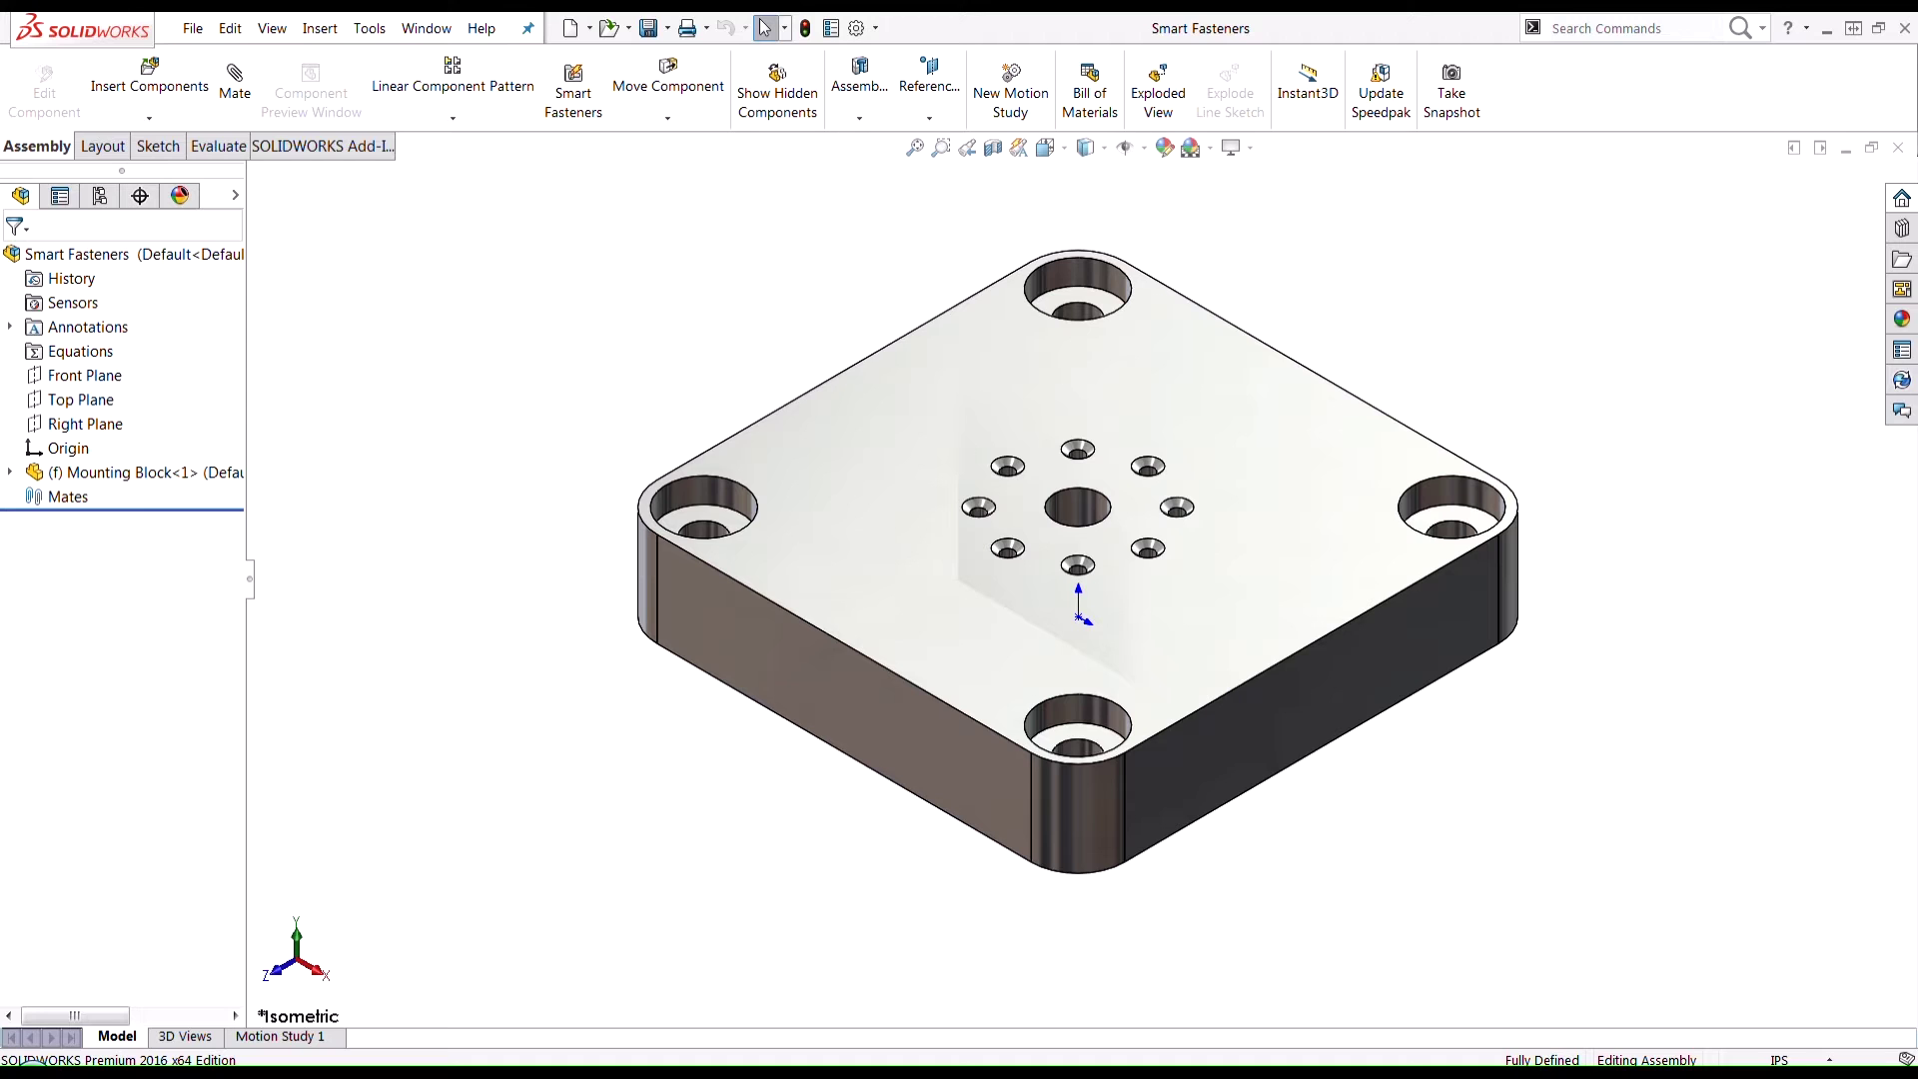
Step: Load the SOLIDWORKS Toolbox Library add-in for this session and at start-up, and refresh the Design Library's Toolbox
click(1902, 231)
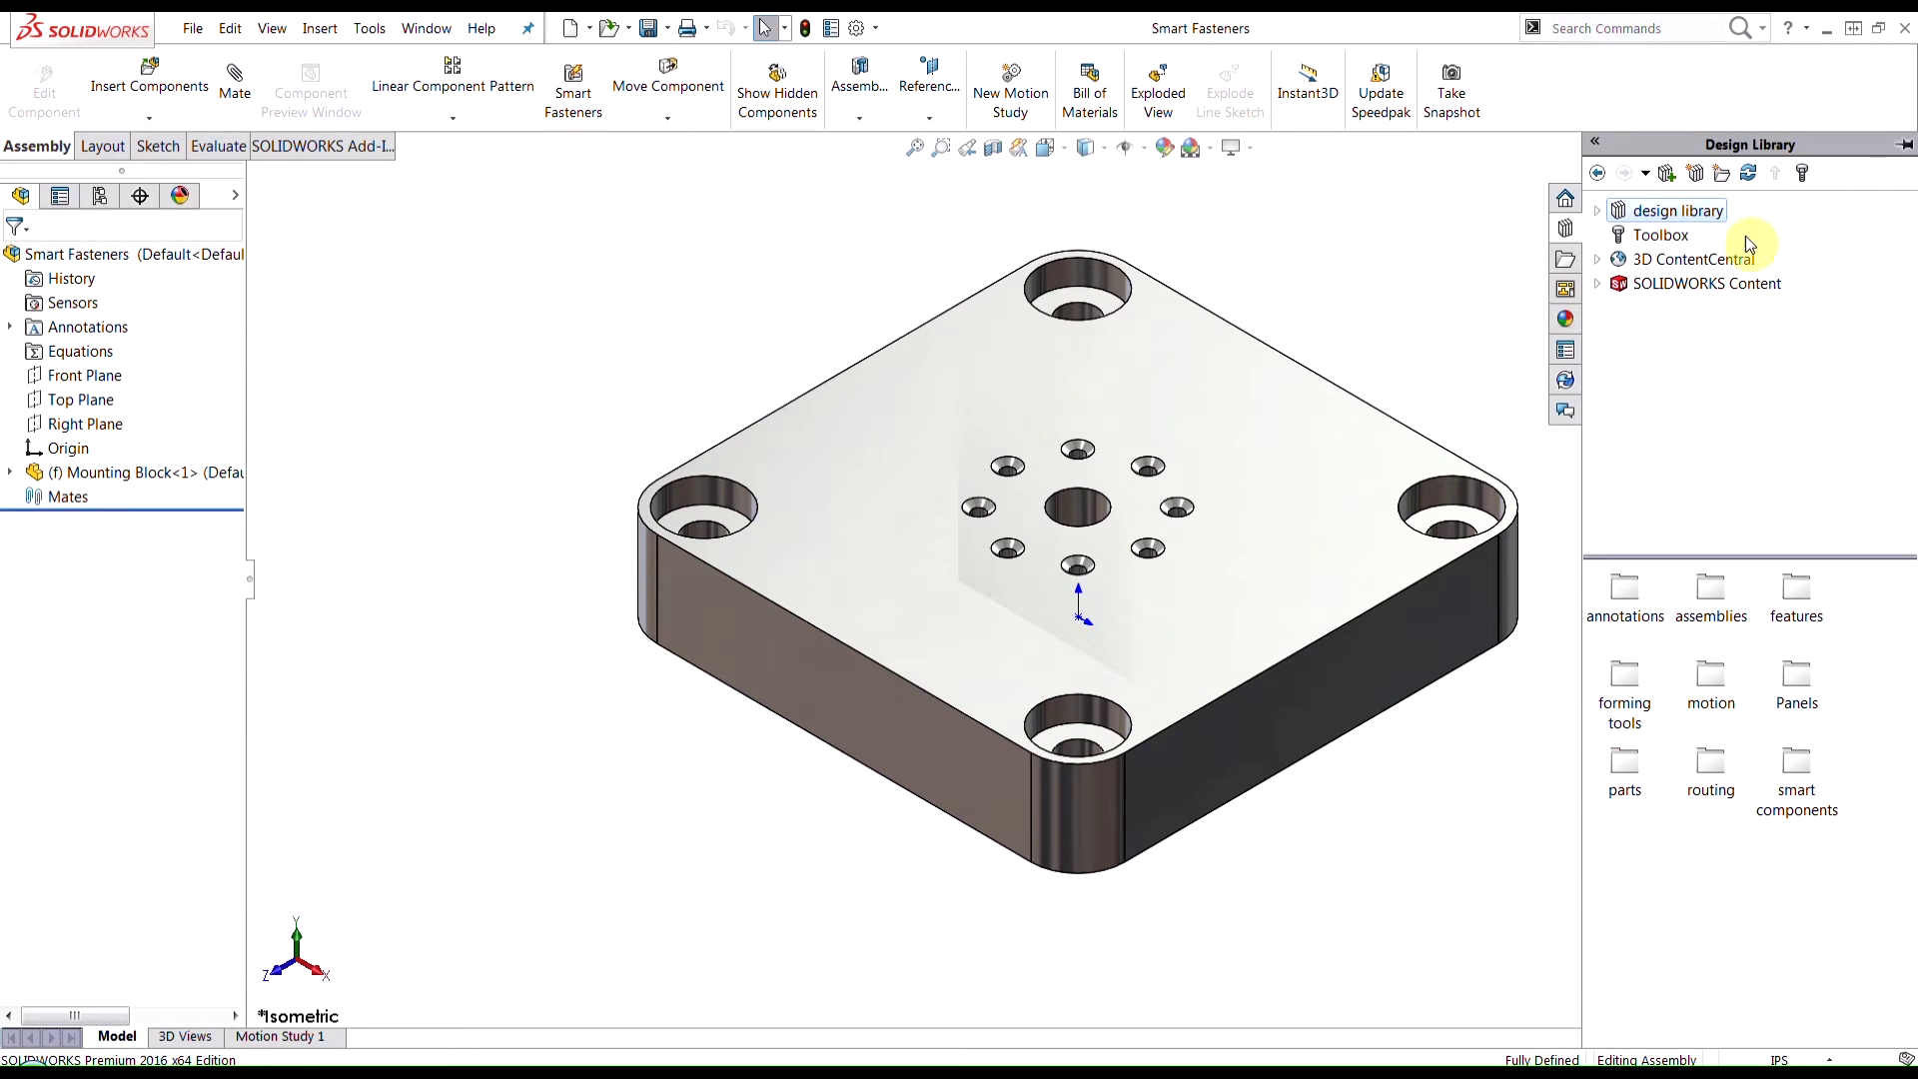
click(1663, 236)
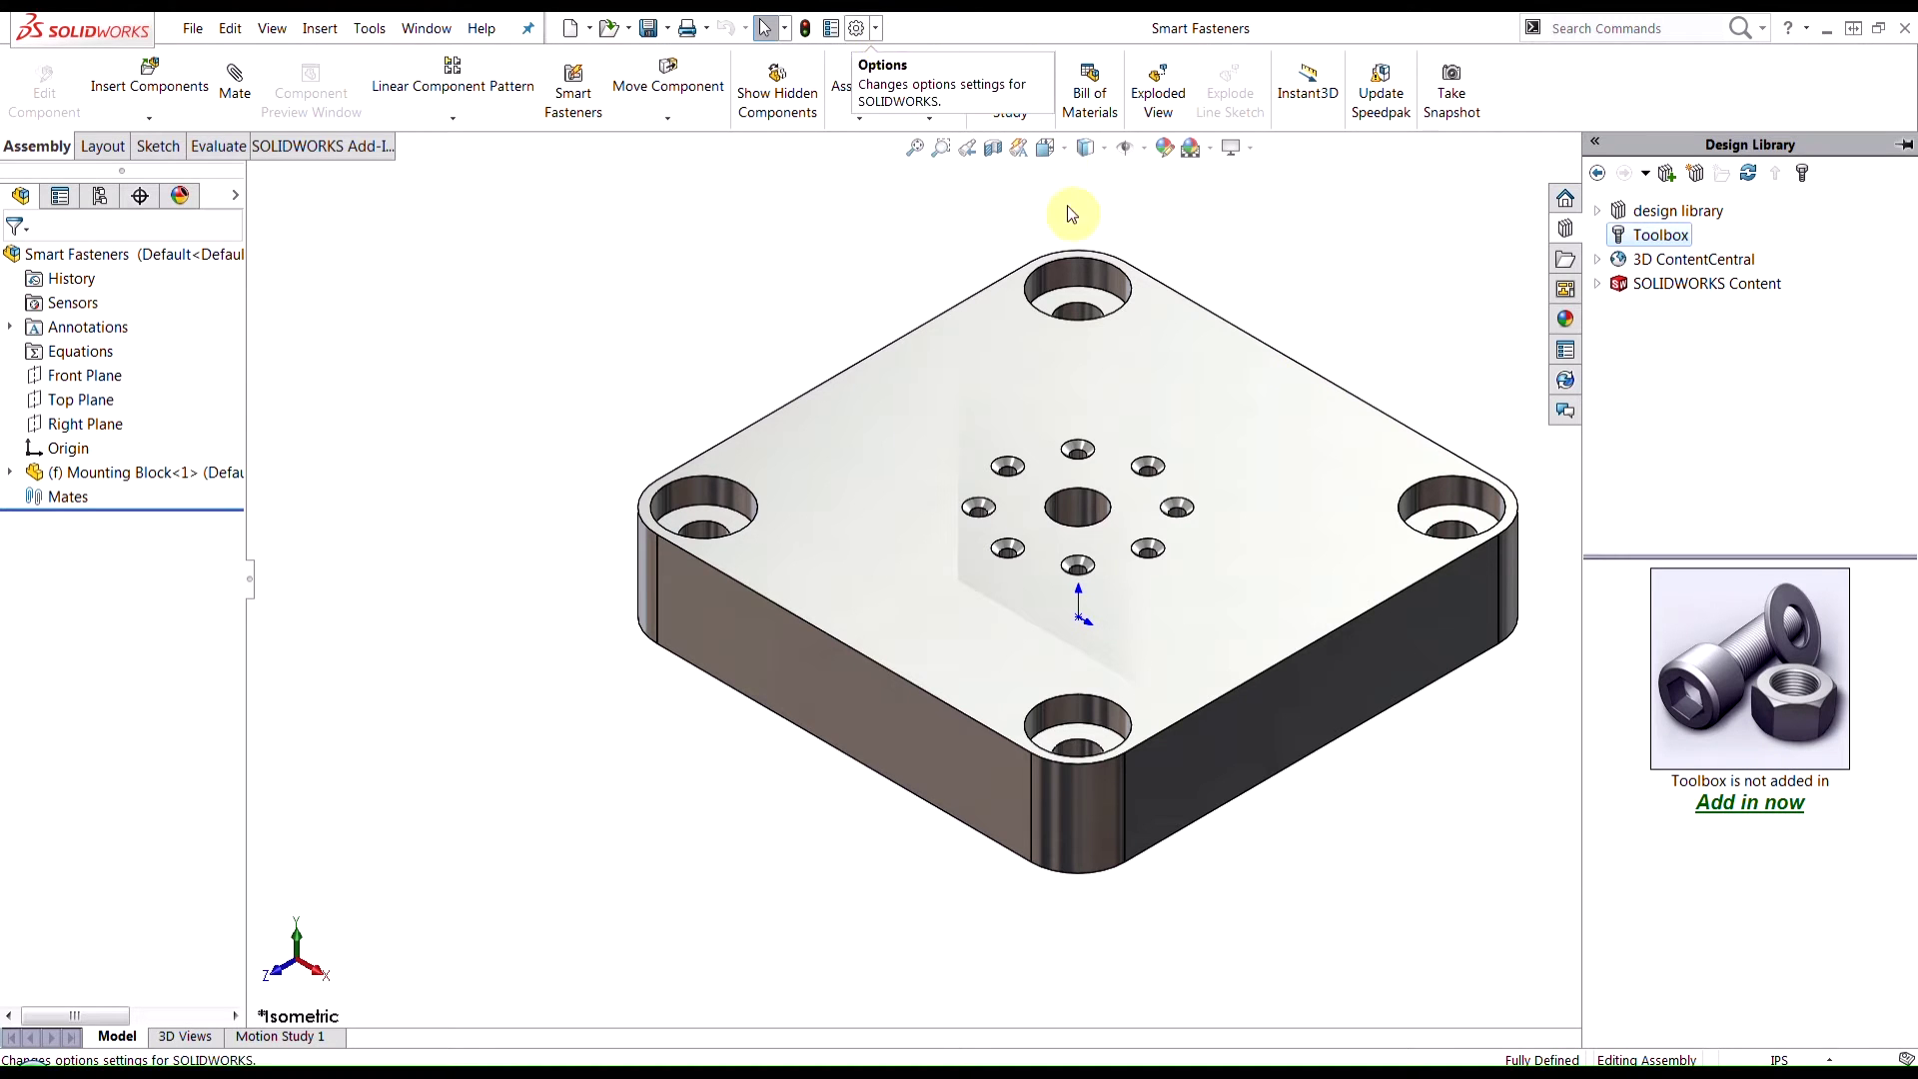
click(875, 28)
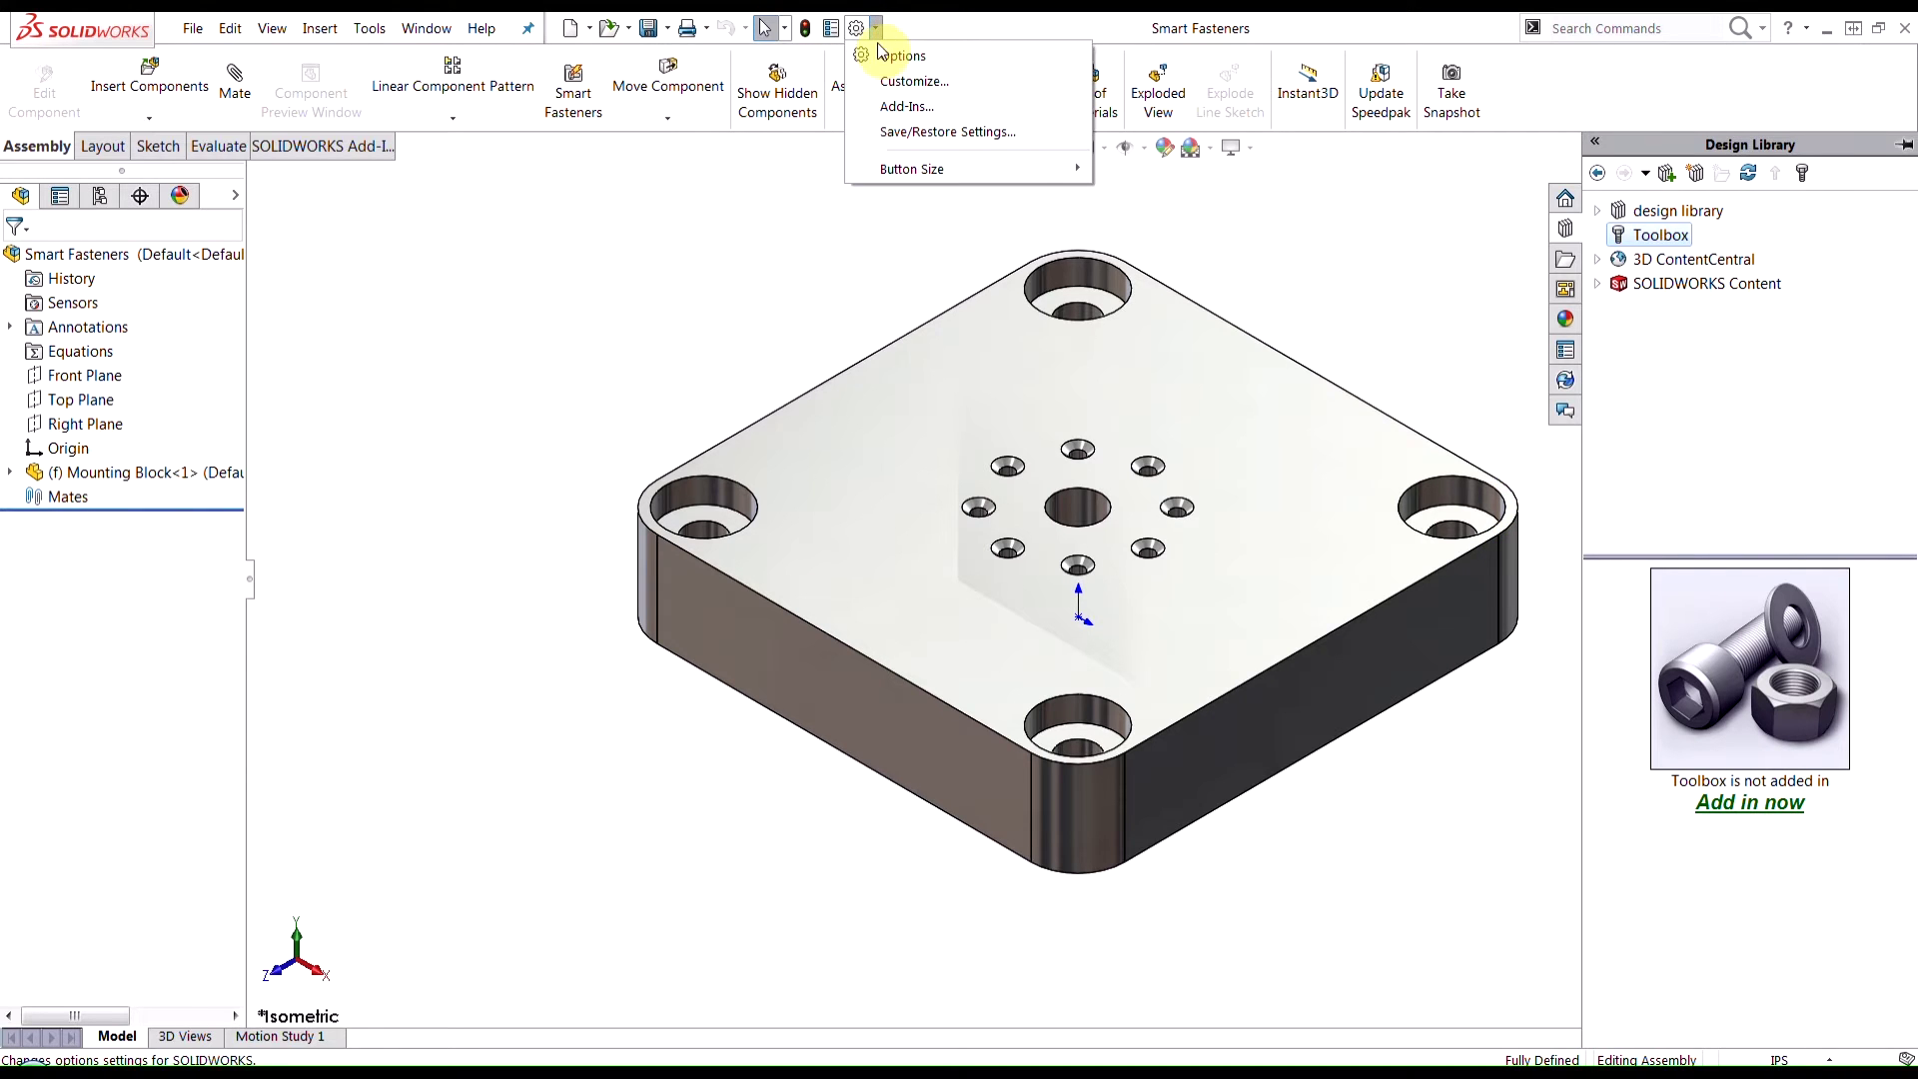
click(899, 106)
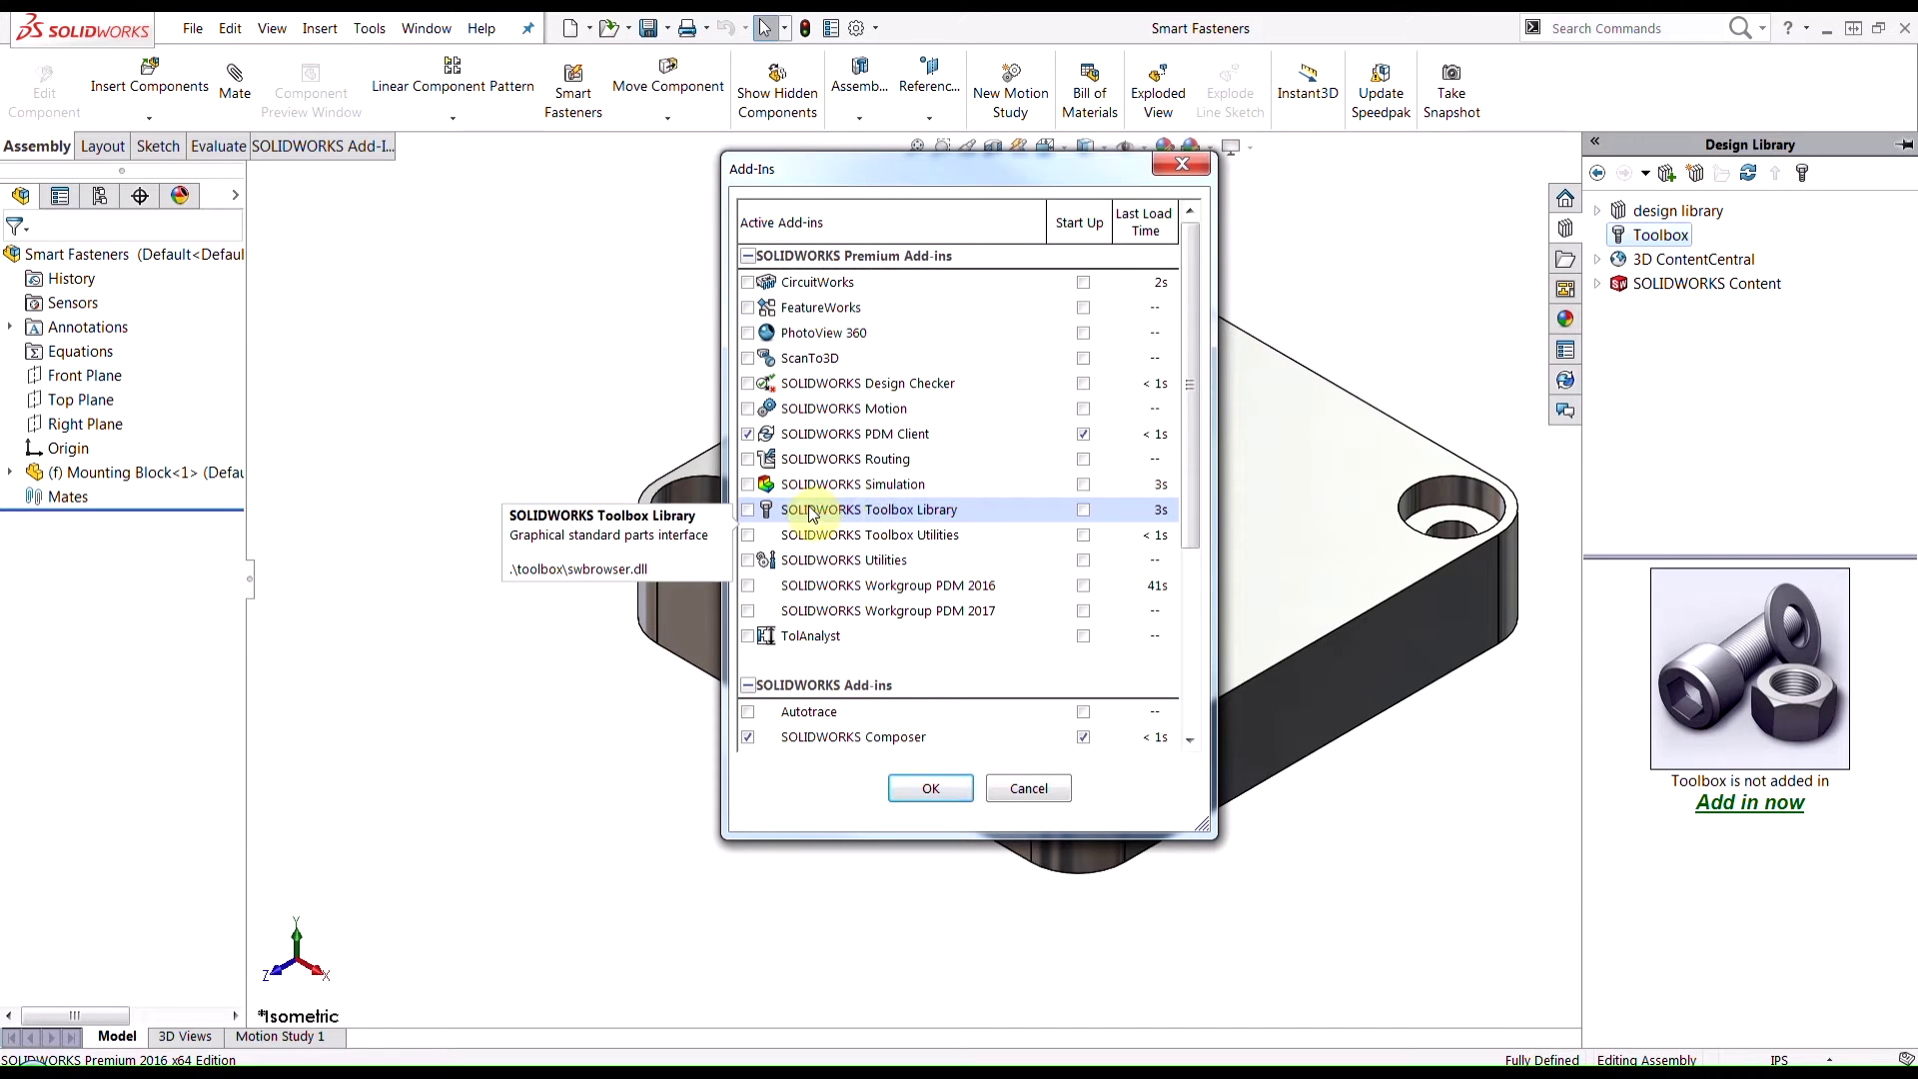
click(749, 510)
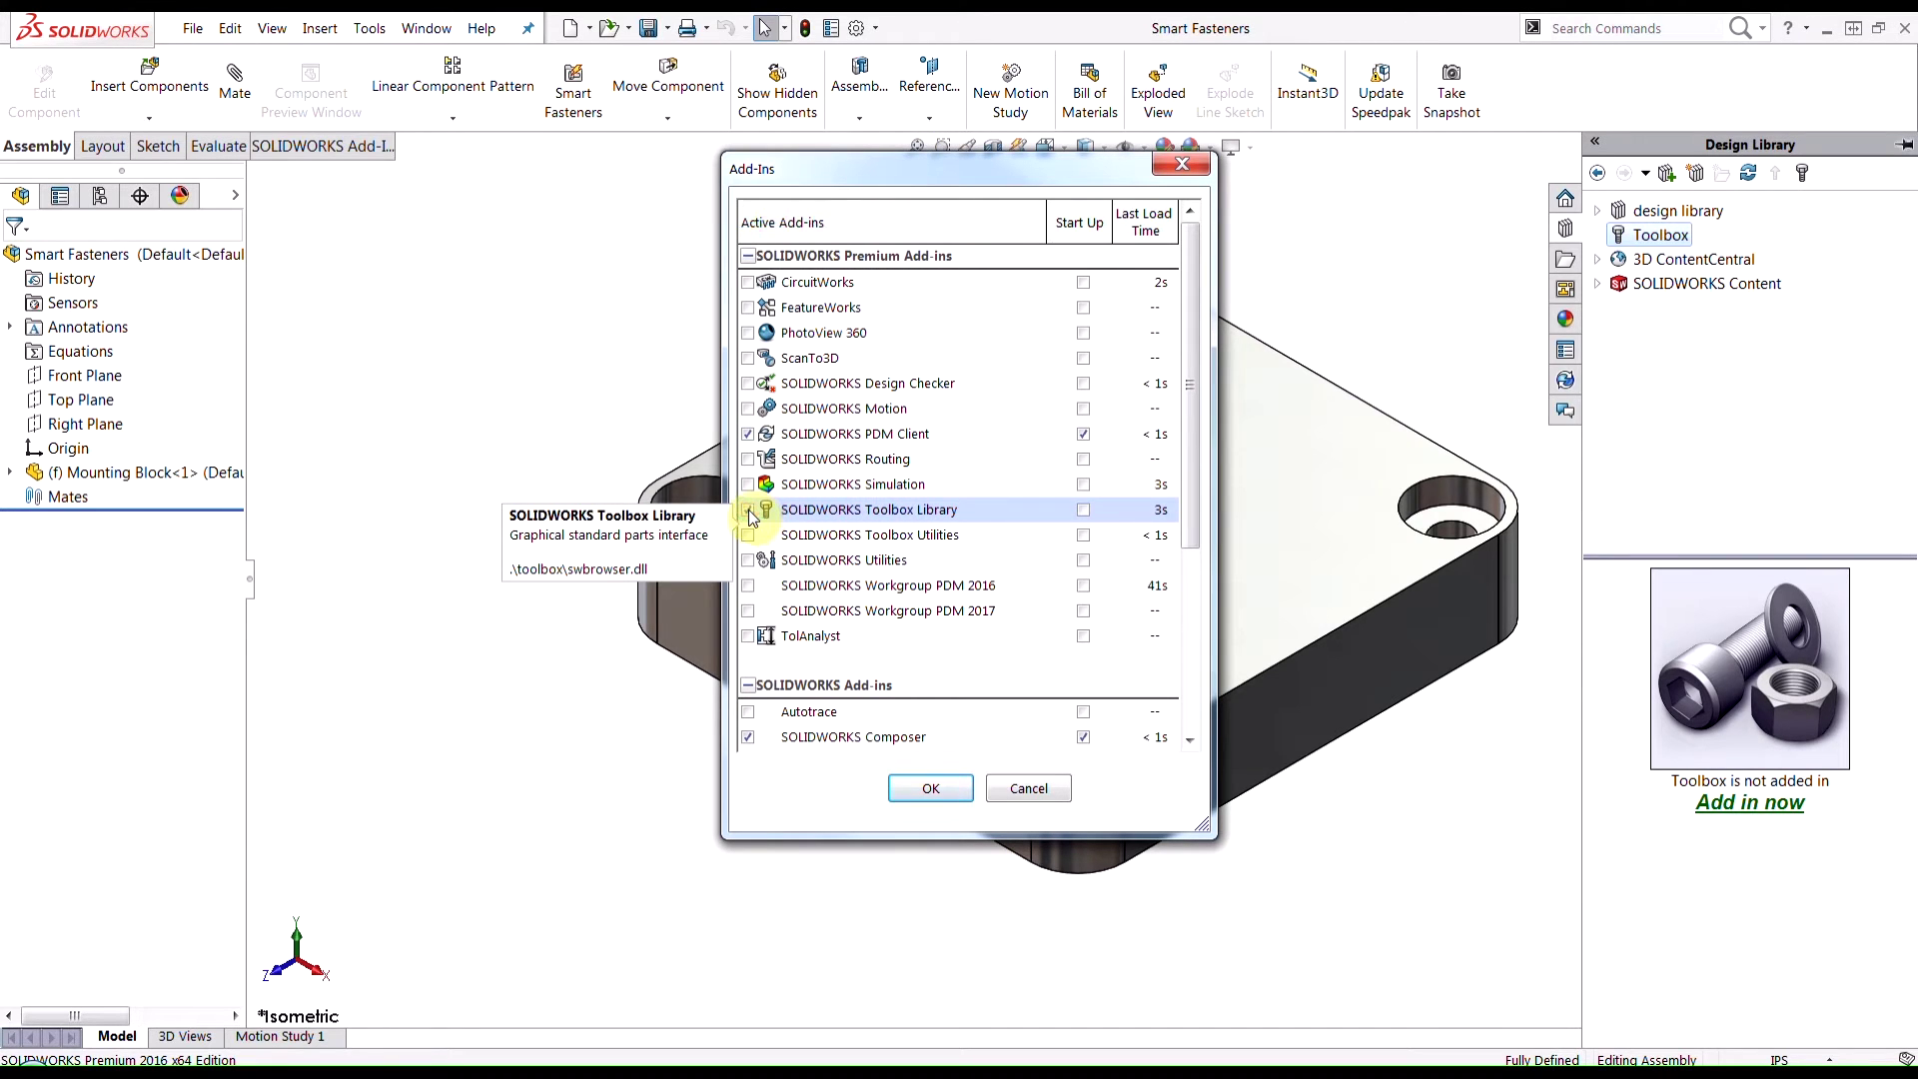
click(1083, 510)
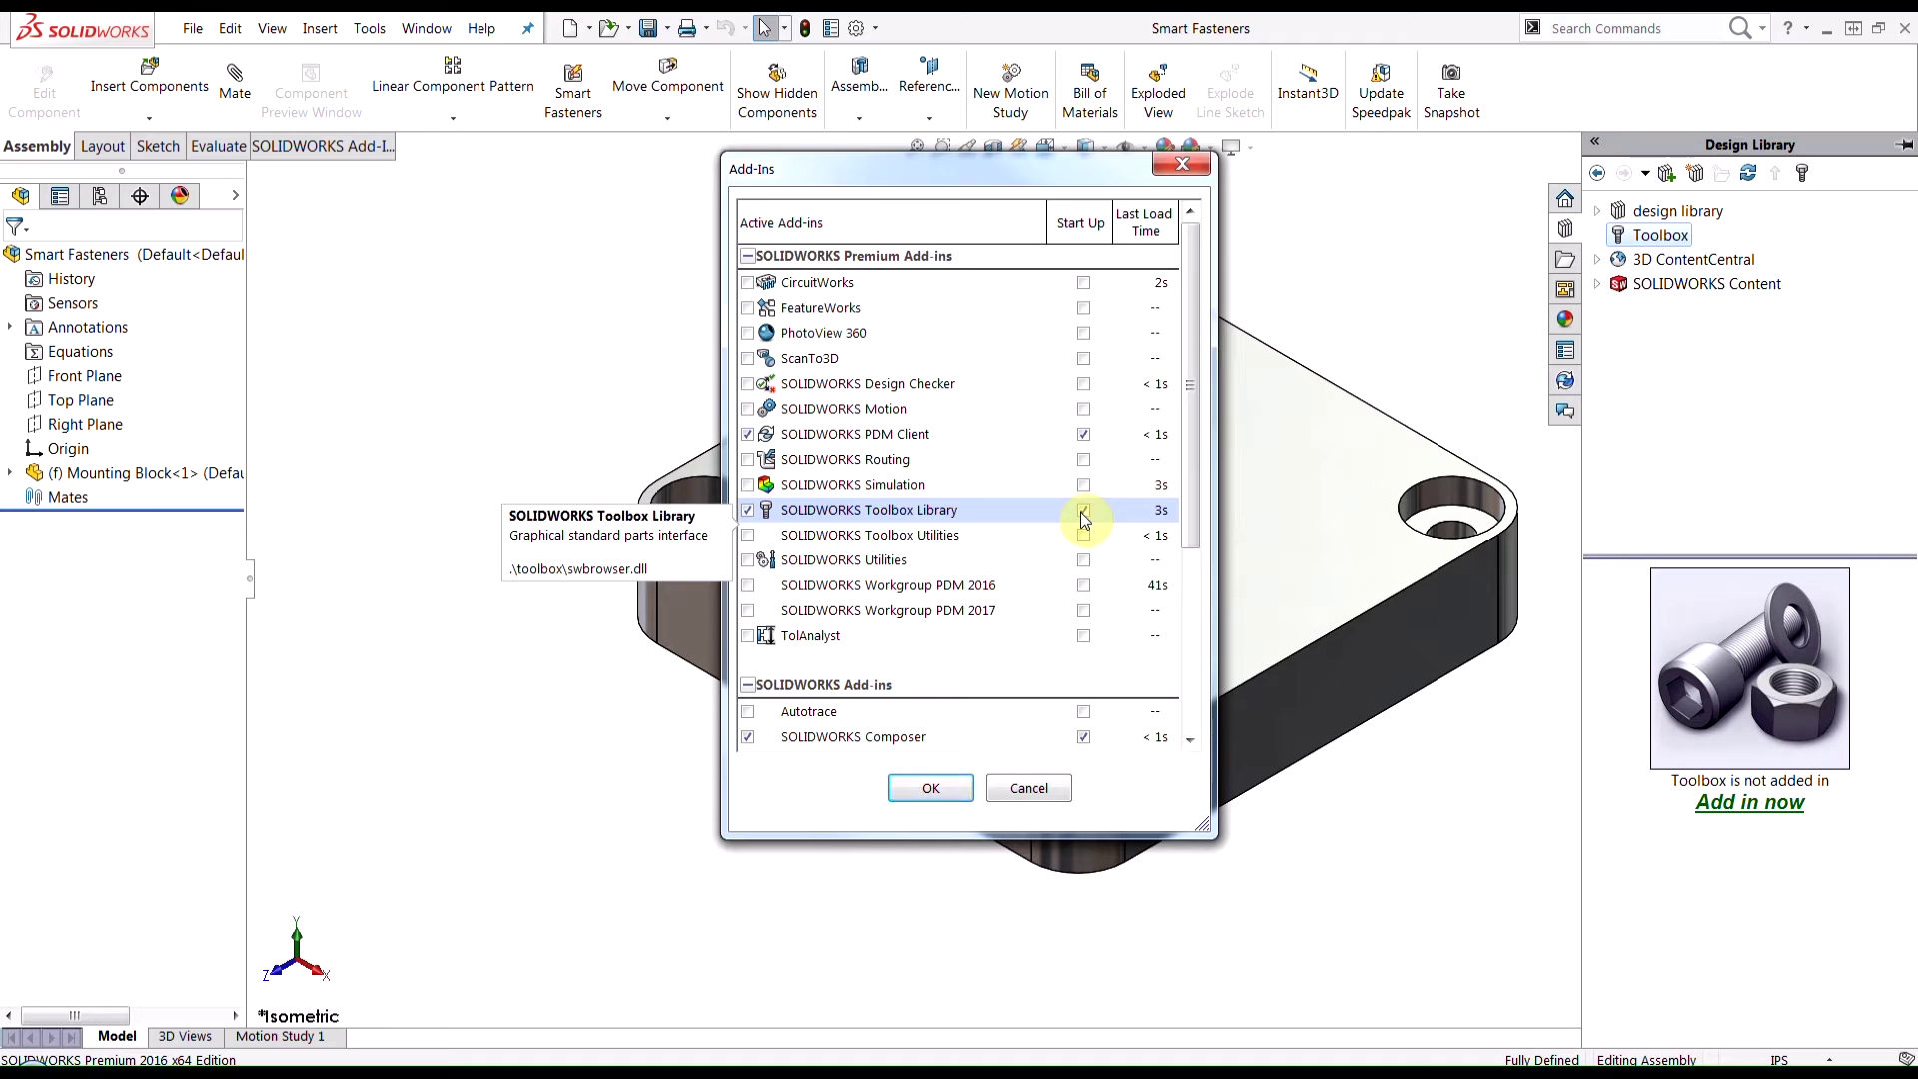
click(930, 788)
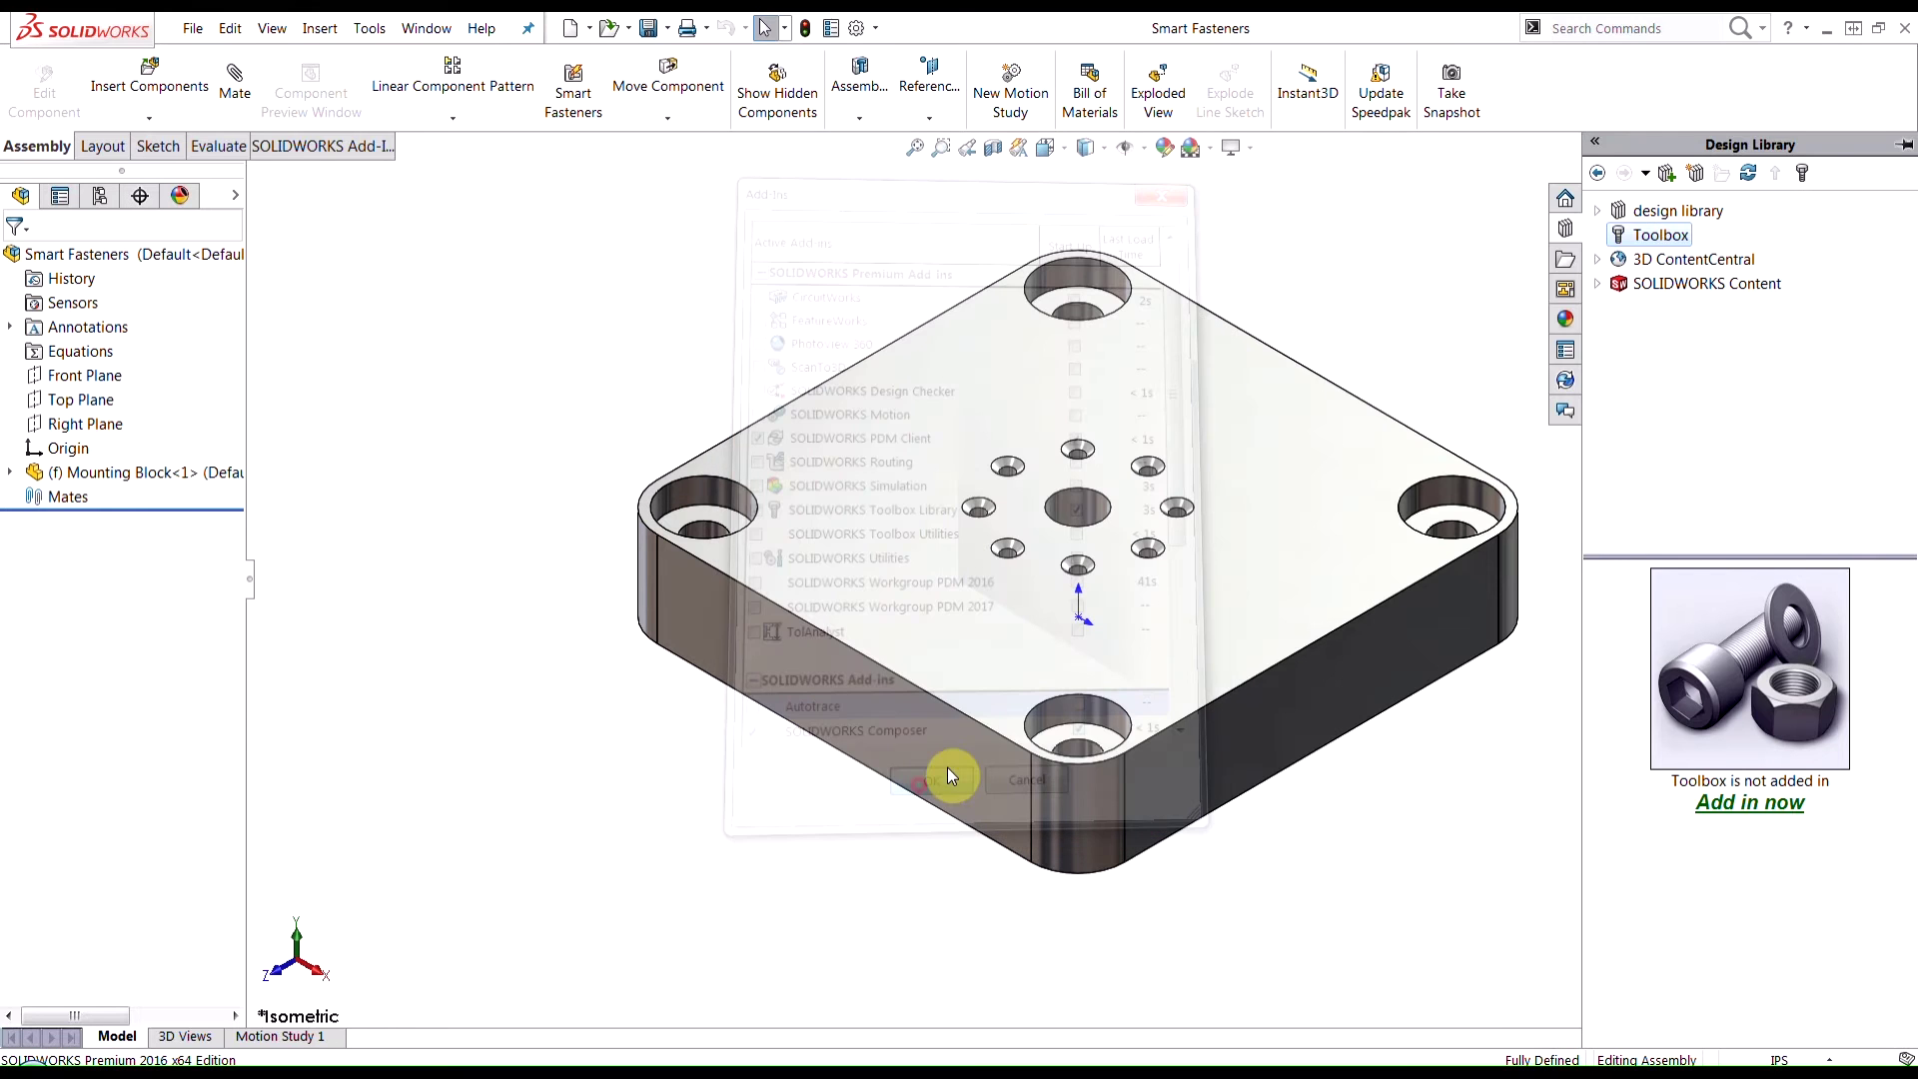
click(1747, 176)
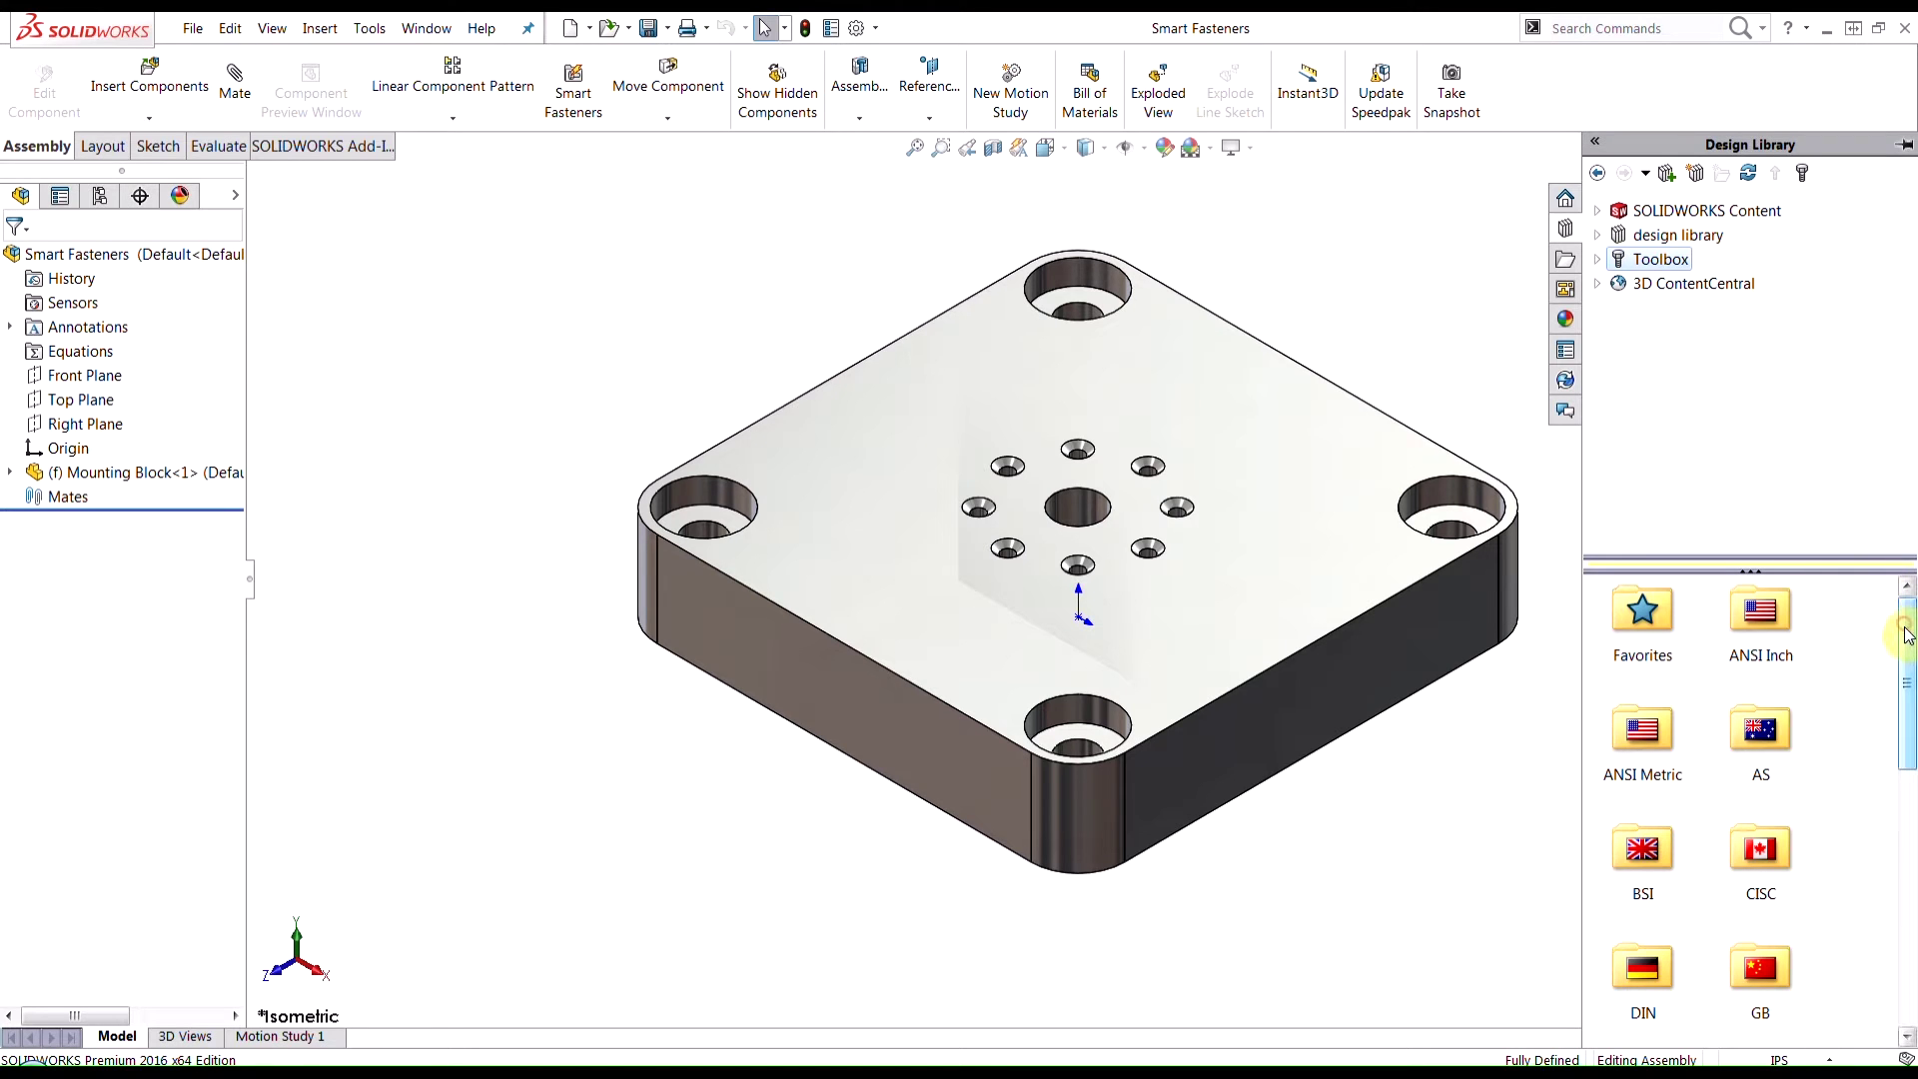
Step: Insert a Heavy Hex Bolt from the Toolbox's ANSI Inch hex-head bolts into the block's left corner counterbored hole
mouse_move(1906, 629)
mouse_down()
mouse_move(1912, 832)
mouse_move(1898, 611)
mouse_up()
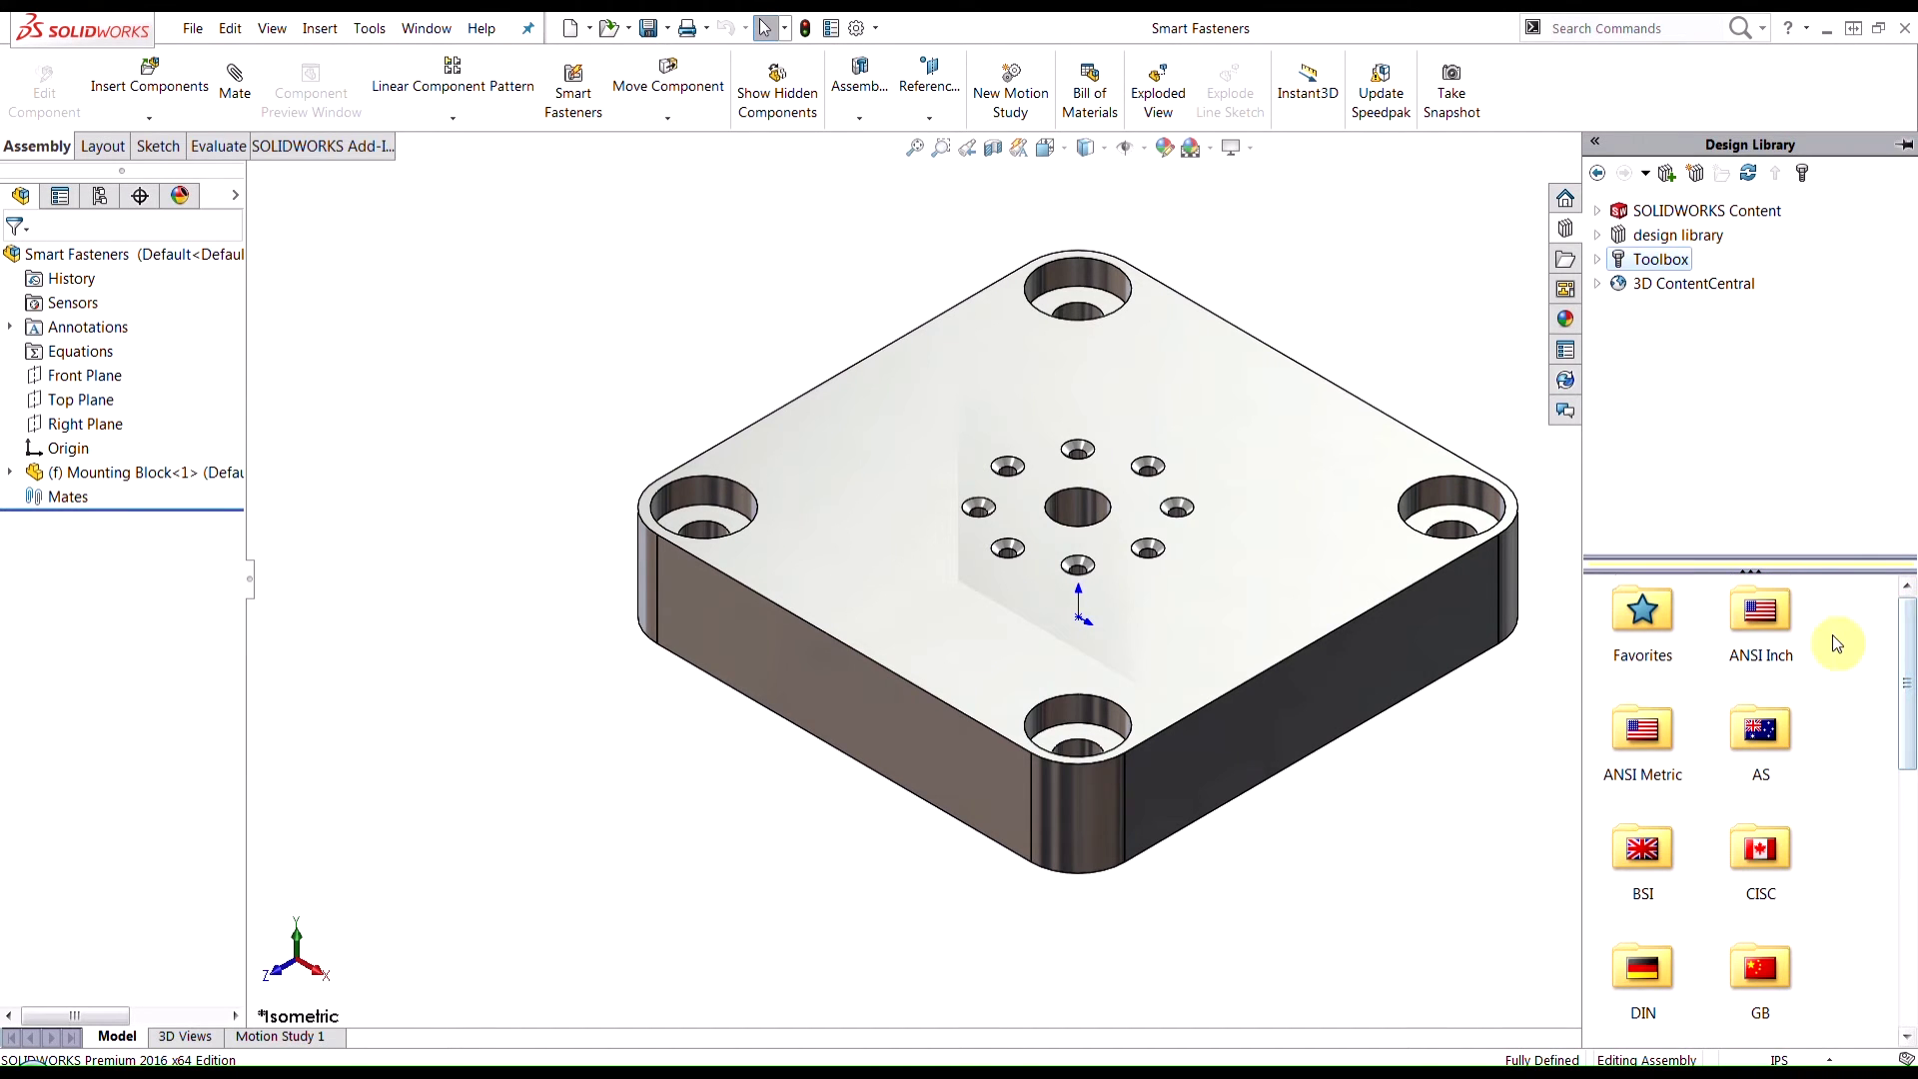
double_click(1777, 610)
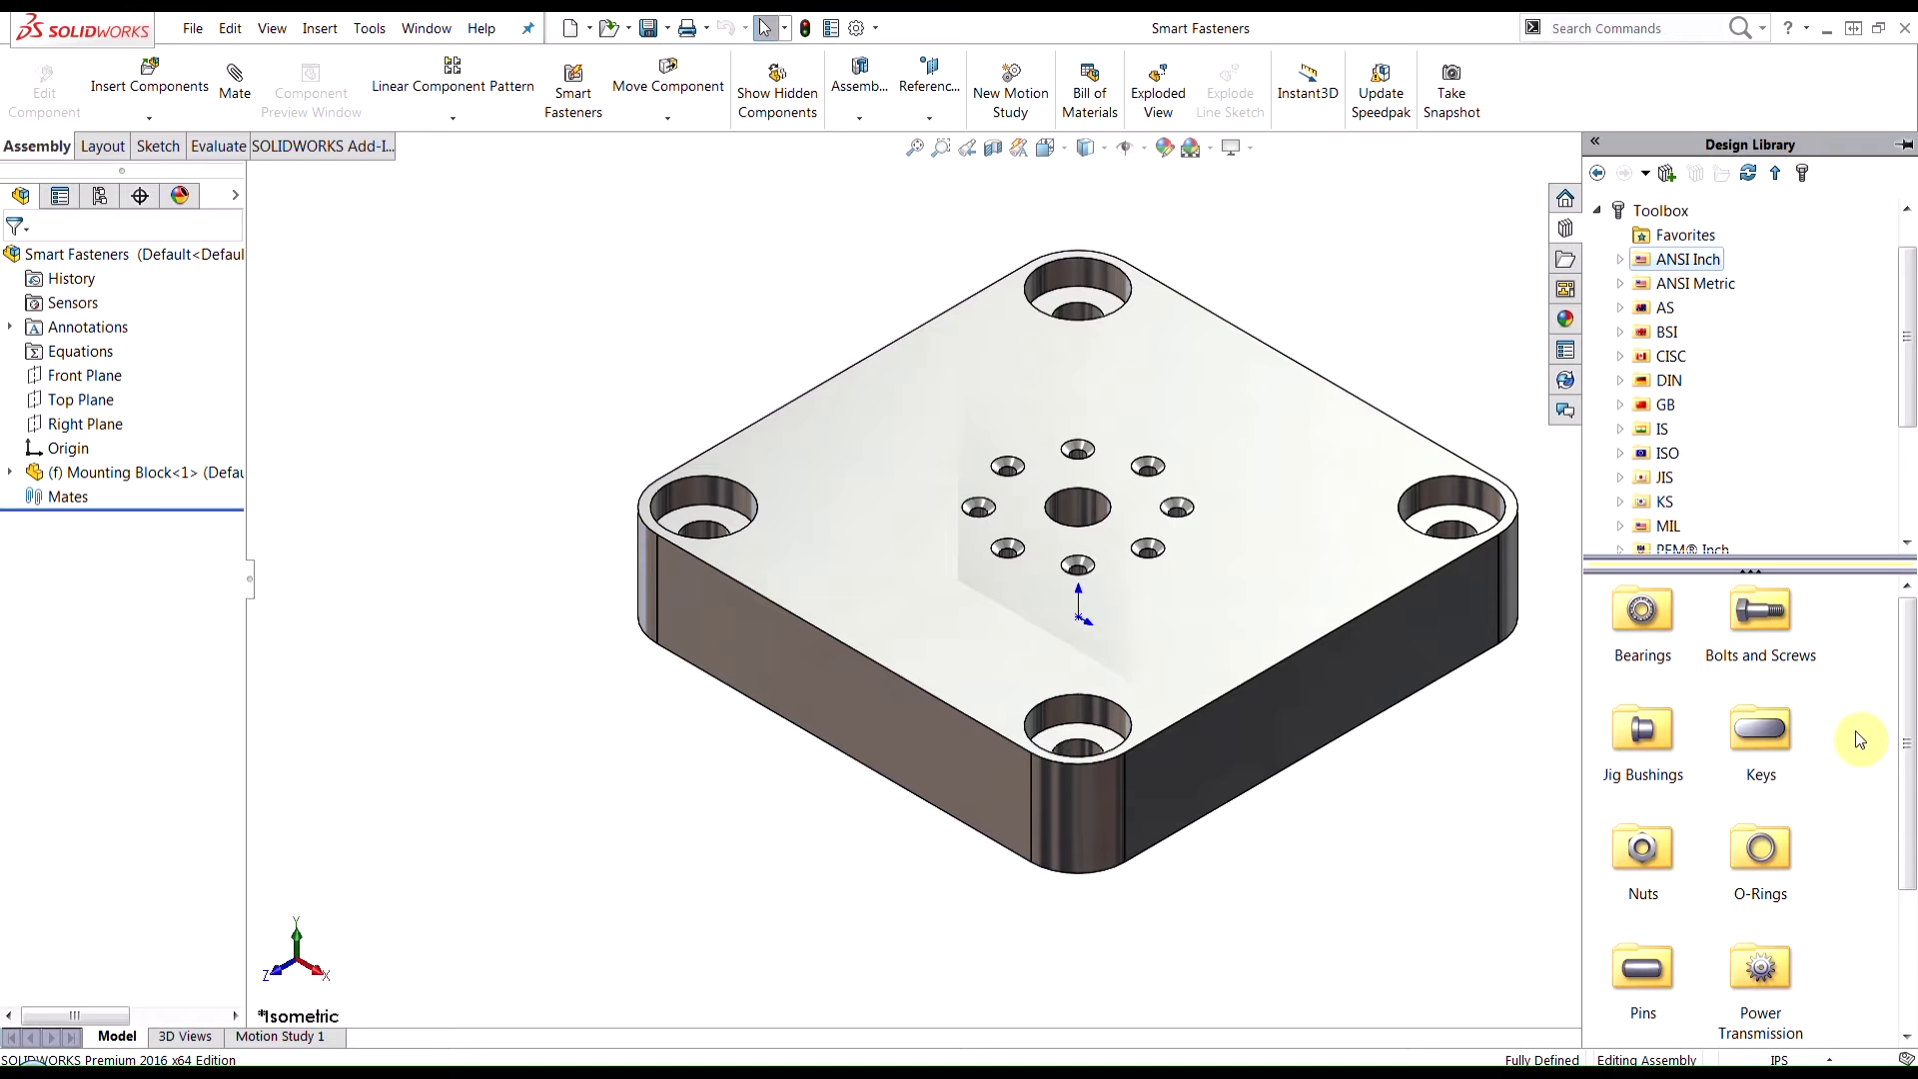
double_click(1760, 619)
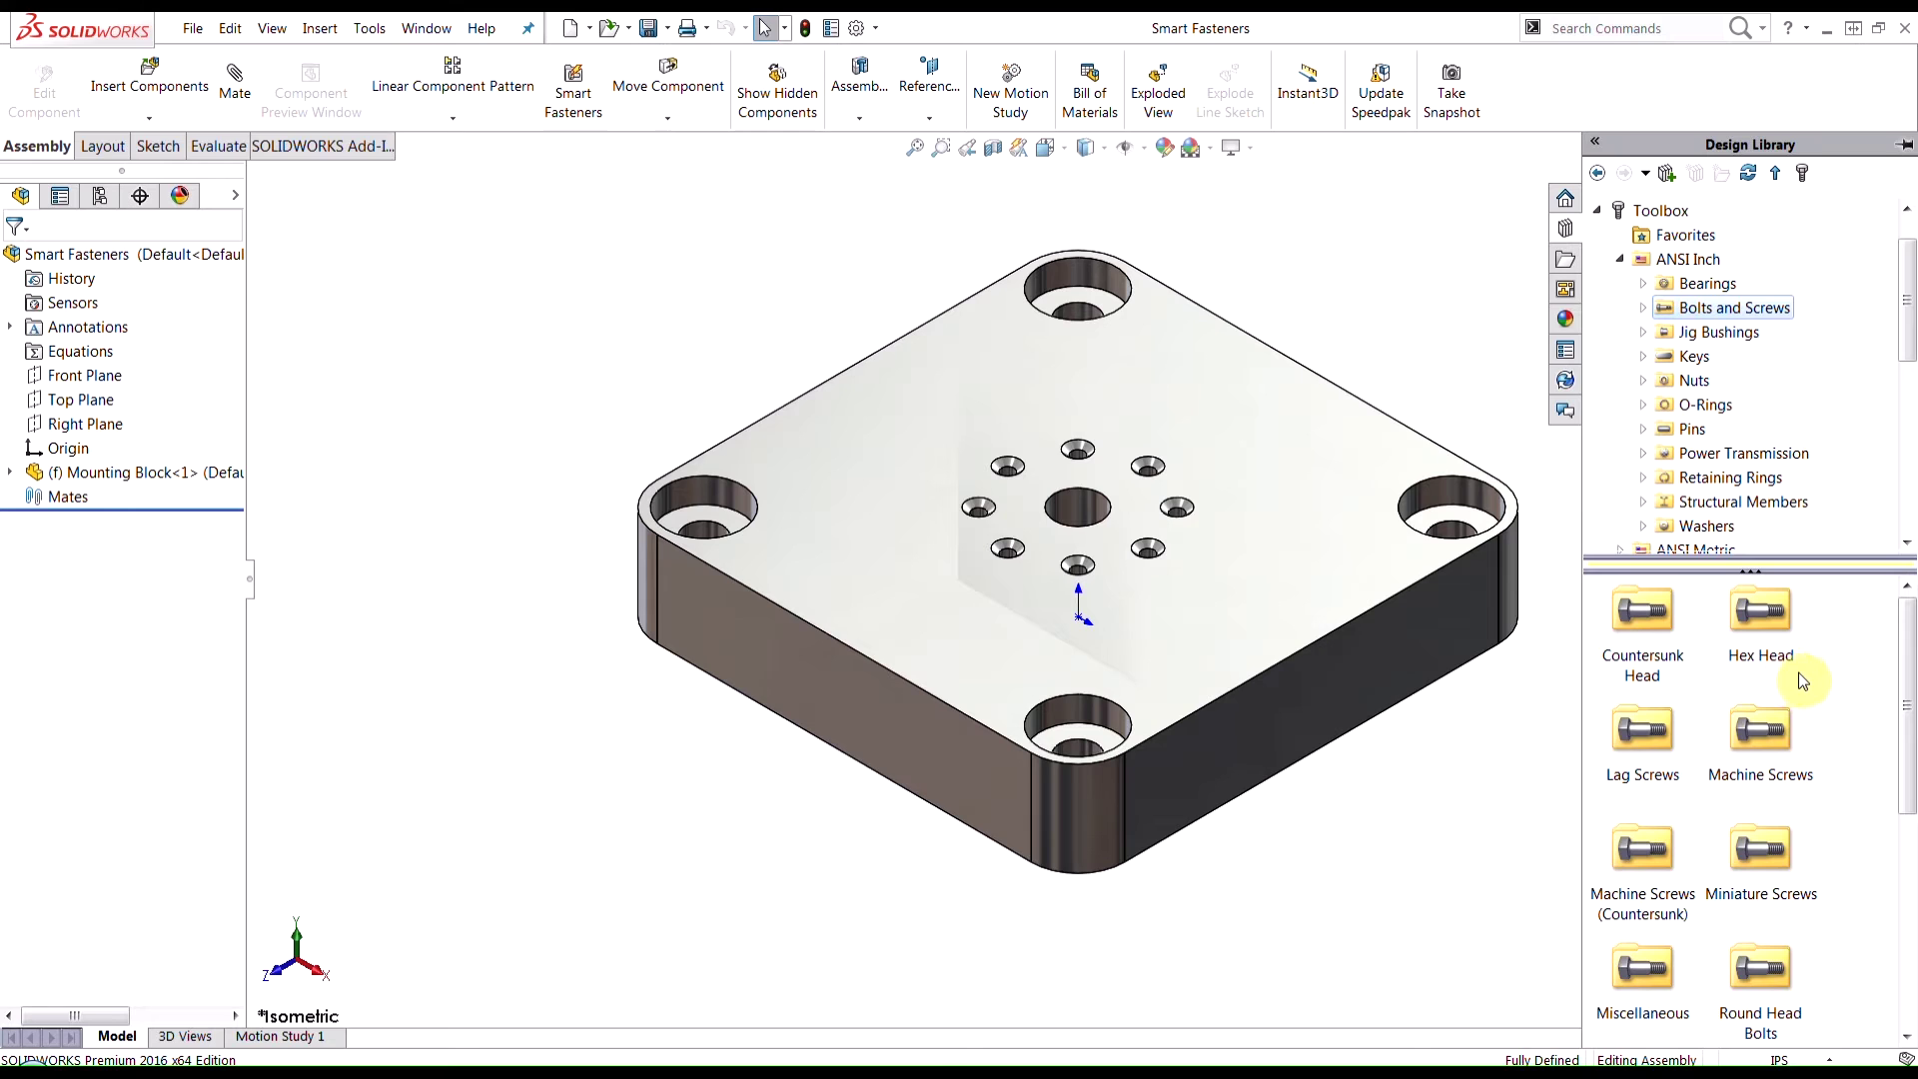
double_click(1760, 618)
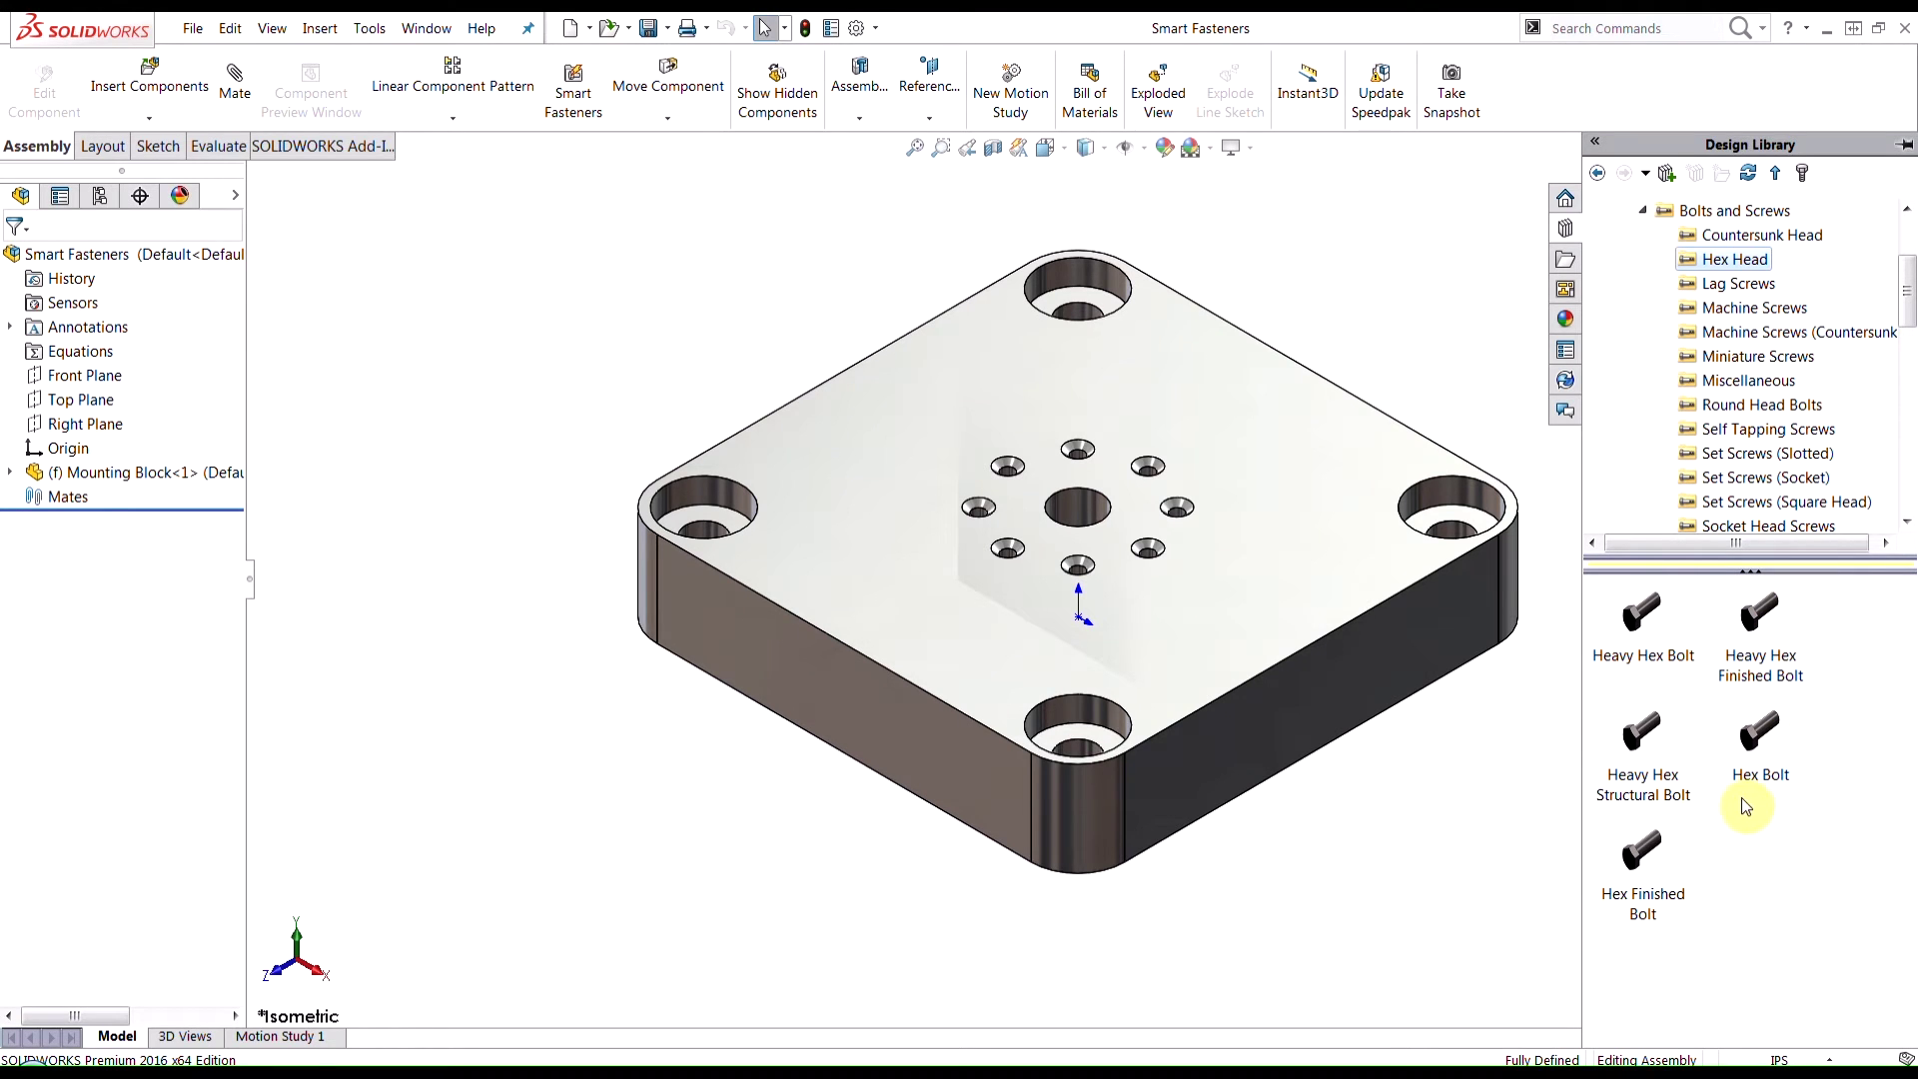
mouse_move(1642, 612)
drag(1641, 616, 710, 520)
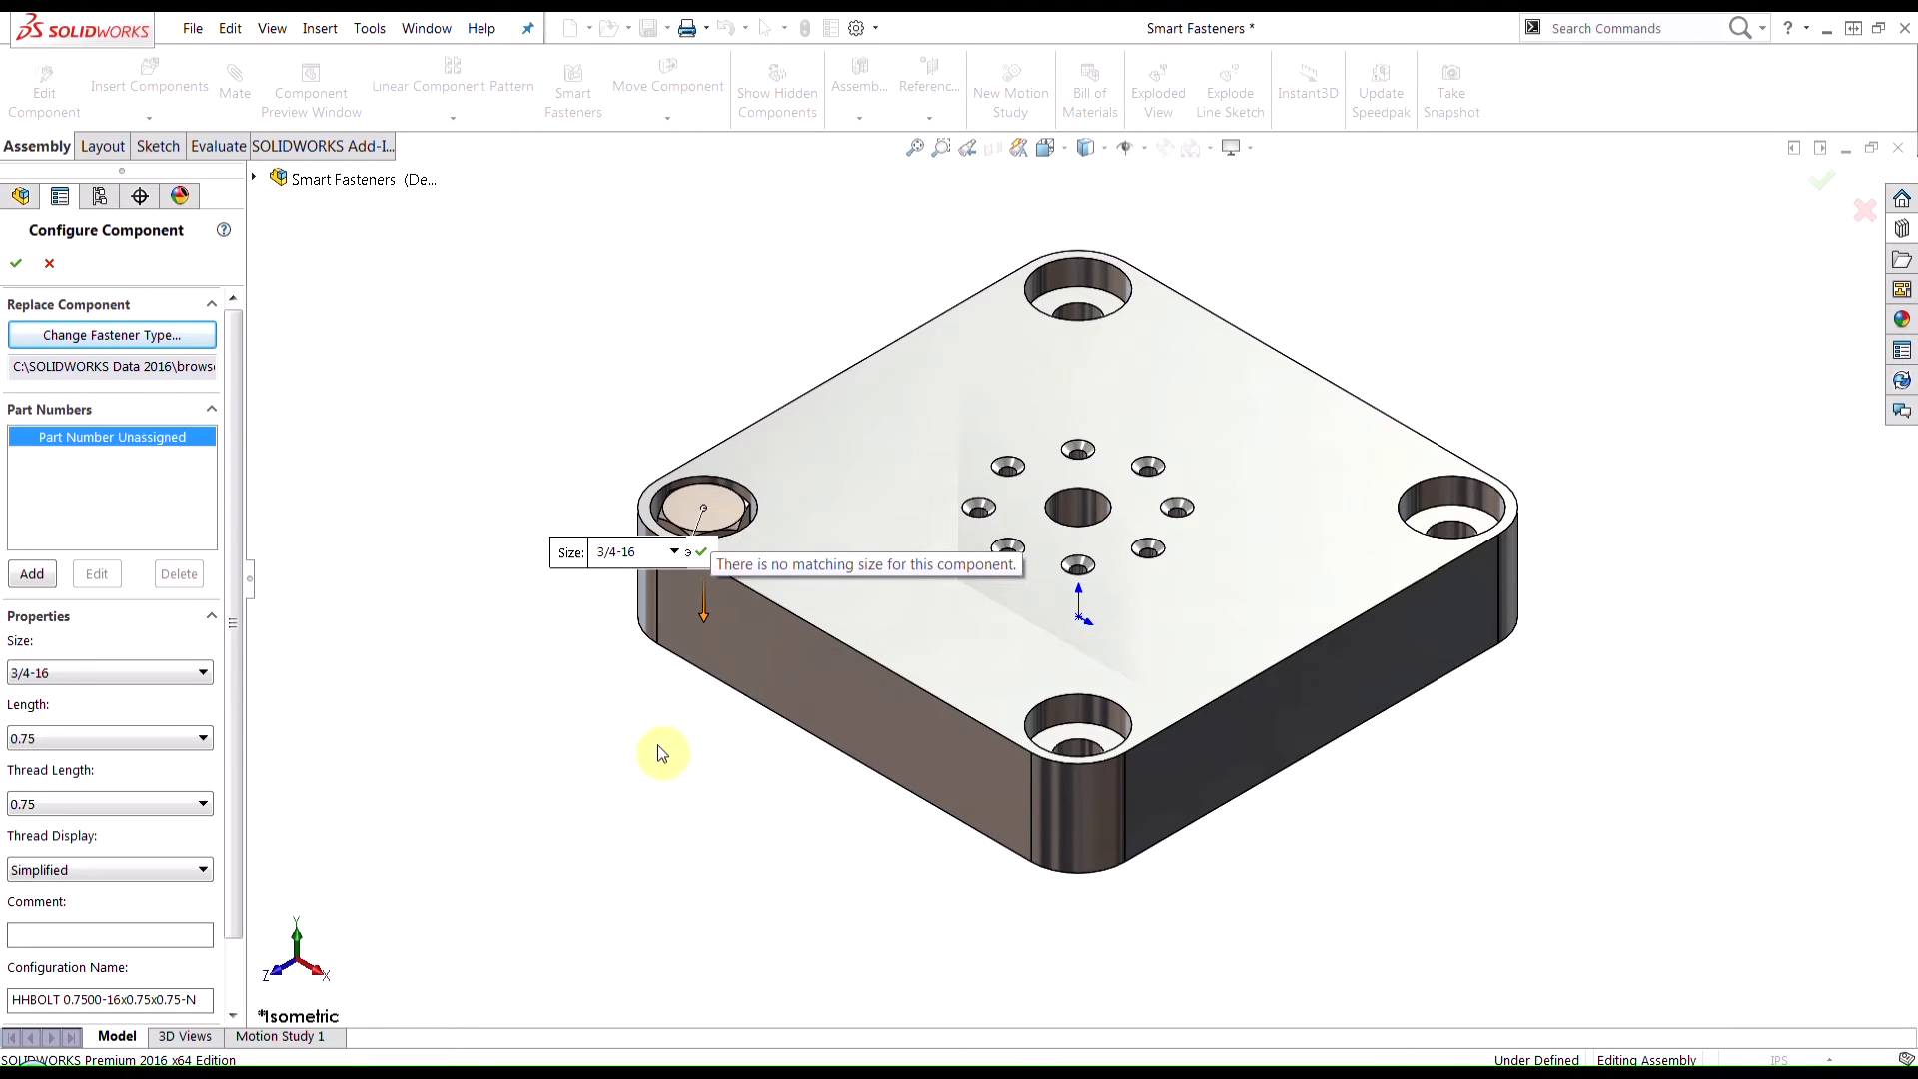
Step: Lengthen the 3/4-16 heavy hex bolt to 1.5 with its length handle and accept the configuration
drag(577, 553, 465, 317)
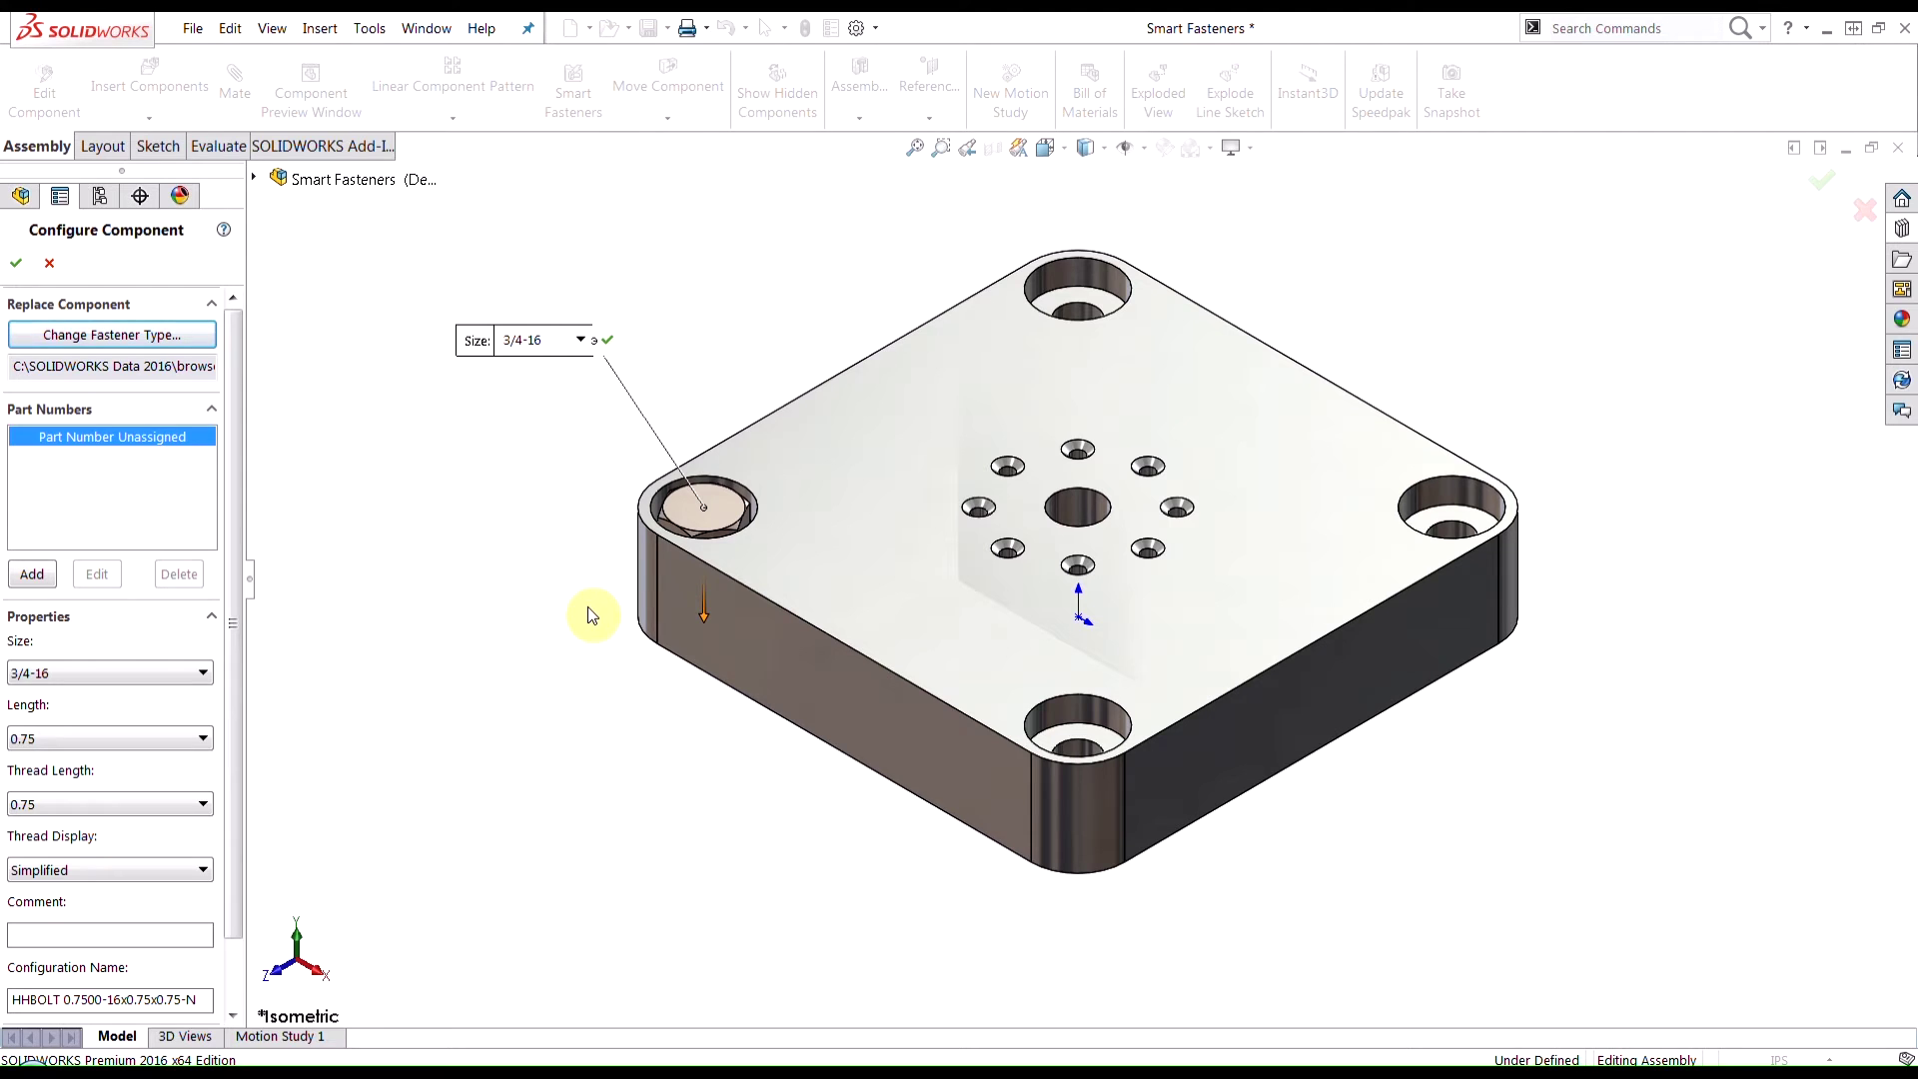
middle_drag(649, 784, 679, 308)
scroll(699, 460, down, 5)
scroll(832, 625, down, 1)
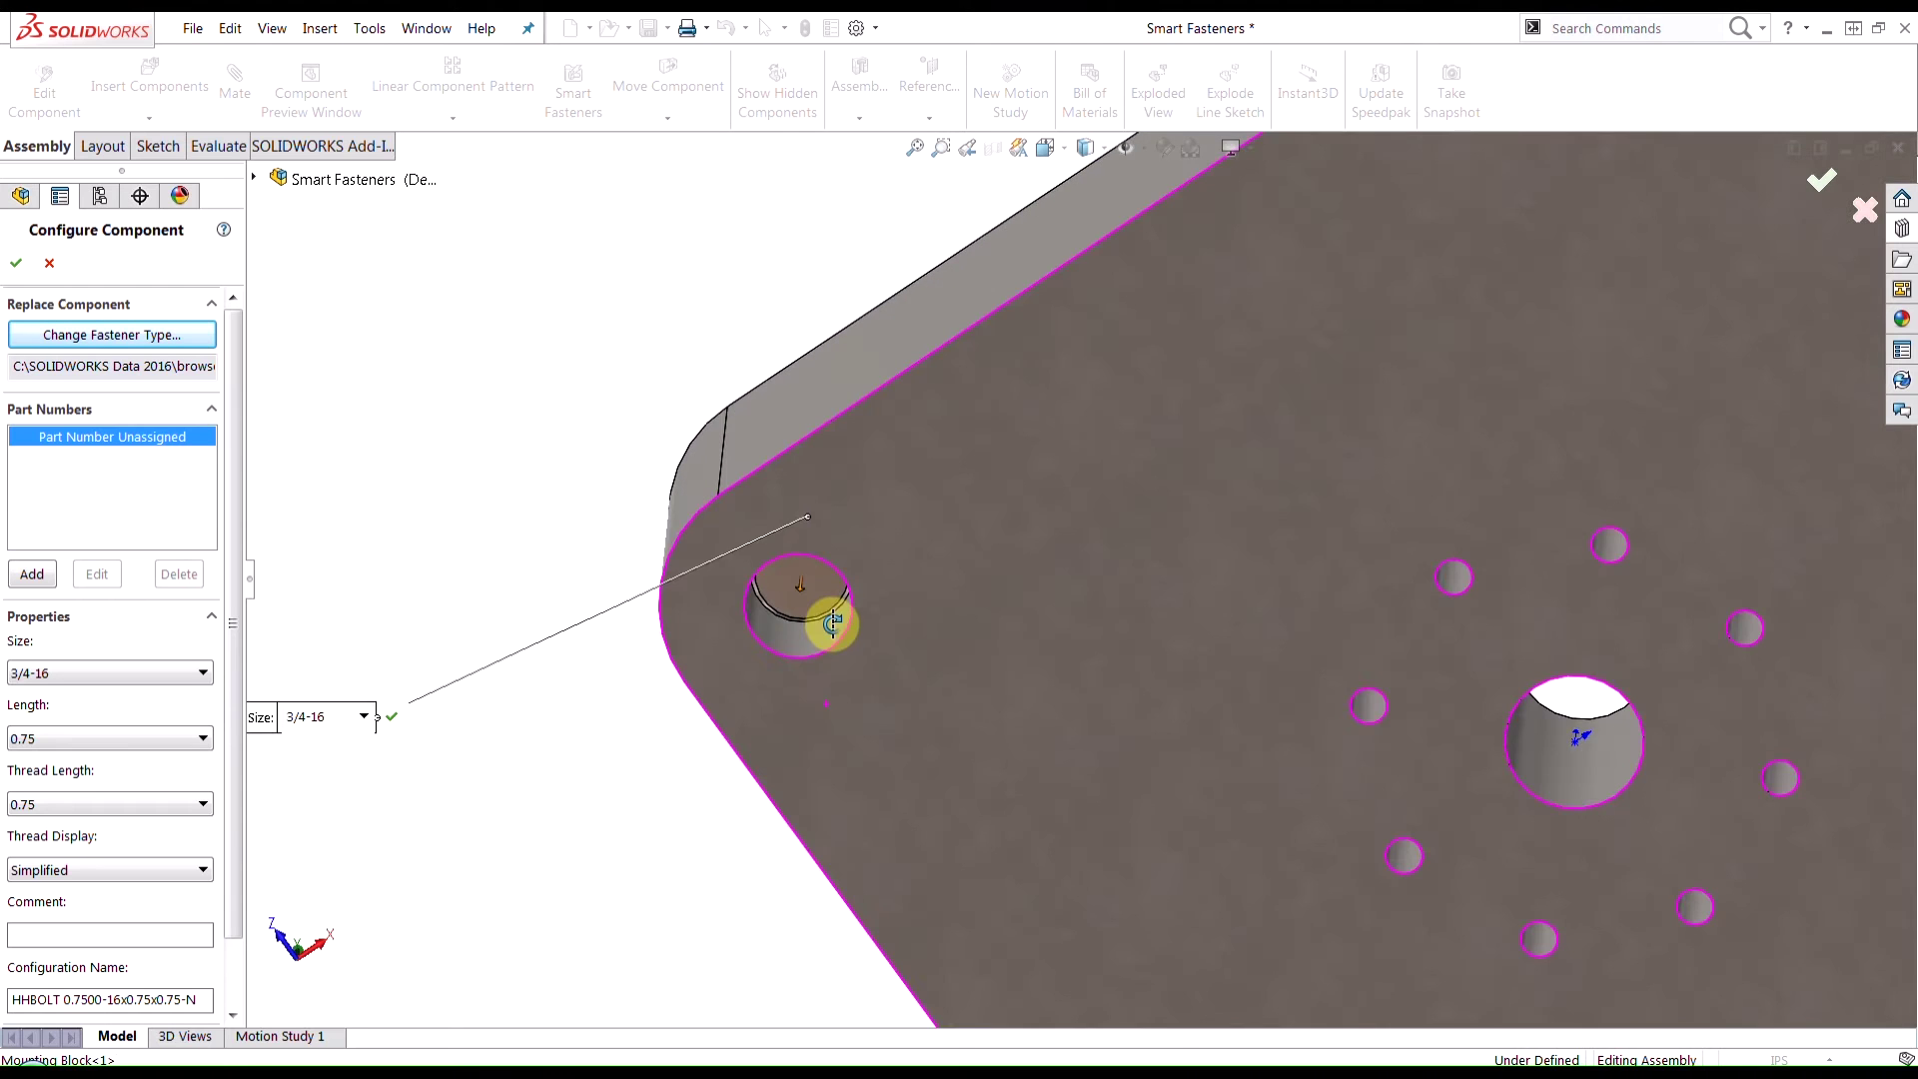
middle_drag(832, 624, 822, 794)
key(ctrl+shift+z)
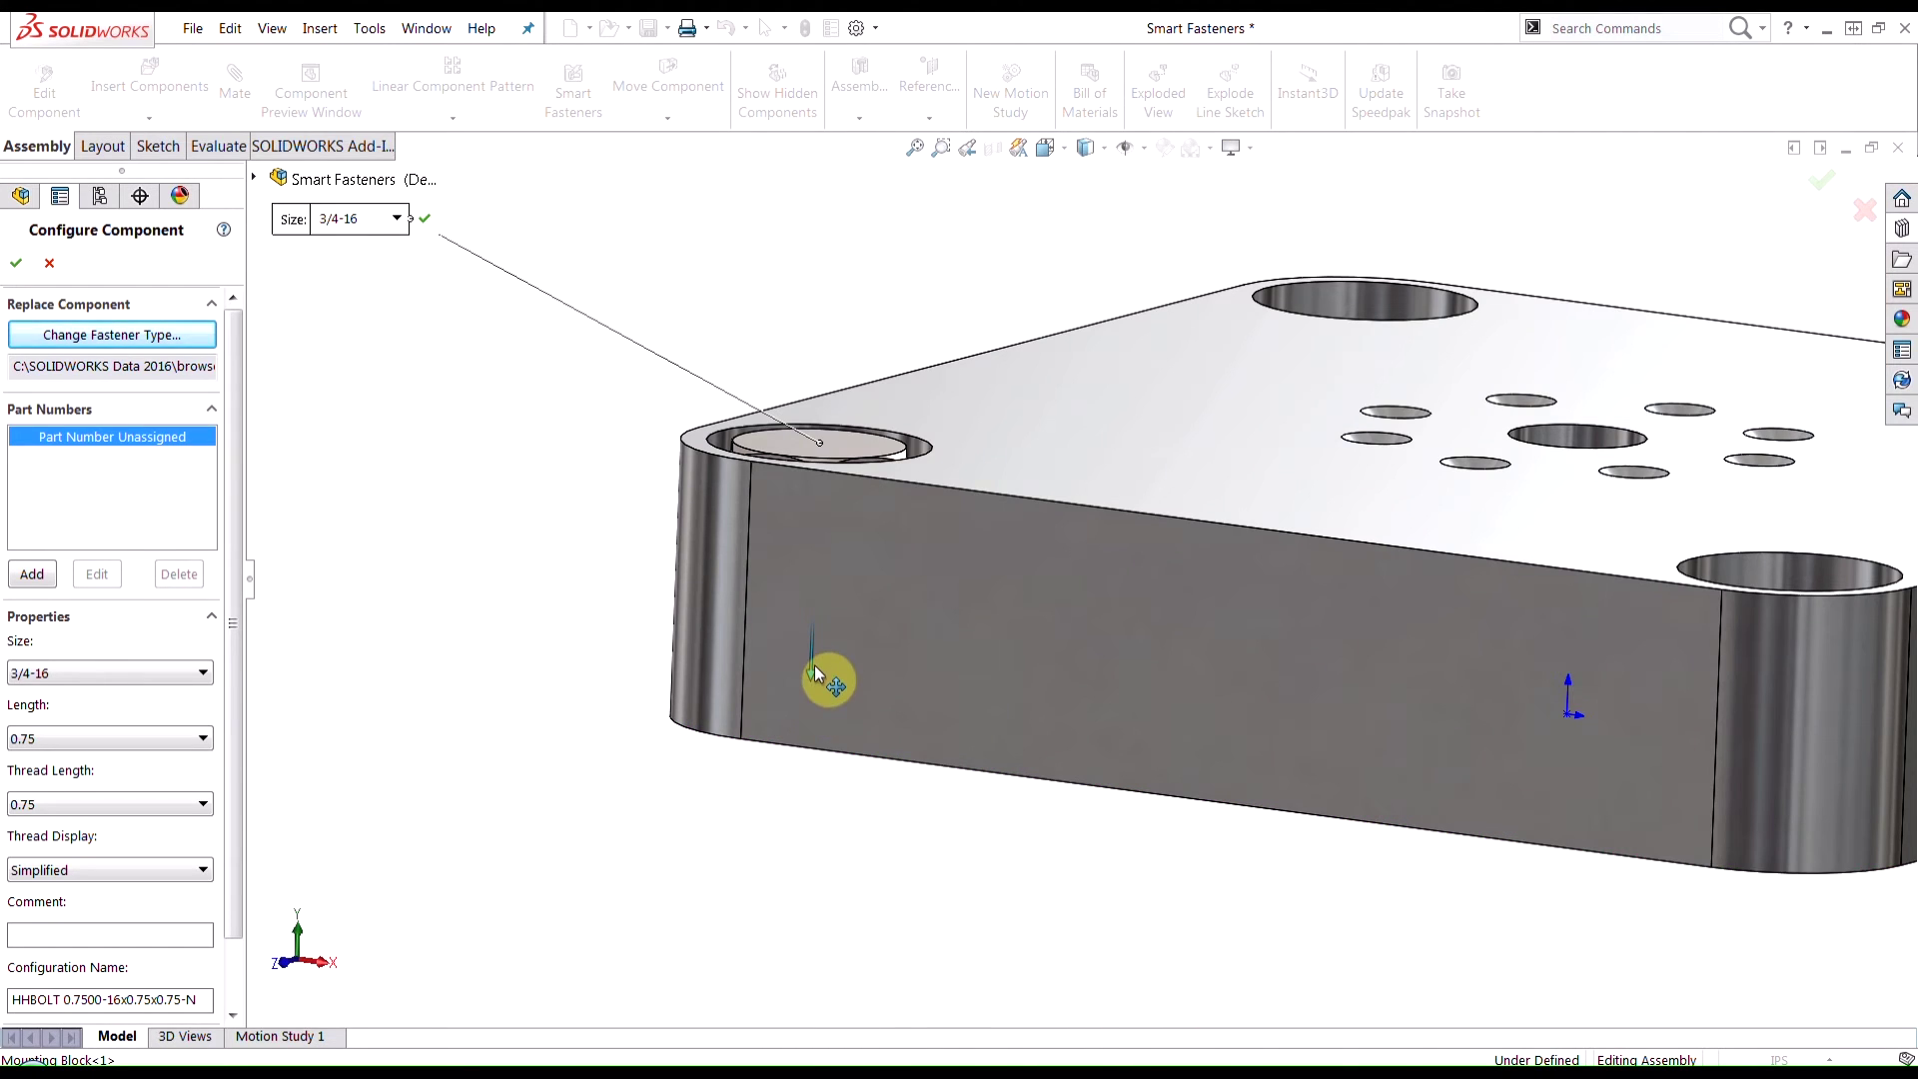
drag(813, 688, 825, 777)
mouse_move(822, 882)
middle_down()
mouse_move(826, 736)
mouse_move(826, 920)
middle_up()
key(ctrl+7)
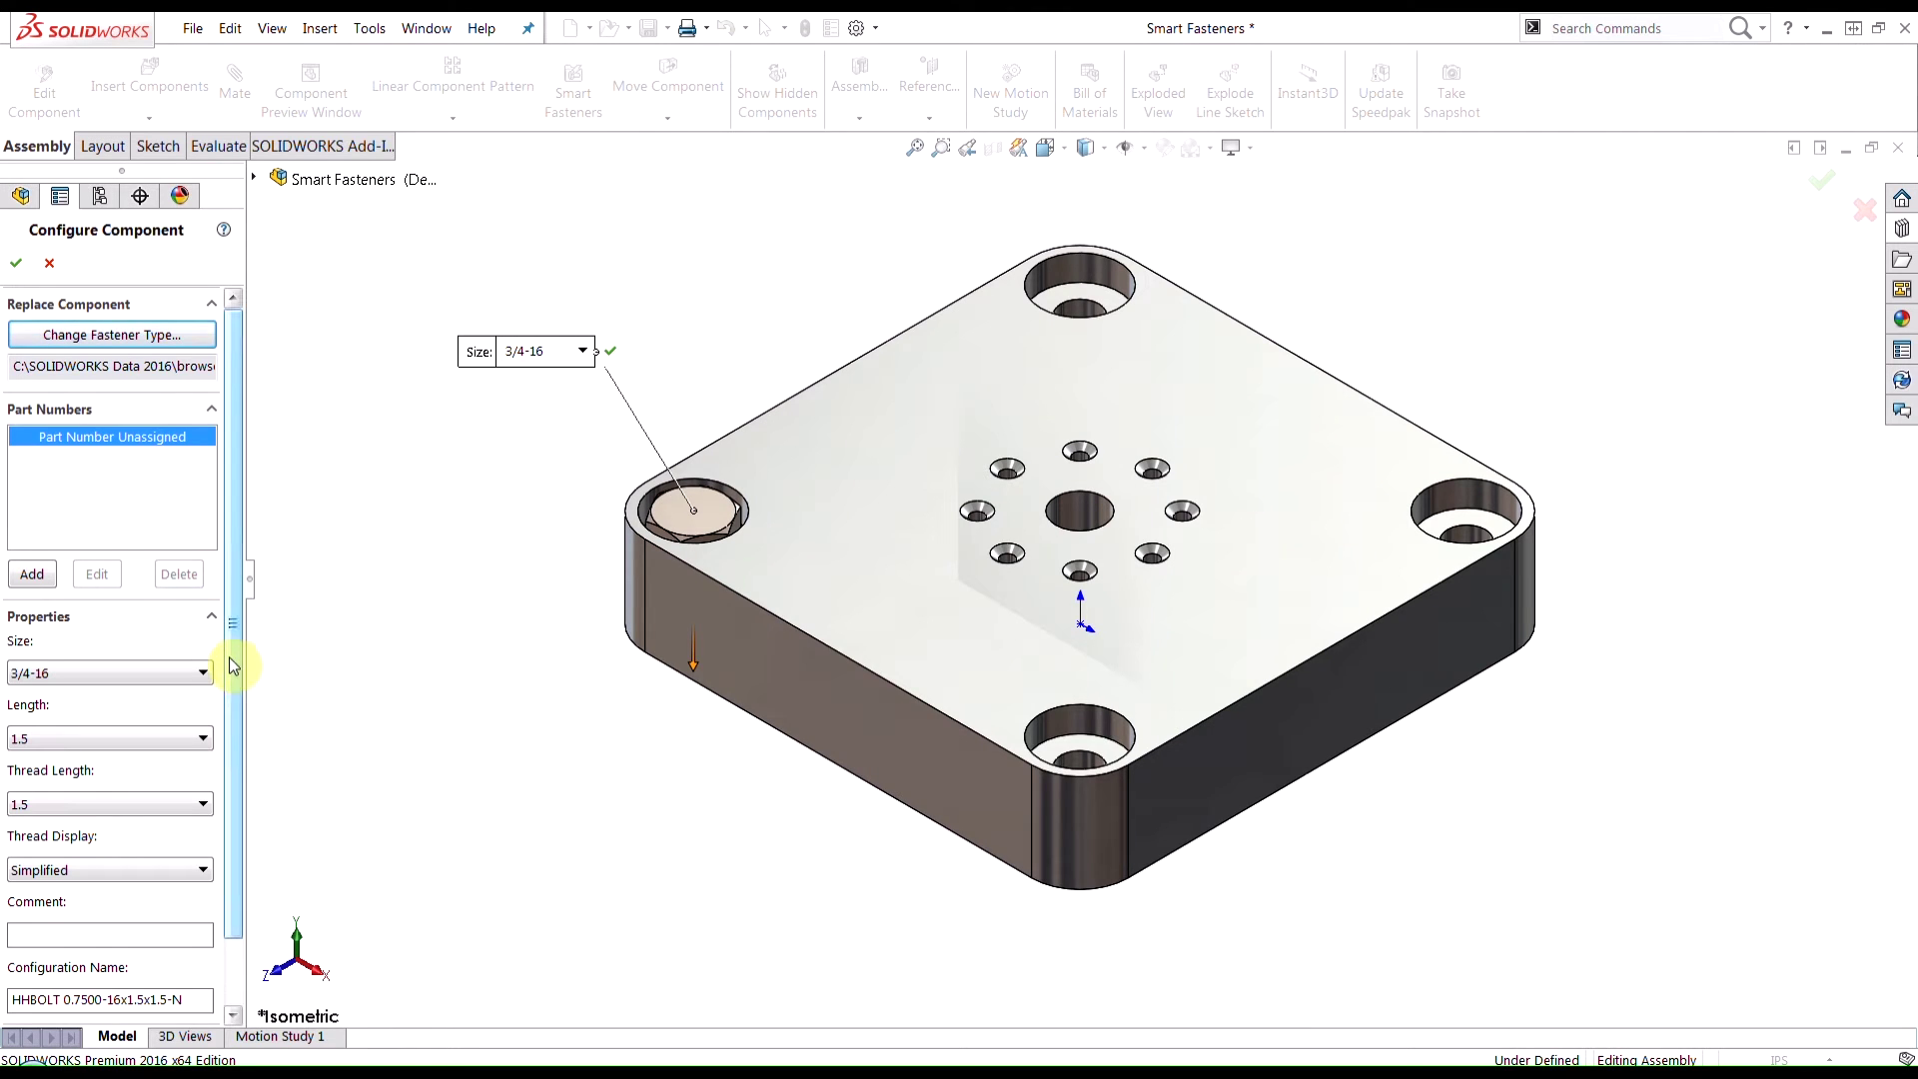
mouse_move(236, 651)
mouse_down()
mouse_move(243, 751)
mouse_move(234, 667)
mouse_up()
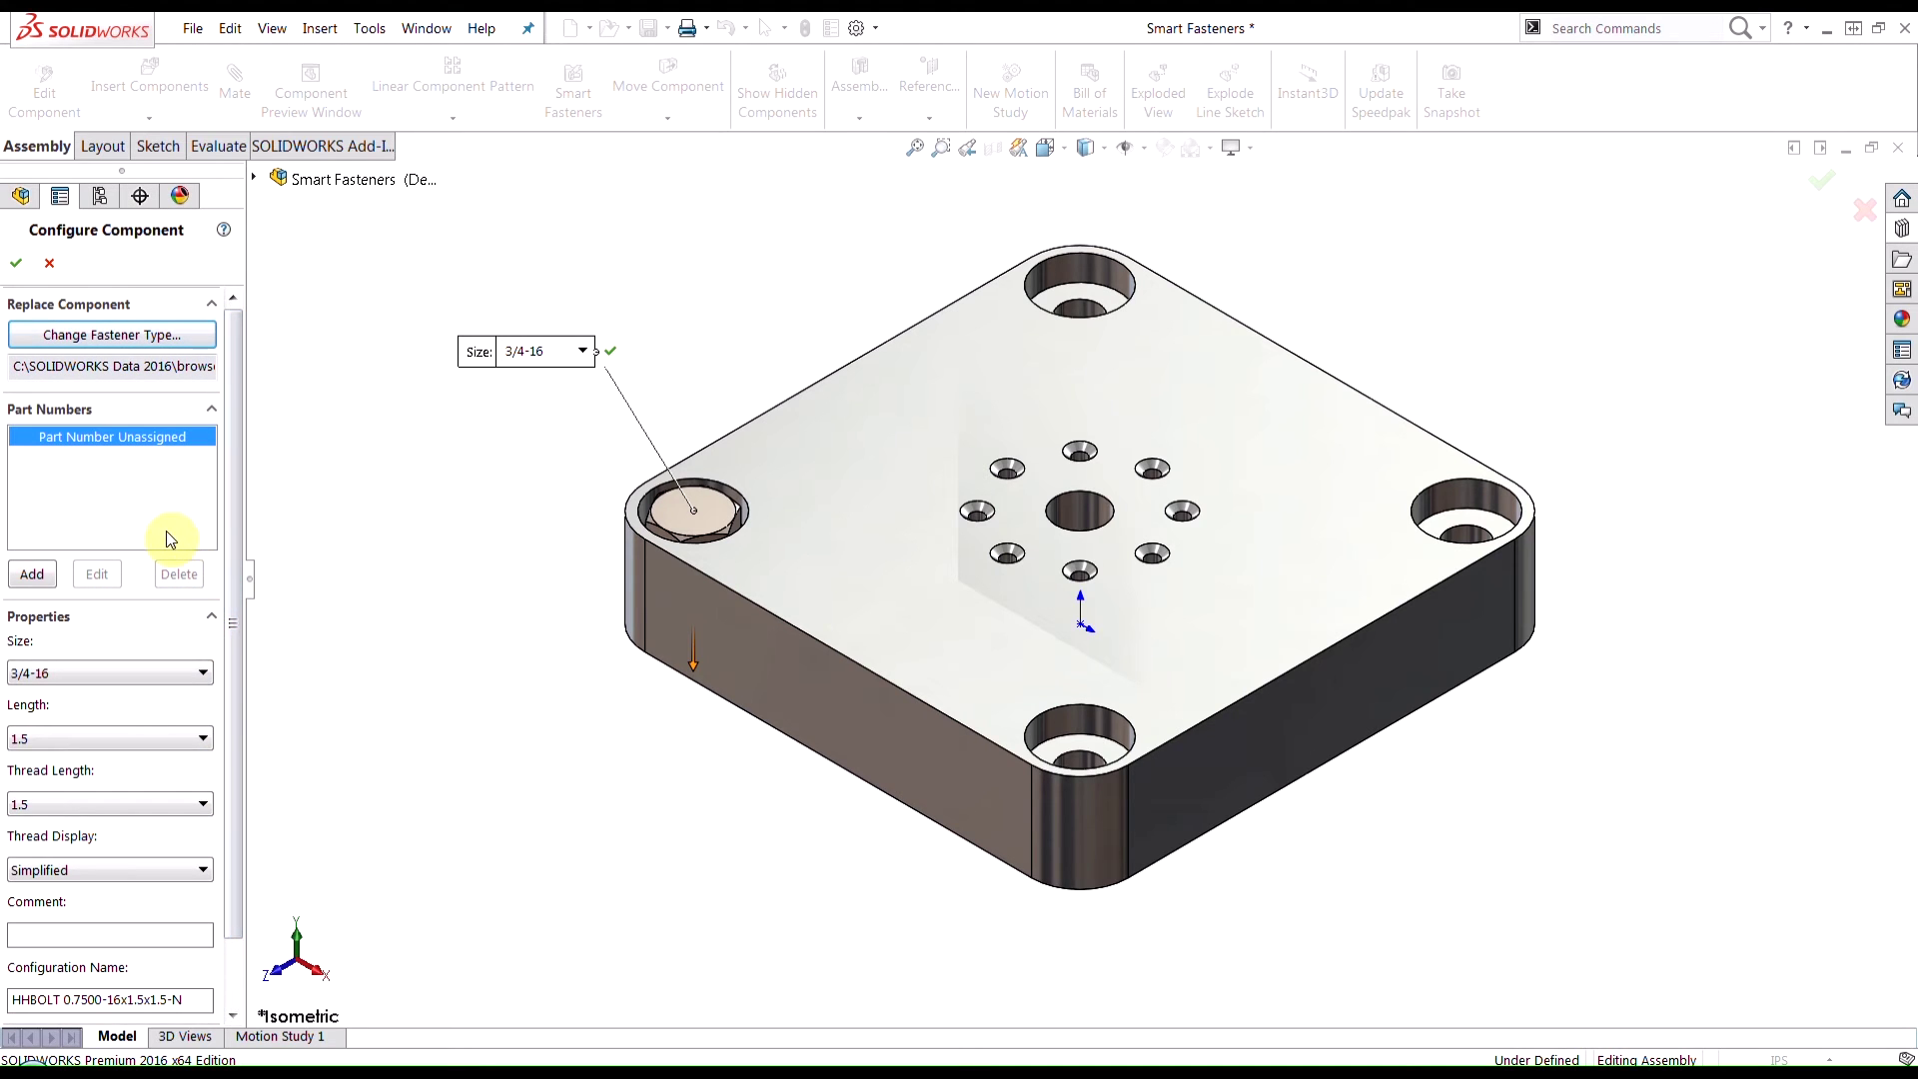
click(20, 264)
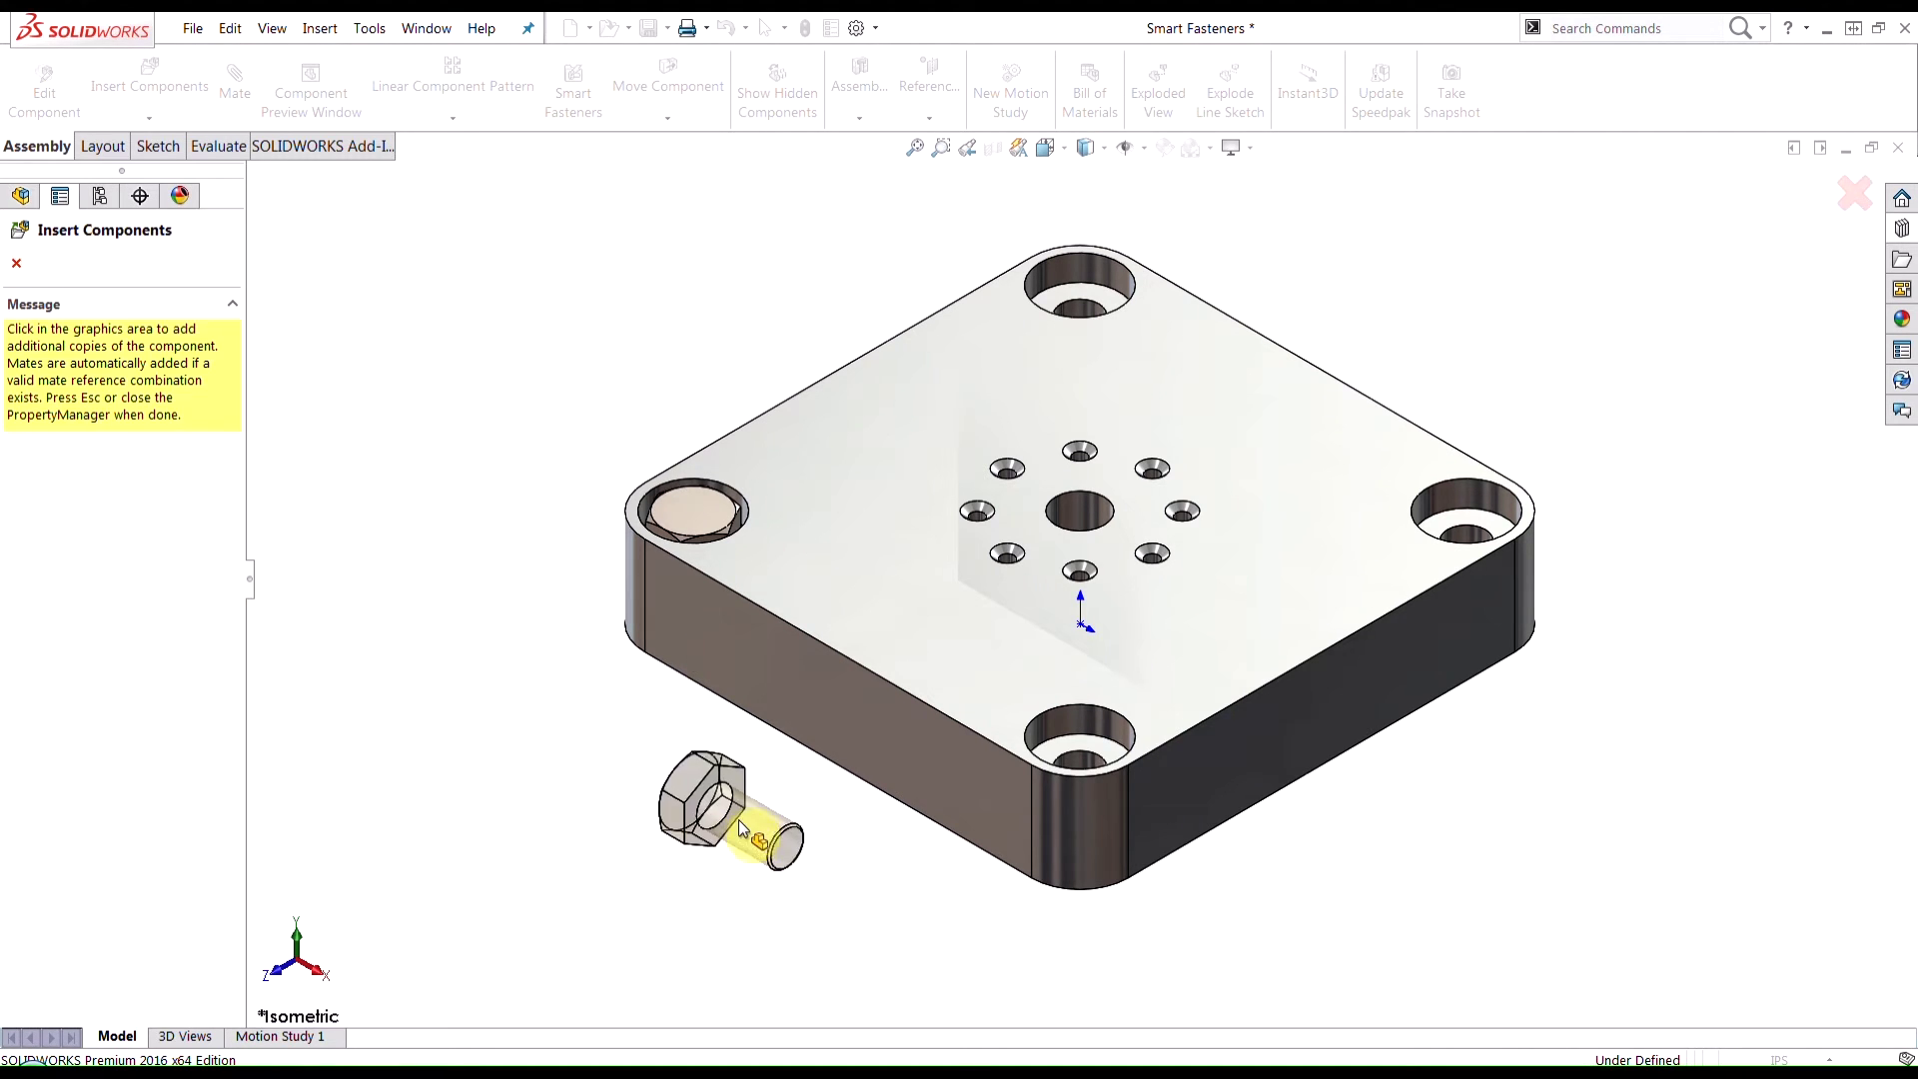
Step: Place copies of the heavy hex bolt in the three remaining corner counterbored holes and finish inserting
click(1089, 751)
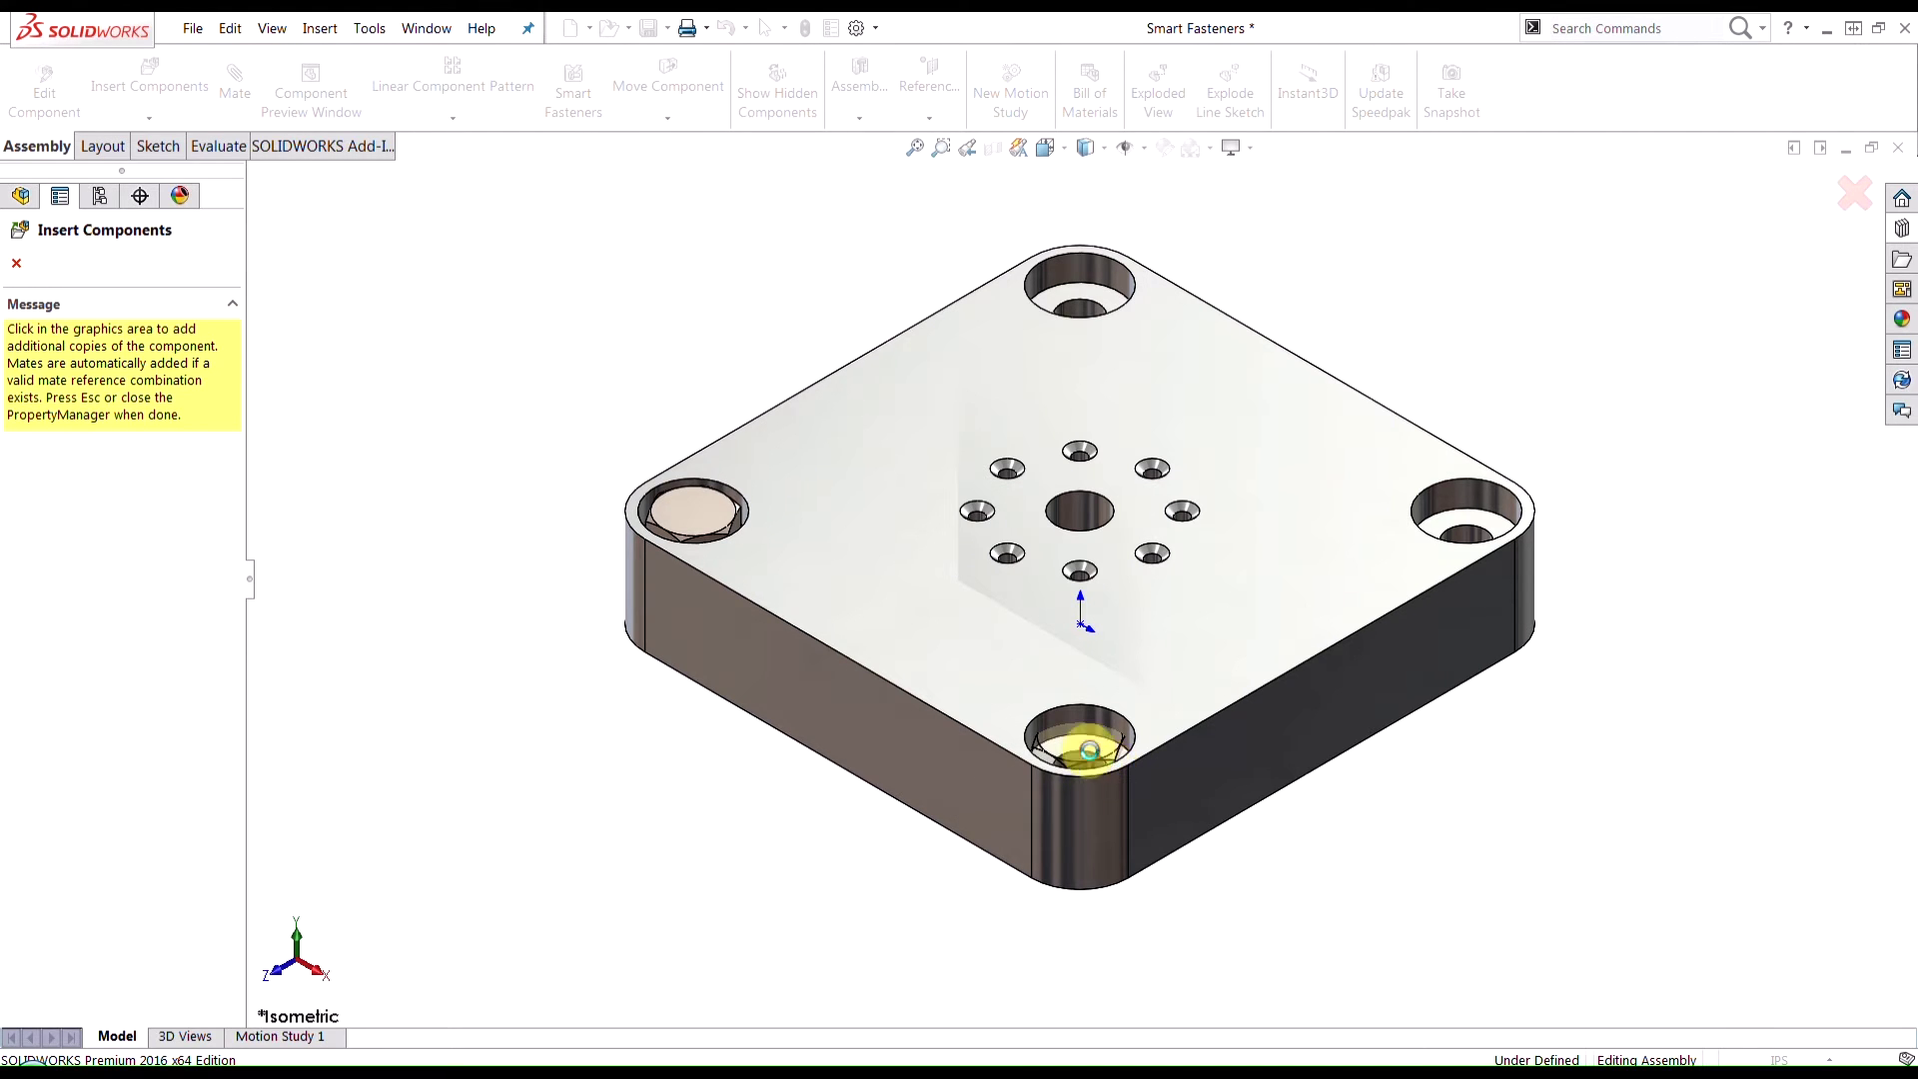
click(1454, 525)
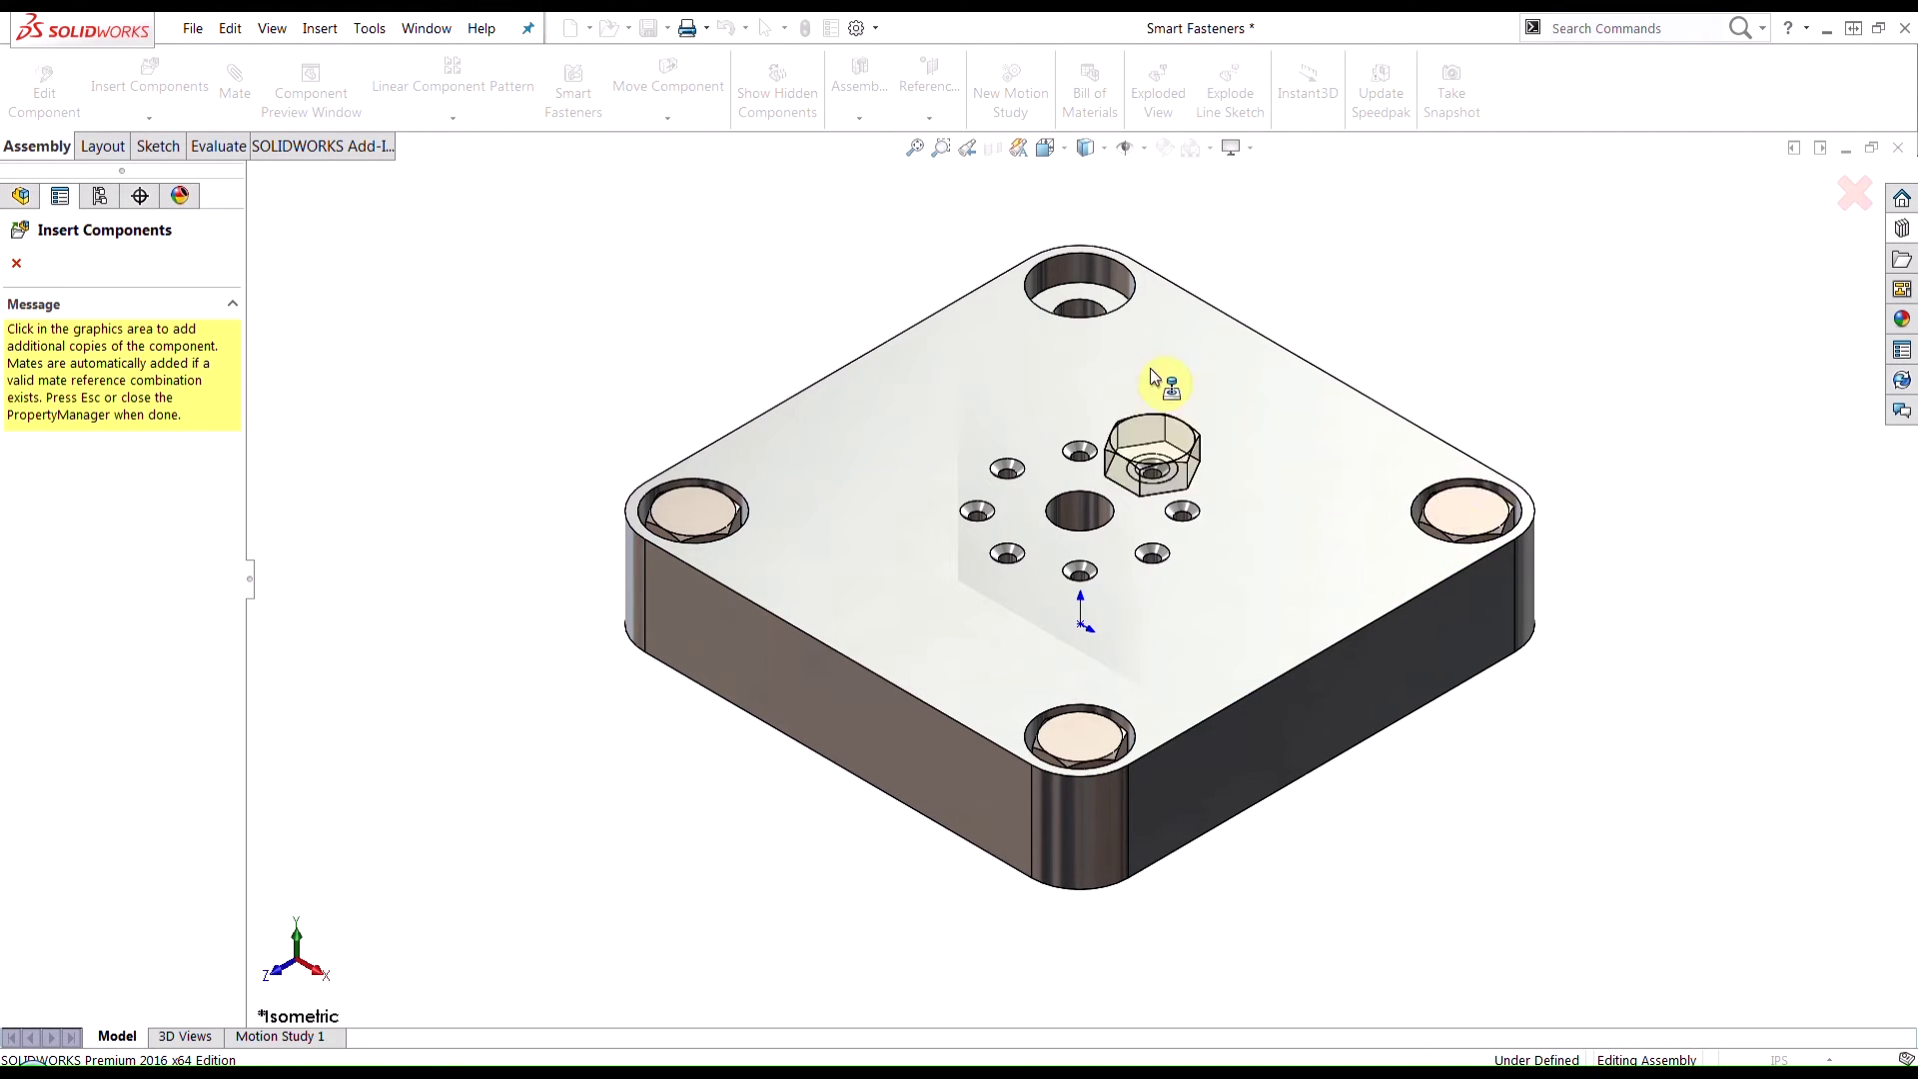
click(1084, 302)
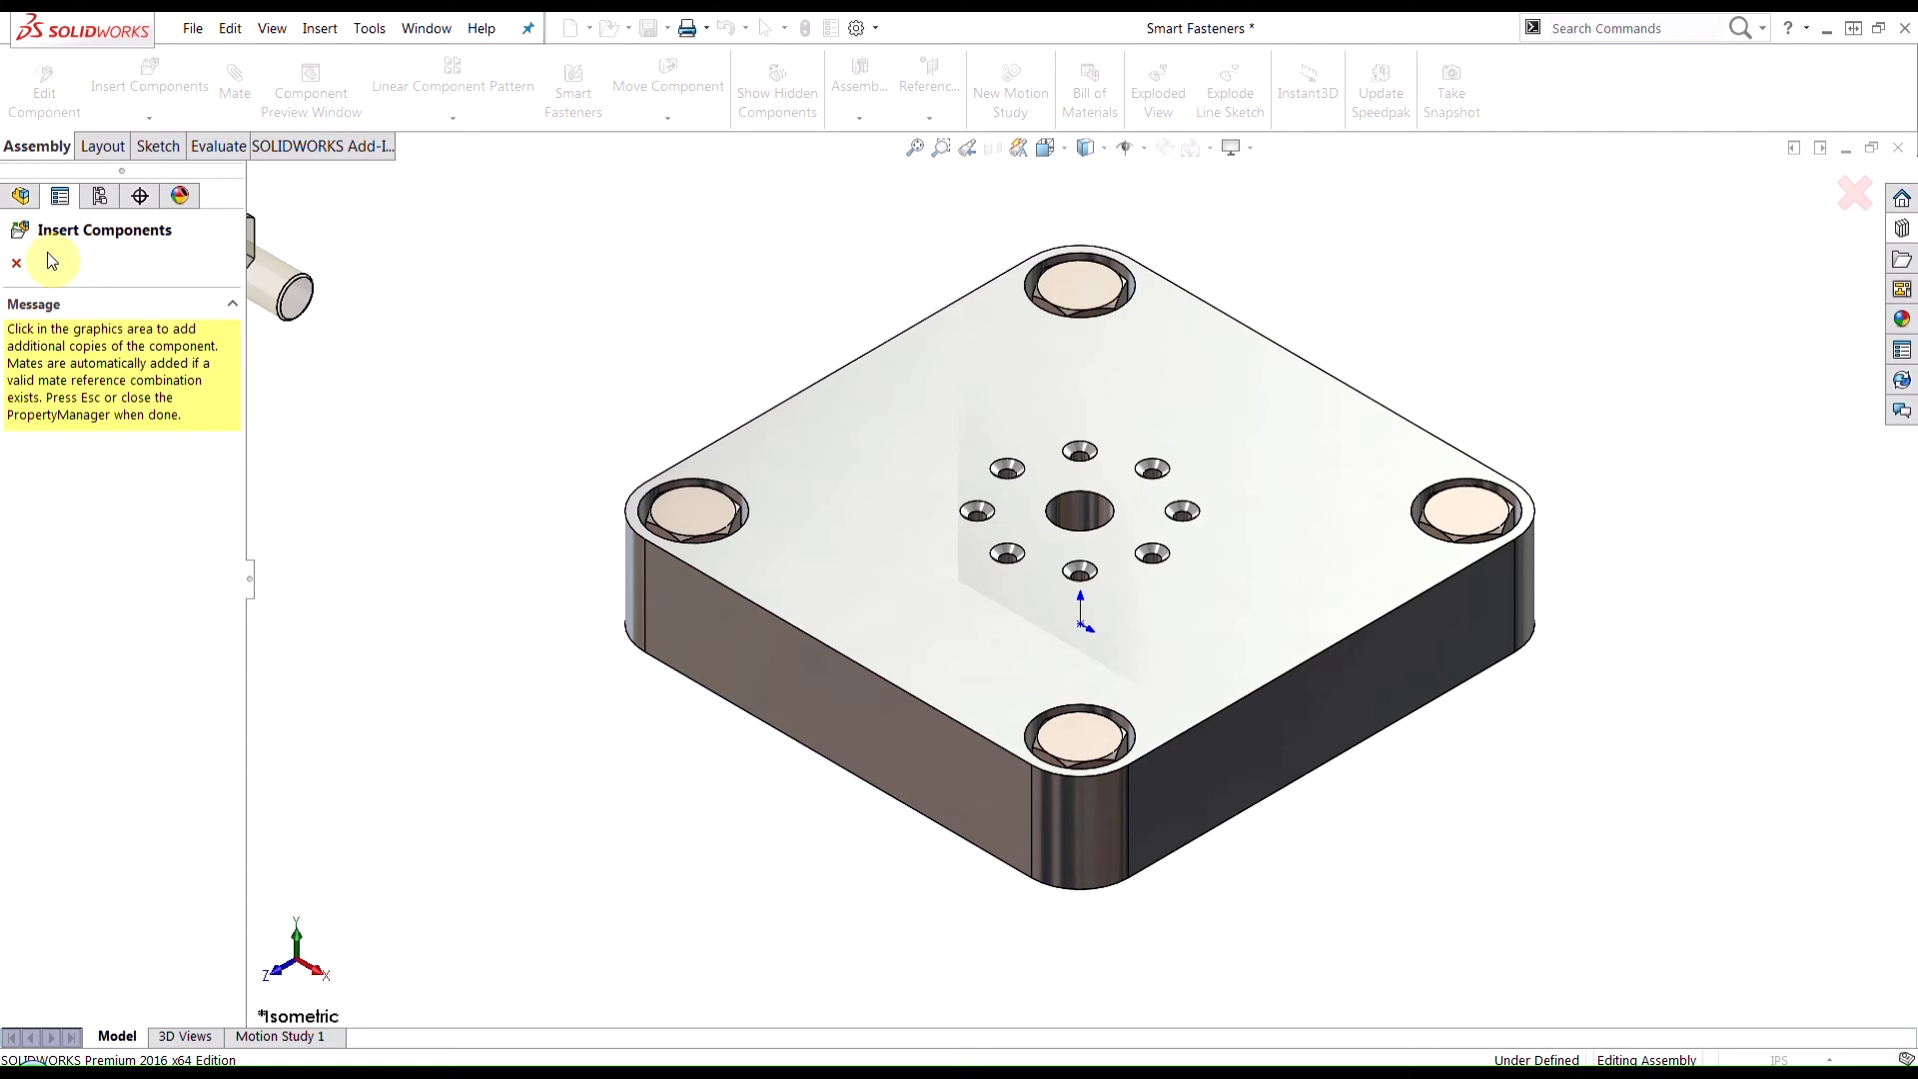
click(16, 268)
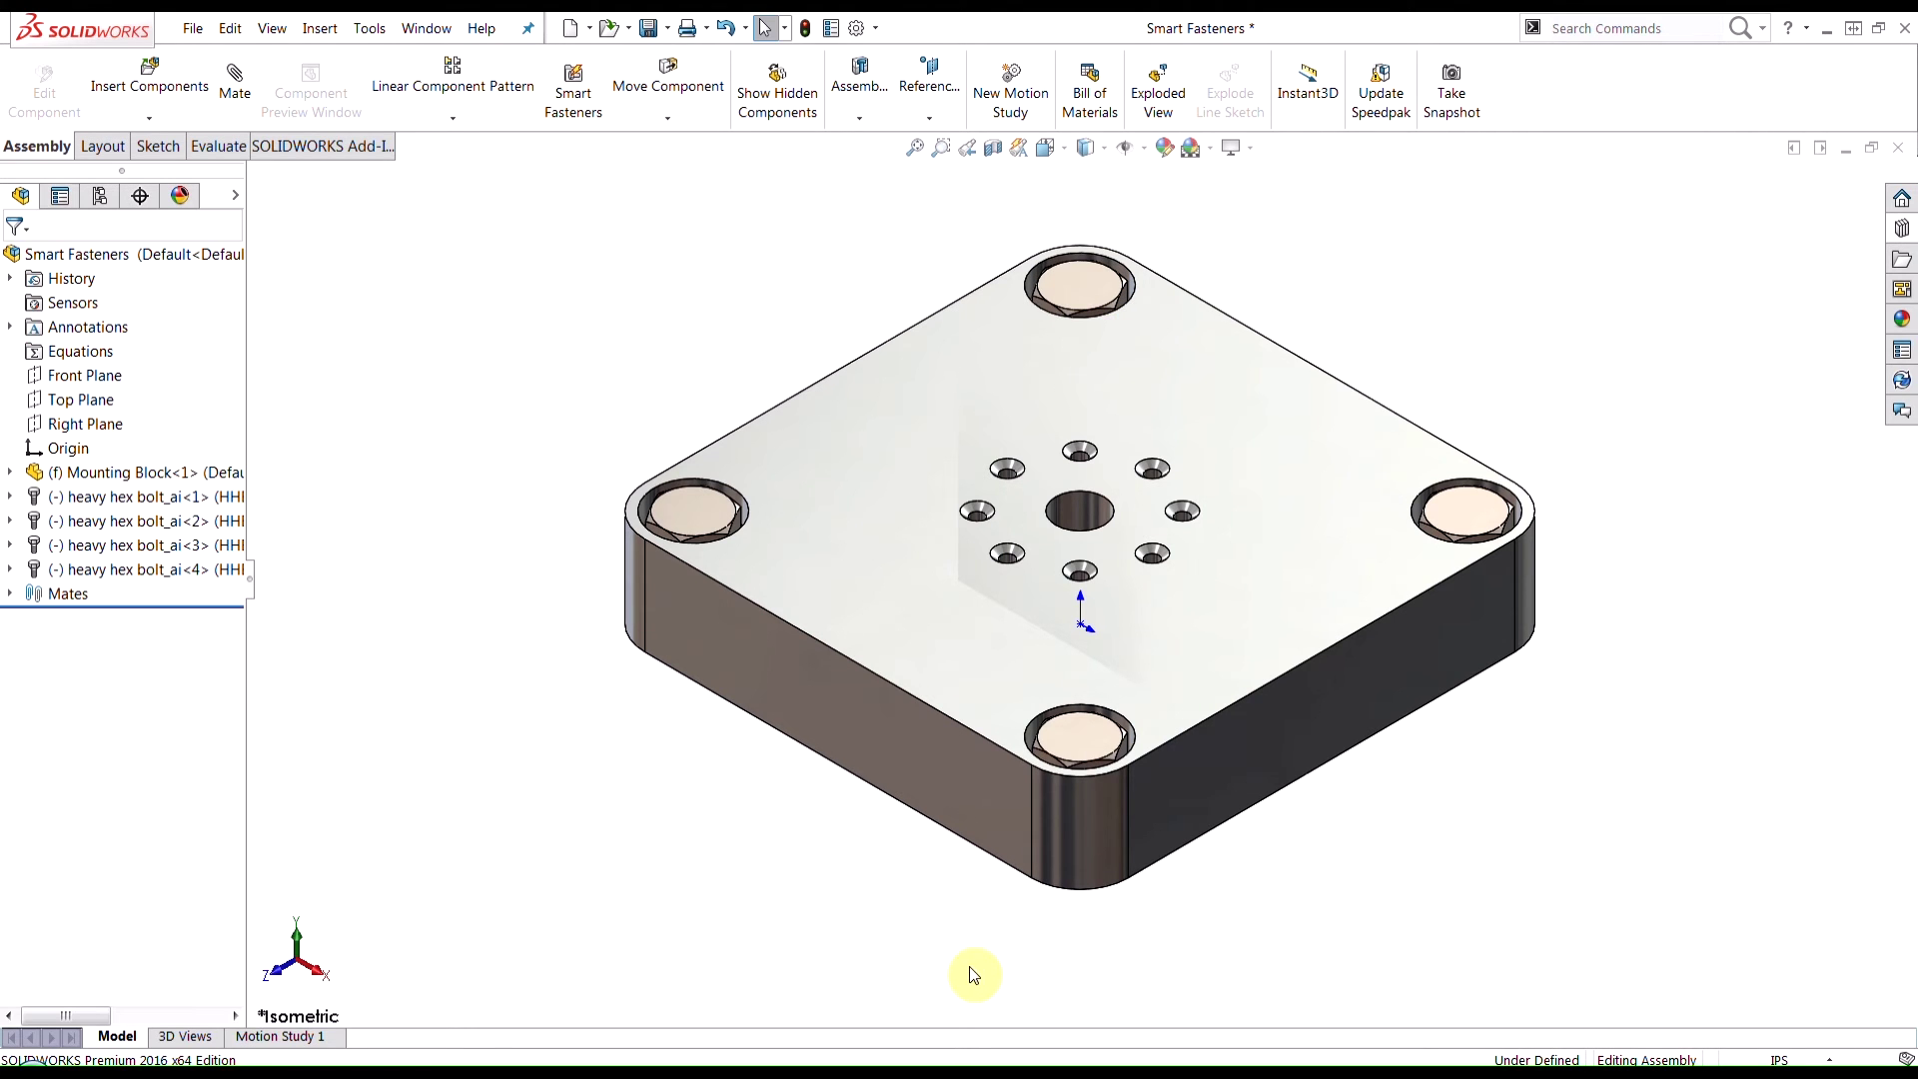
Step: Delete all four heavy hex bolts from the assembly together with their dependent mates
middle_drag(980, 857, 999, 929)
key(ctrl+7)
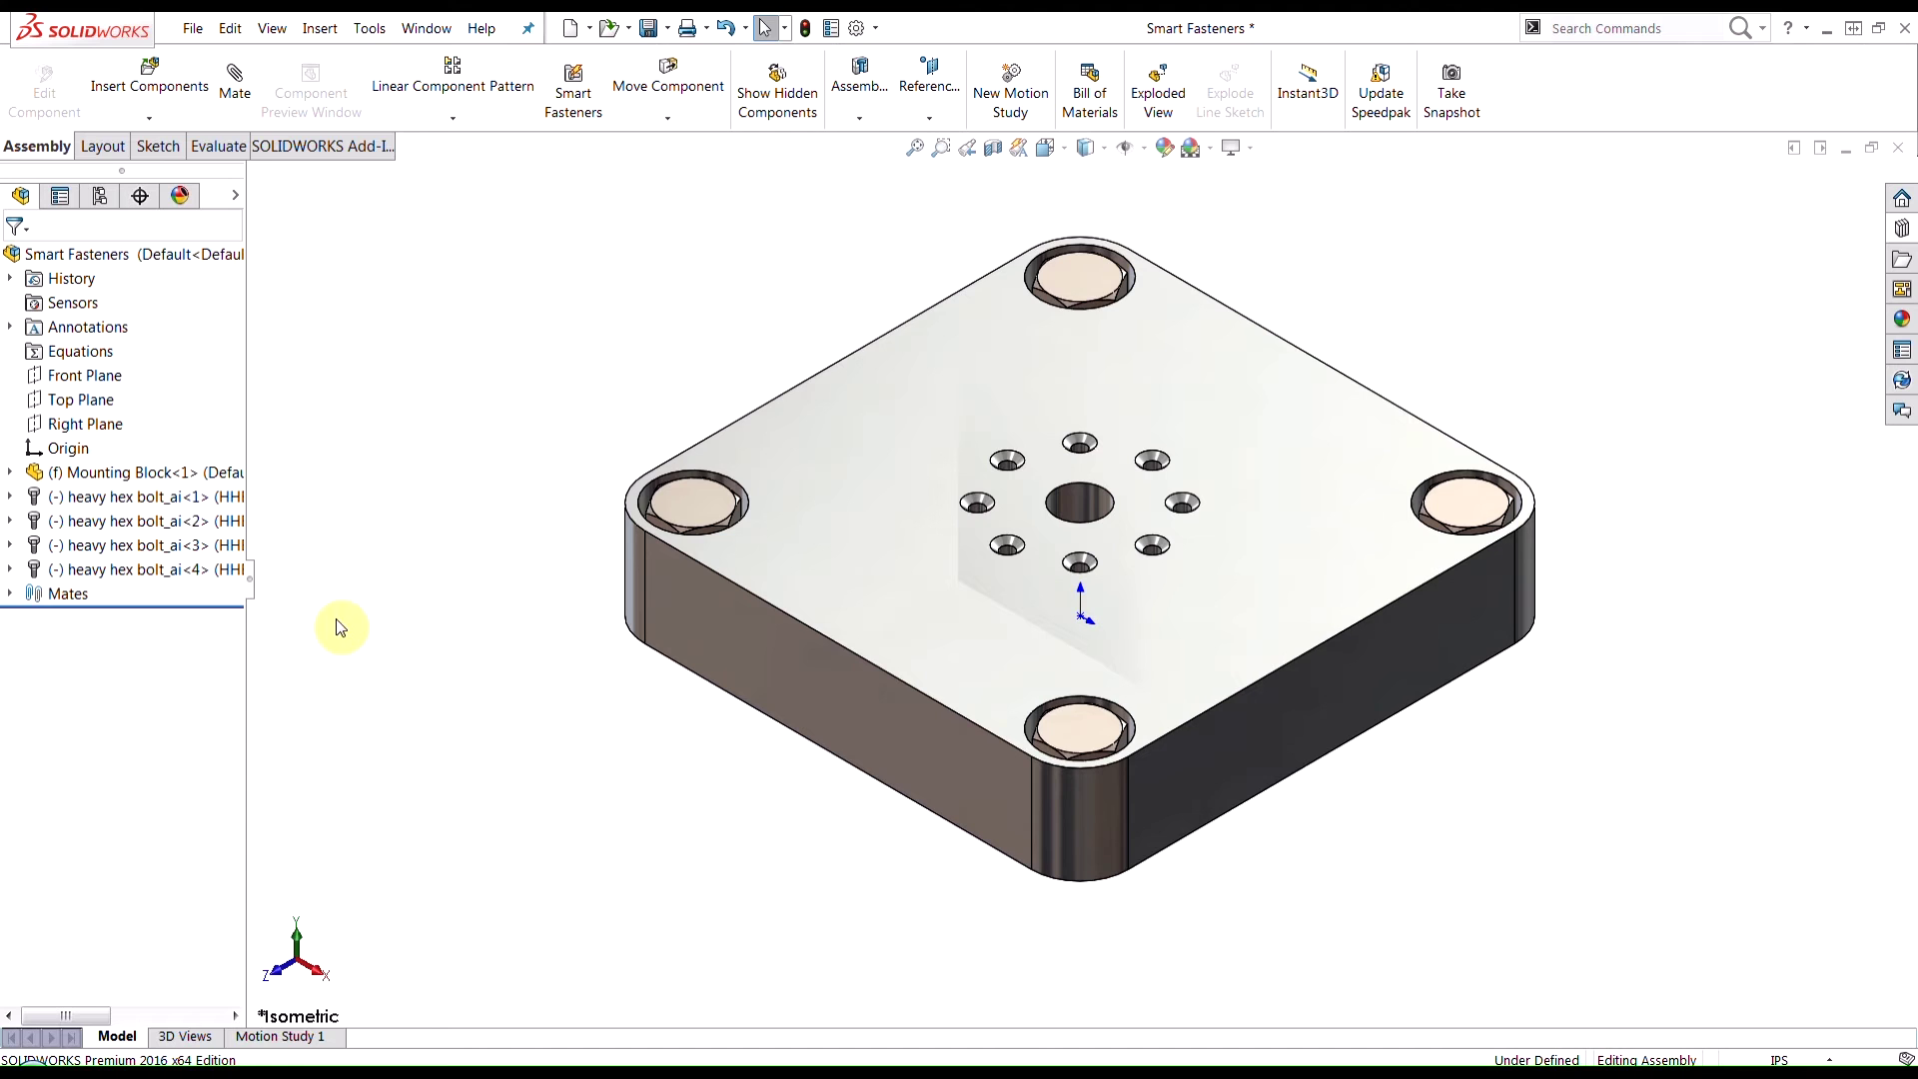
click(163, 571)
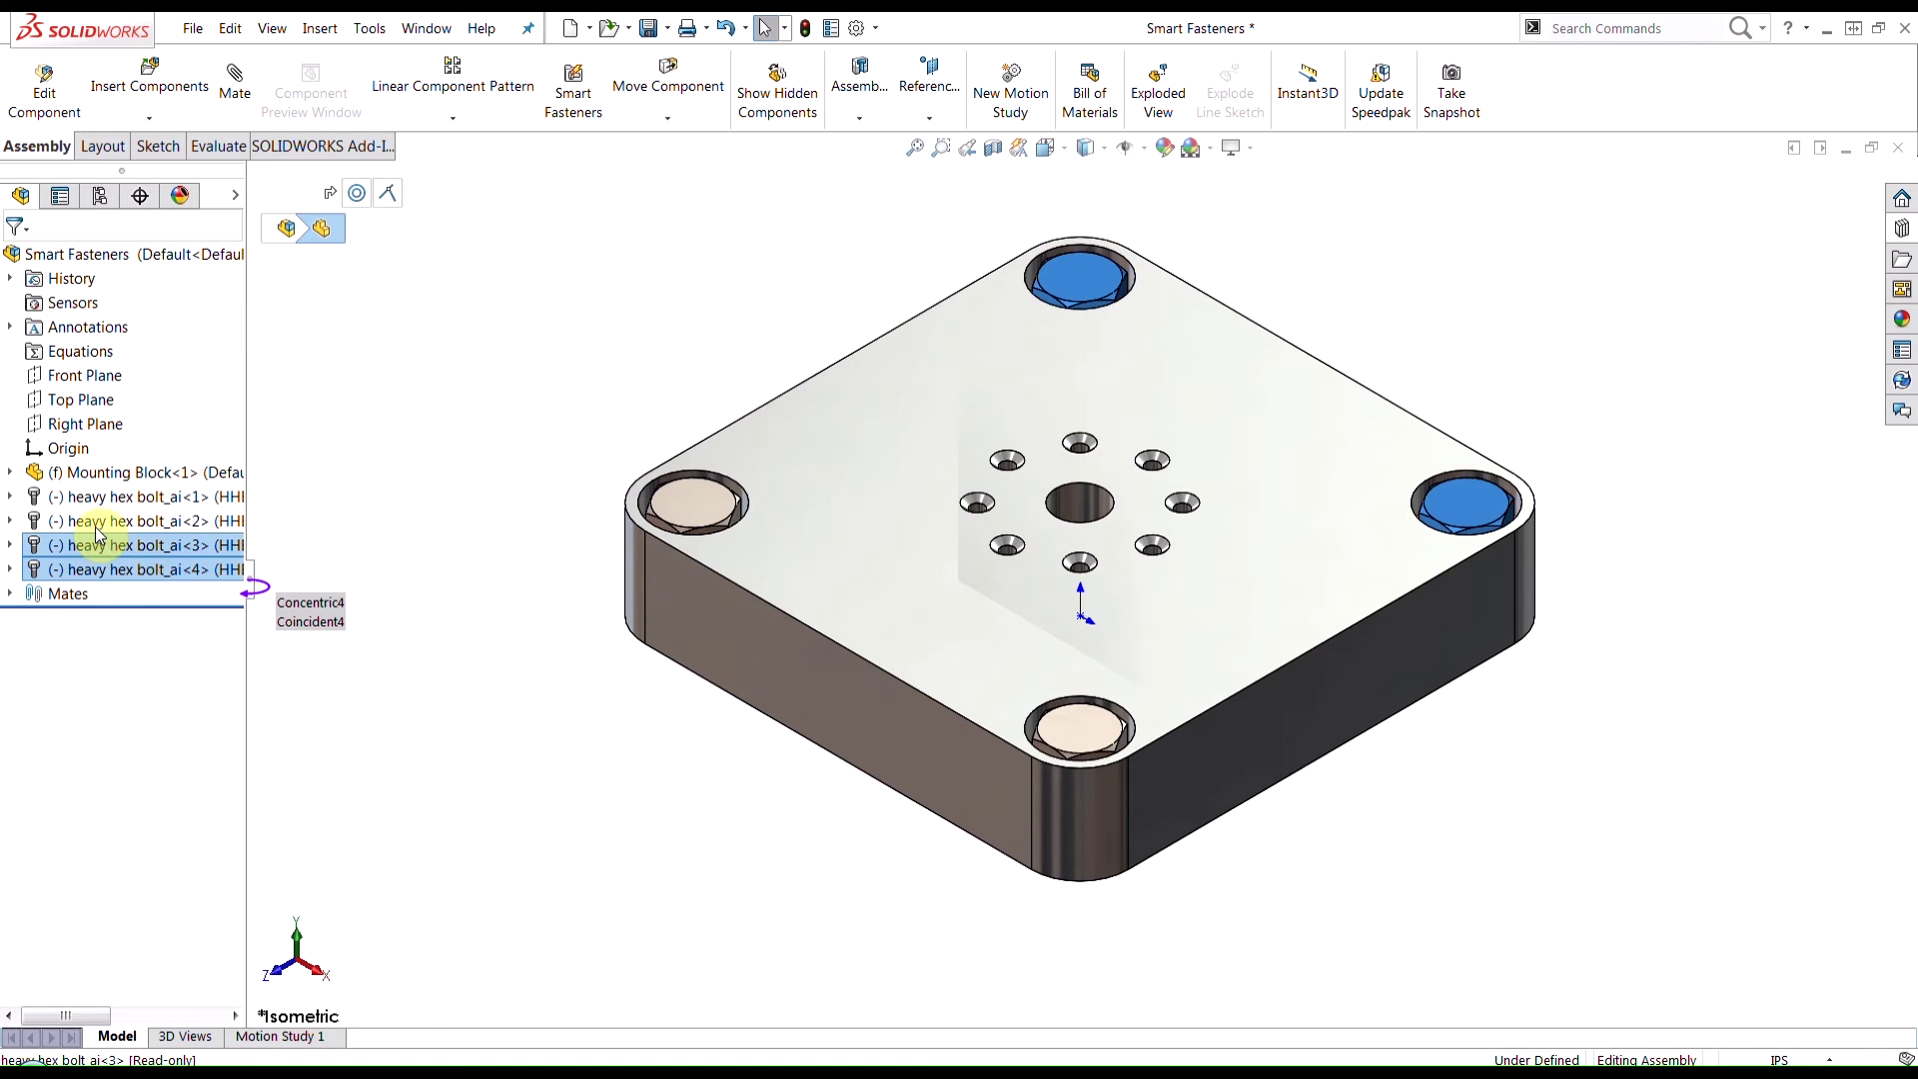
ctrl+click(97, 521)
ctrl+click(100, 497)
right_click(100, 496)
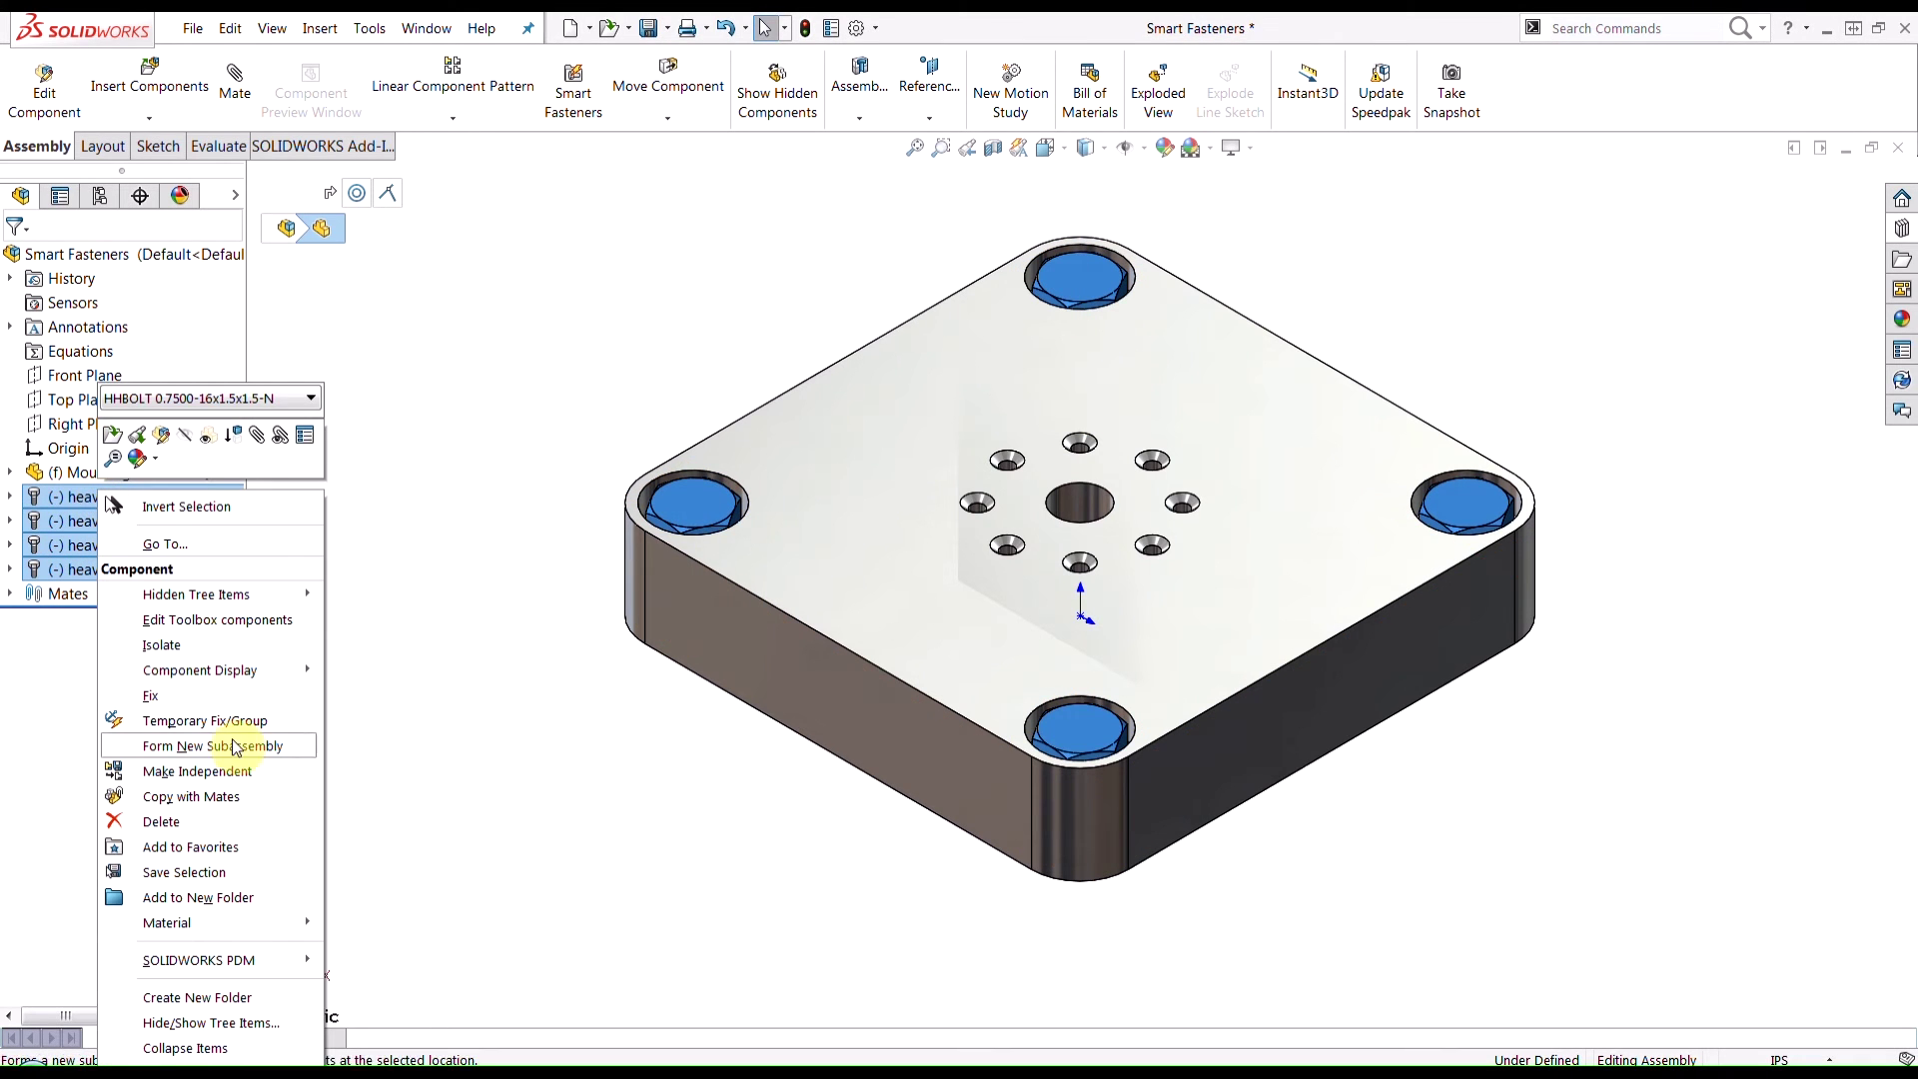
click(228, 823)
click(704, 330)
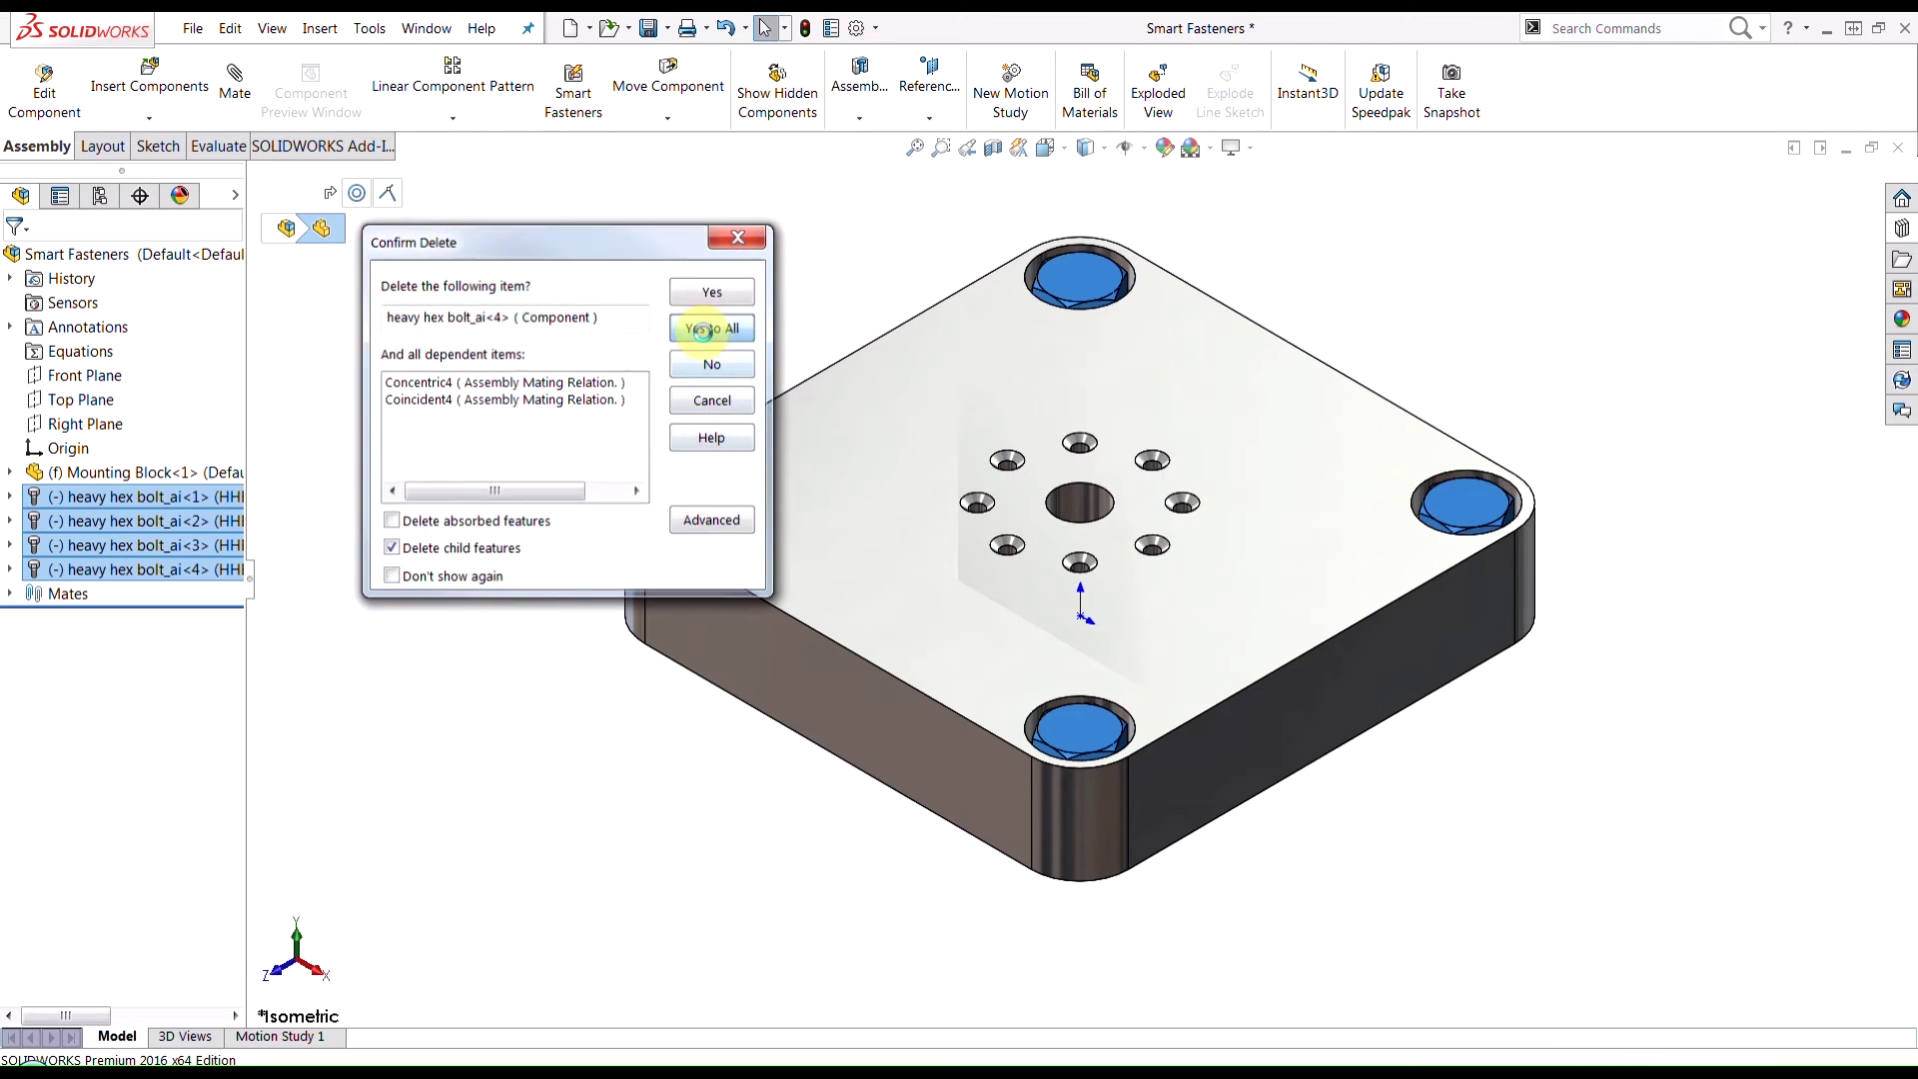
Step: Add Smart Fasteners to all holes in the mounting block's top face and move the size callout clear of the holes
click(574, 115)
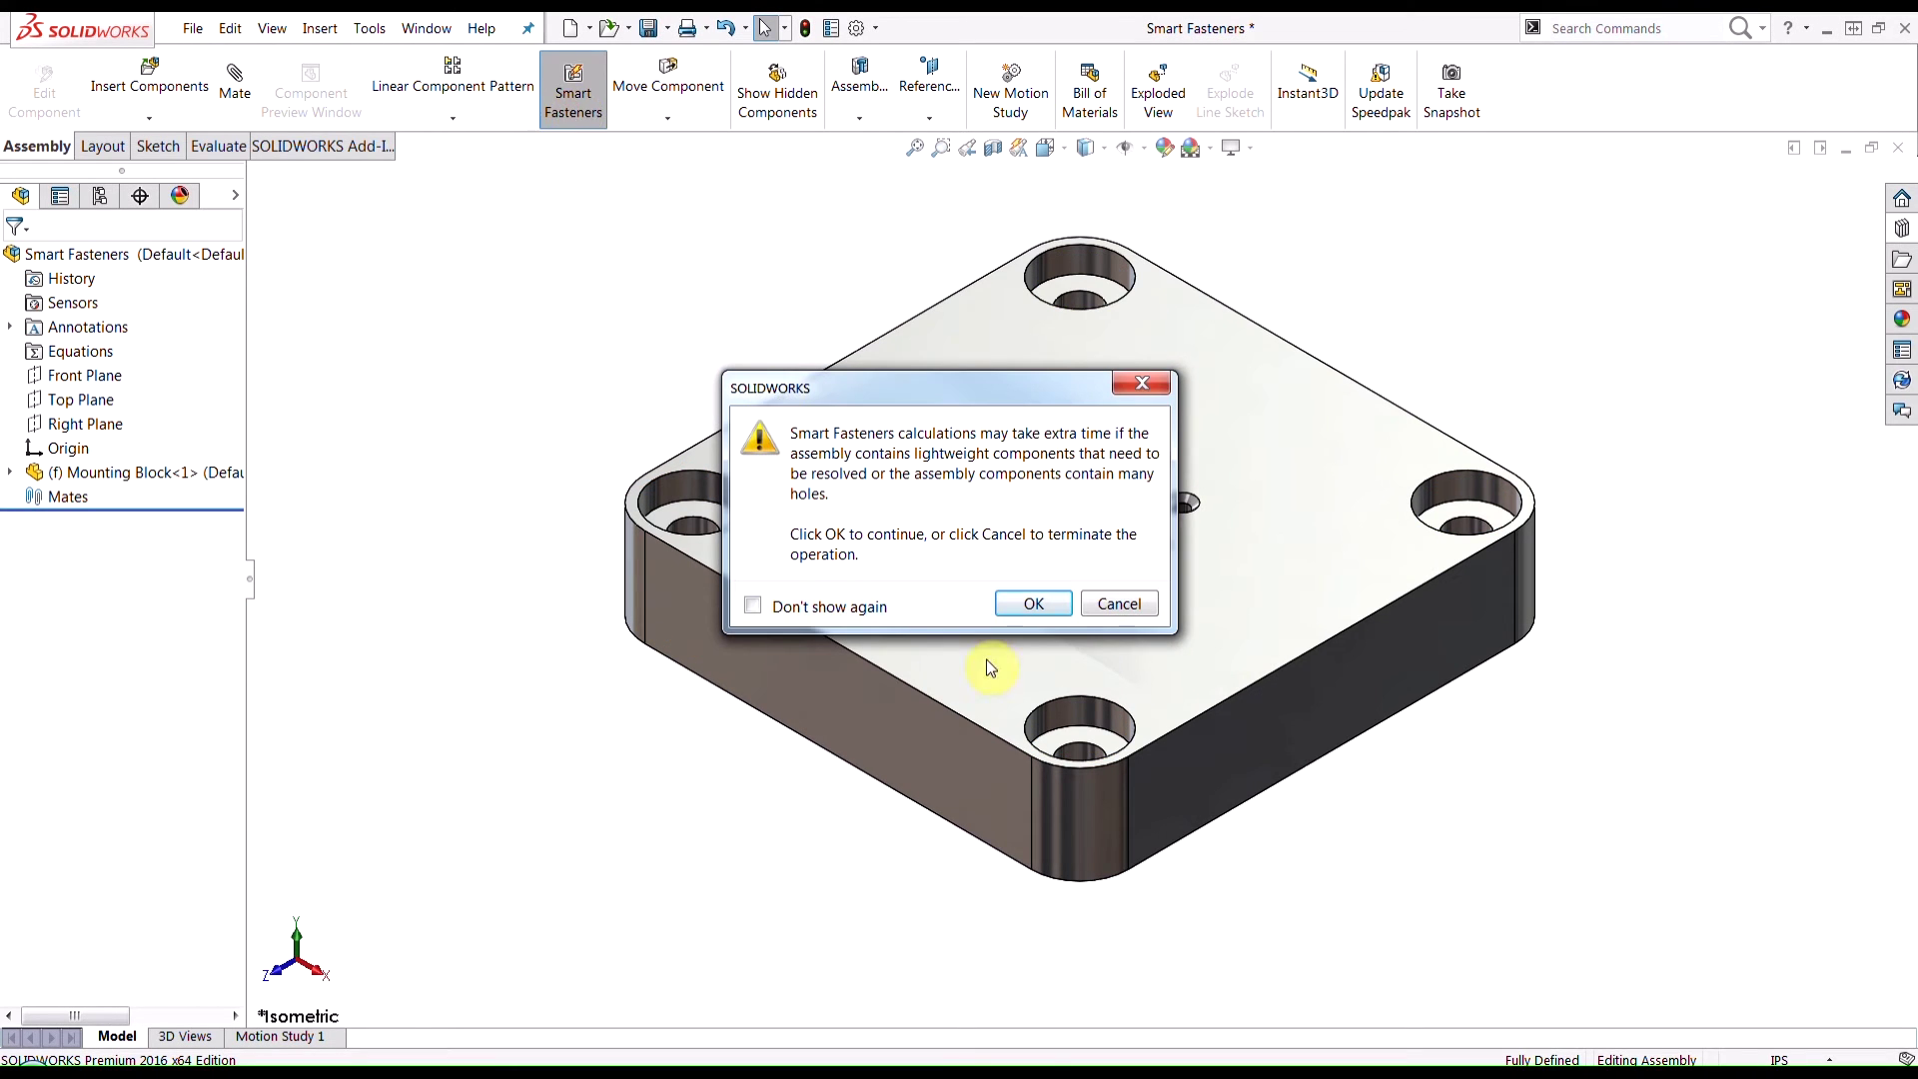
click(1034, 603)
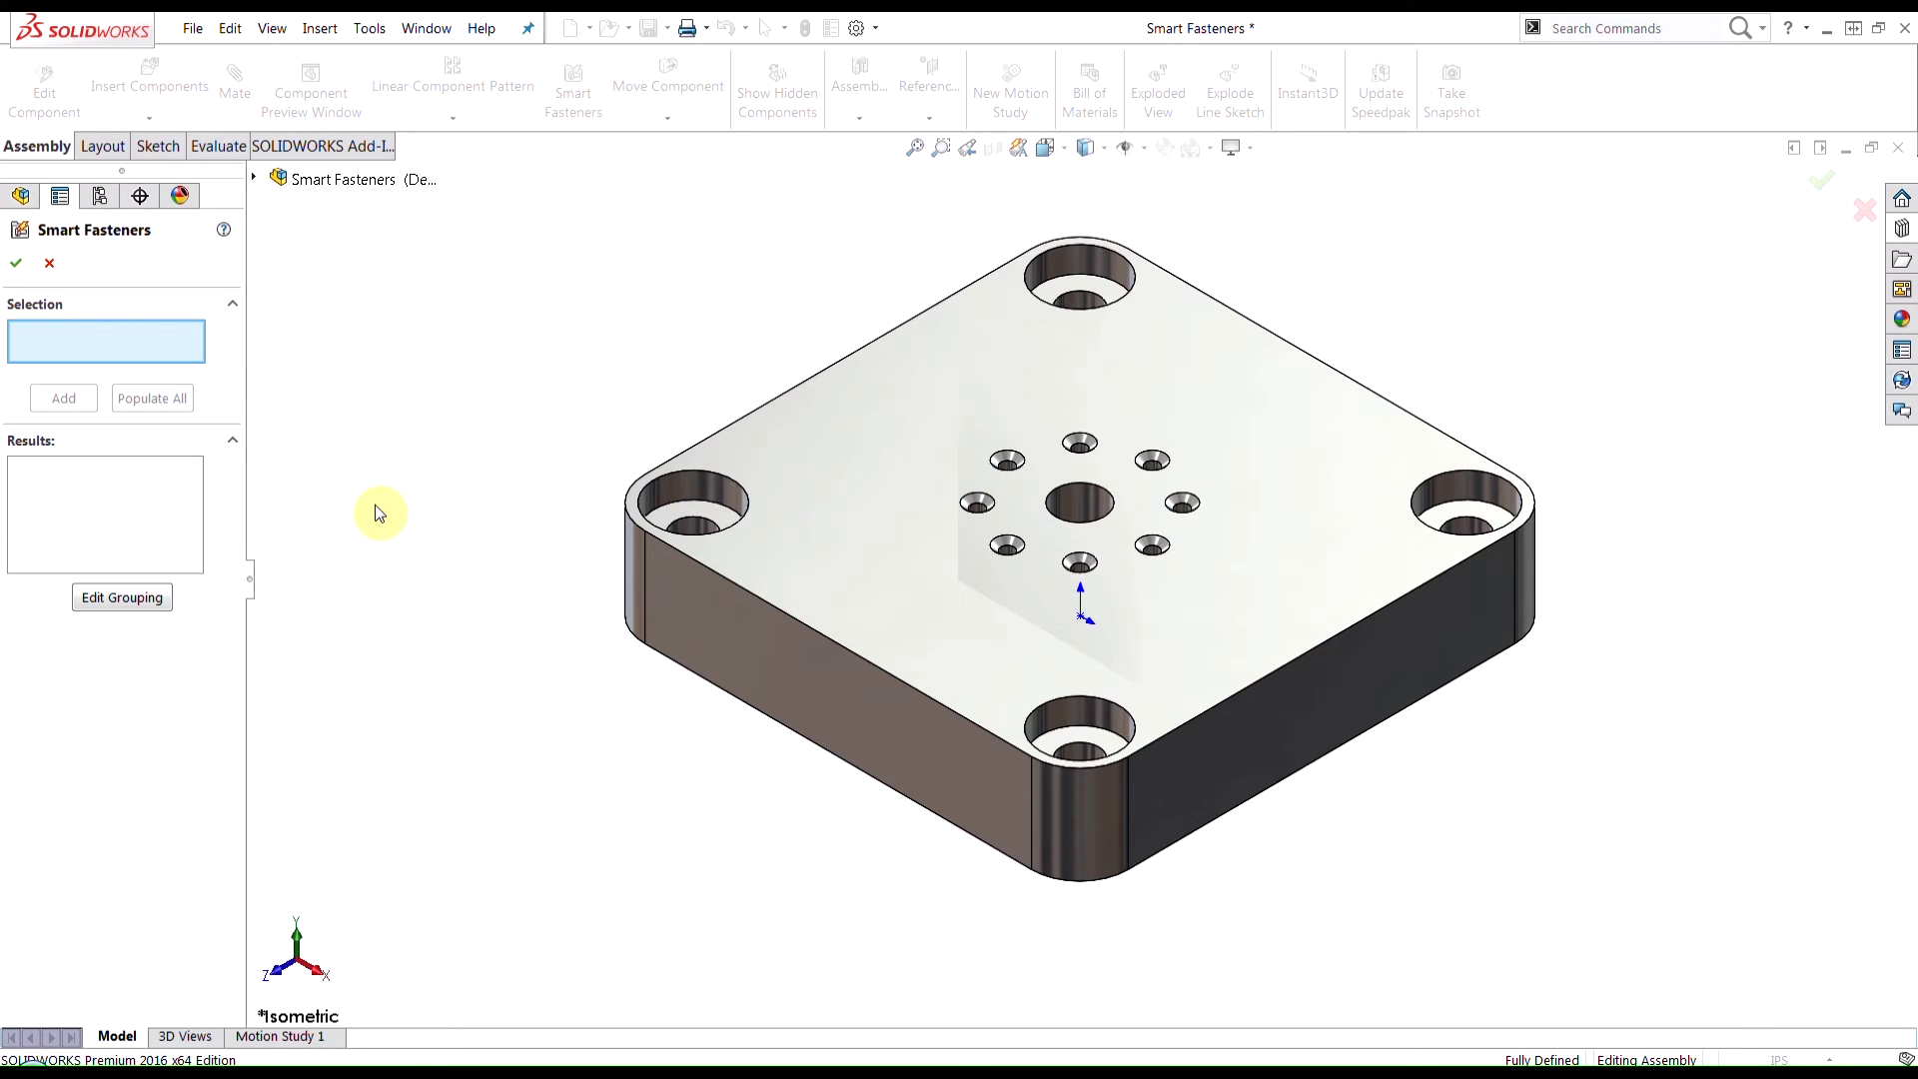
click(849, 525)
click(65, 404)
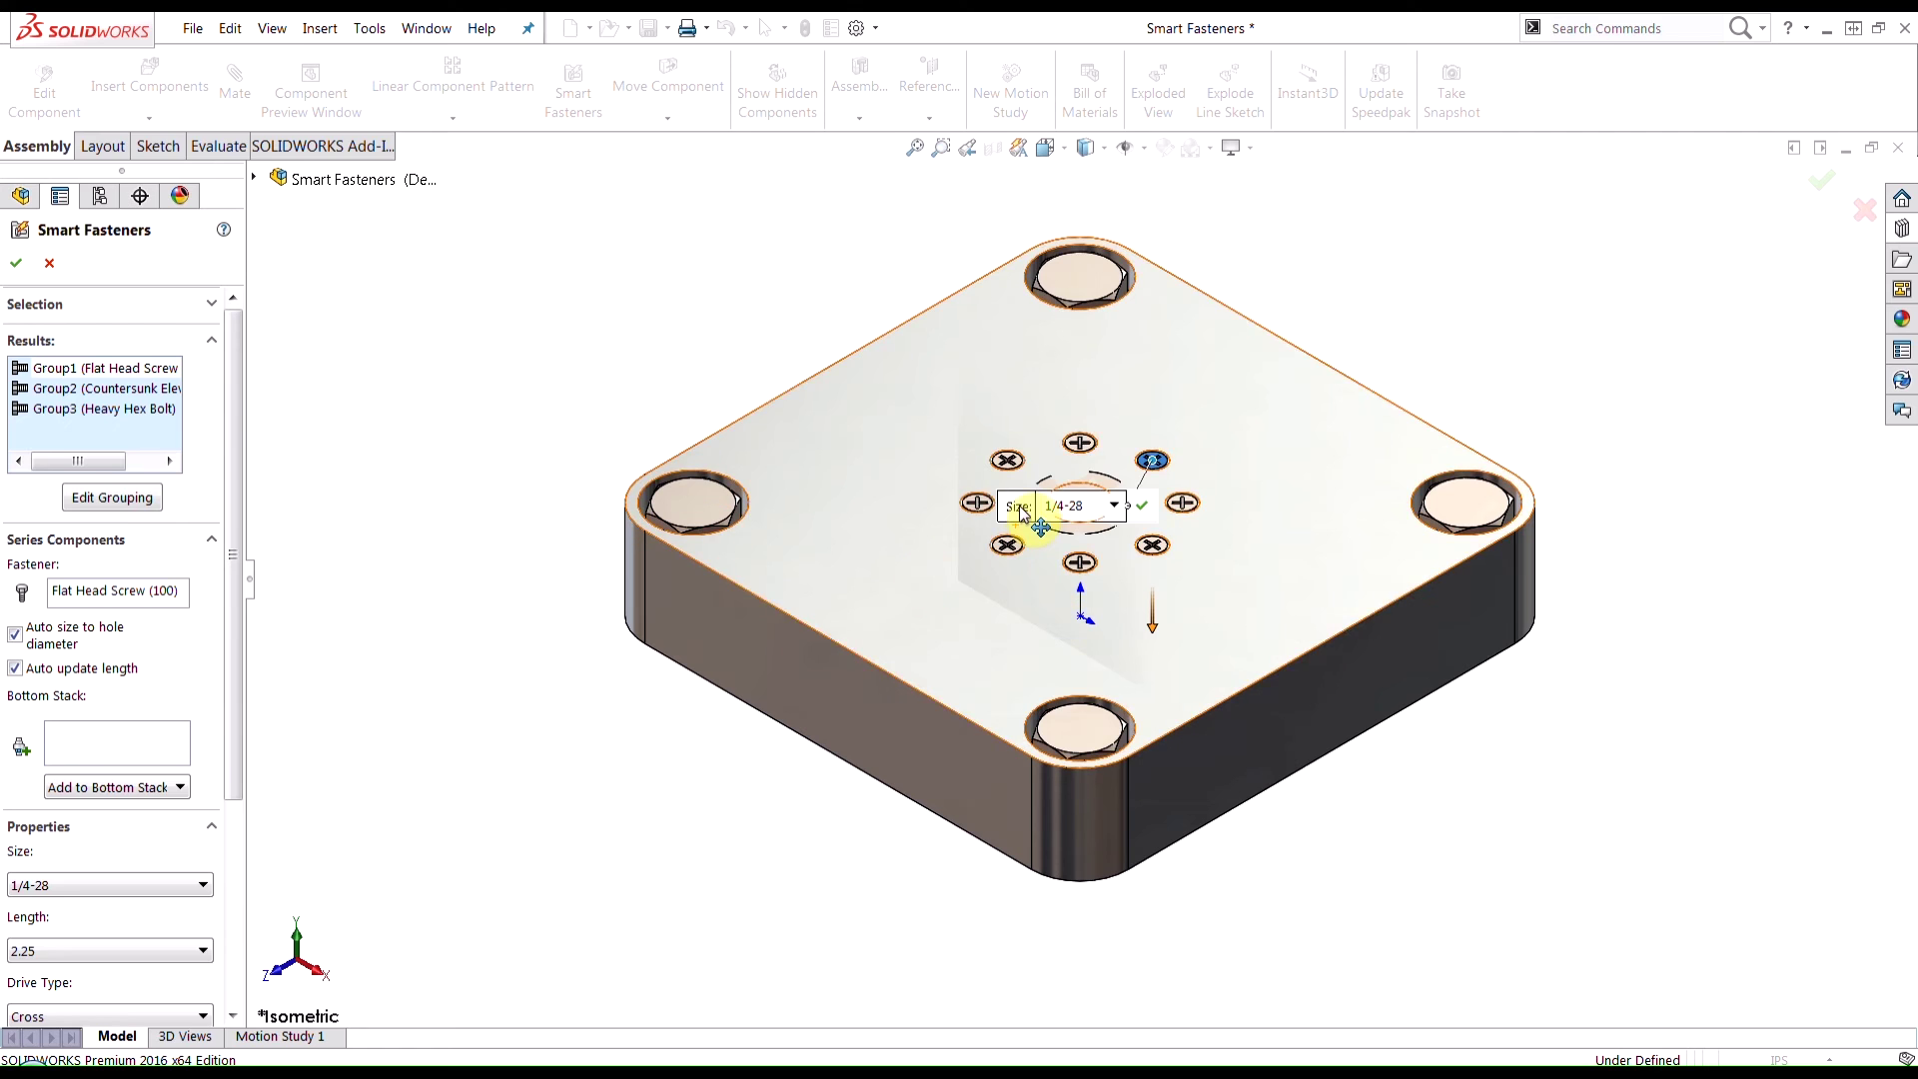
drag(1020, 509, 1245, 335)
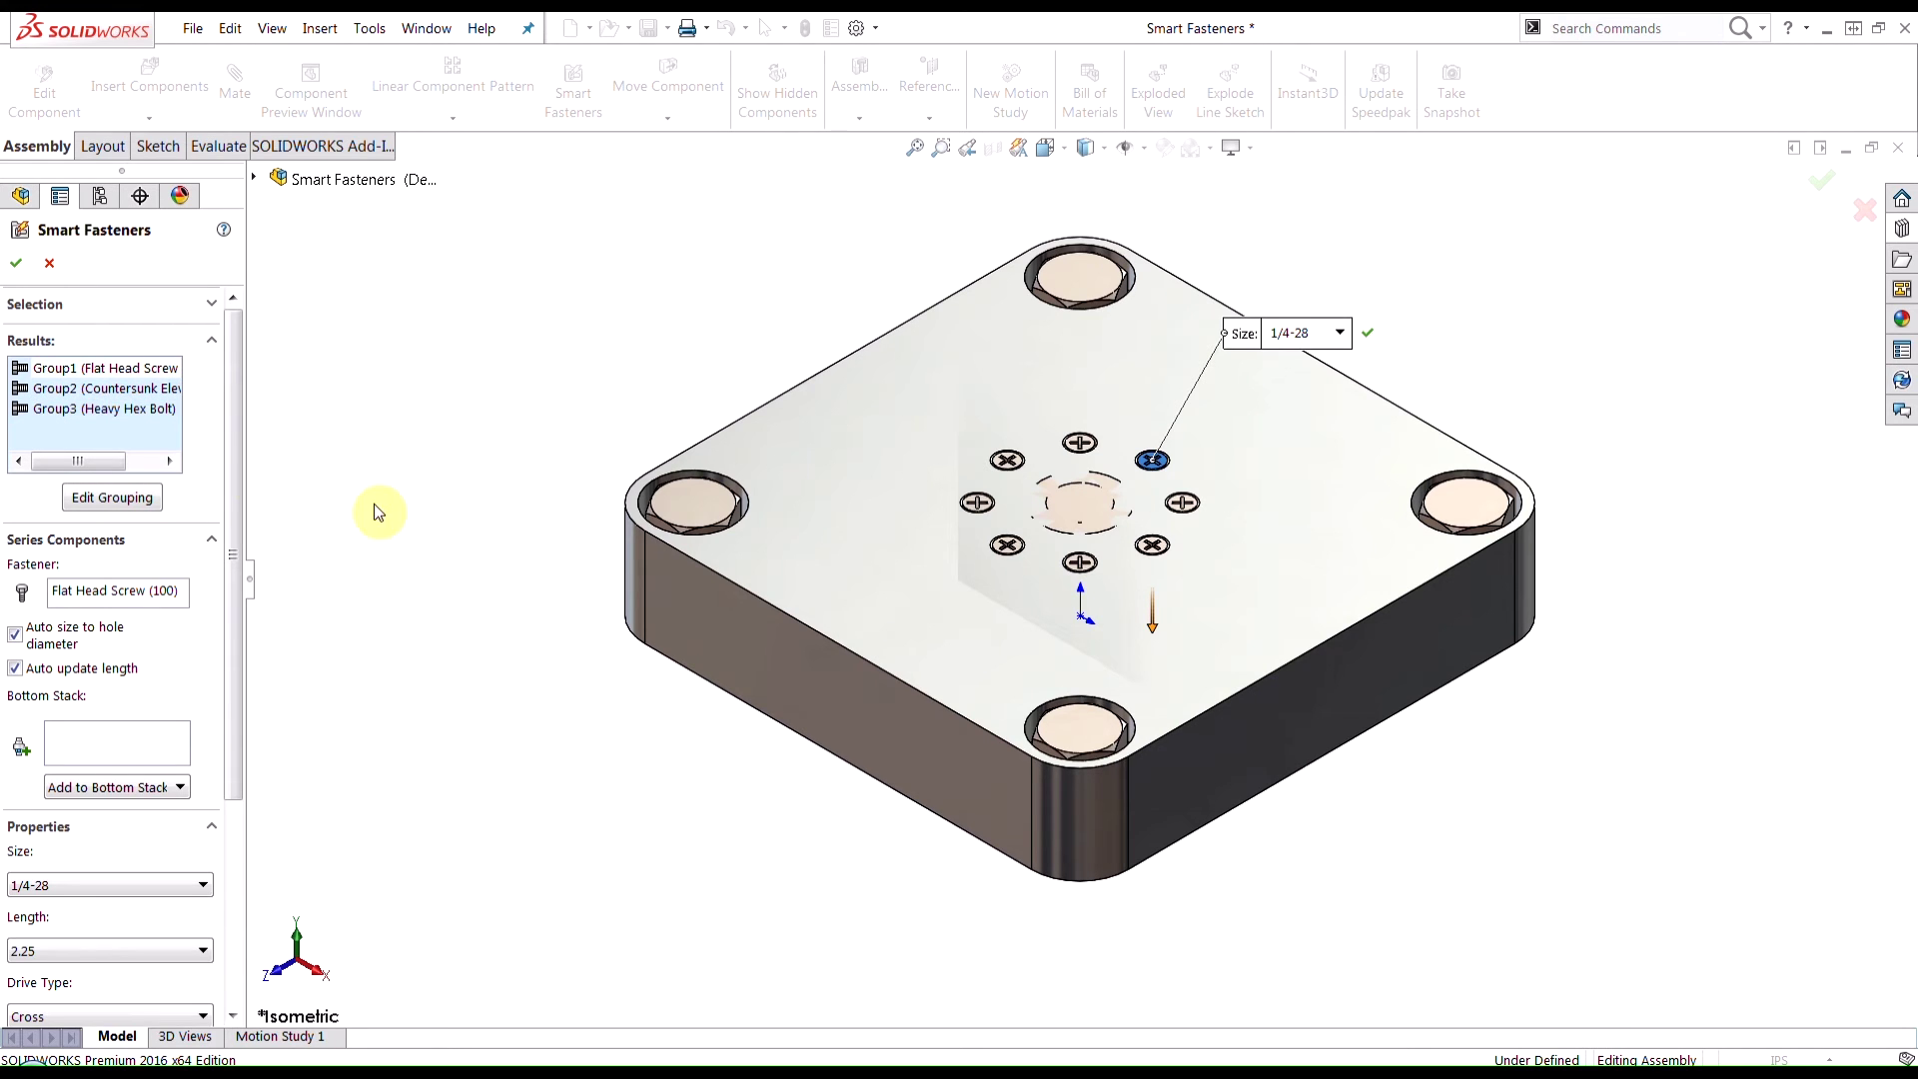
Step: Change the fastener type of the centre hole's group from countersunk elevator bolt to Heavy Hex Bolt
click(137, 388)
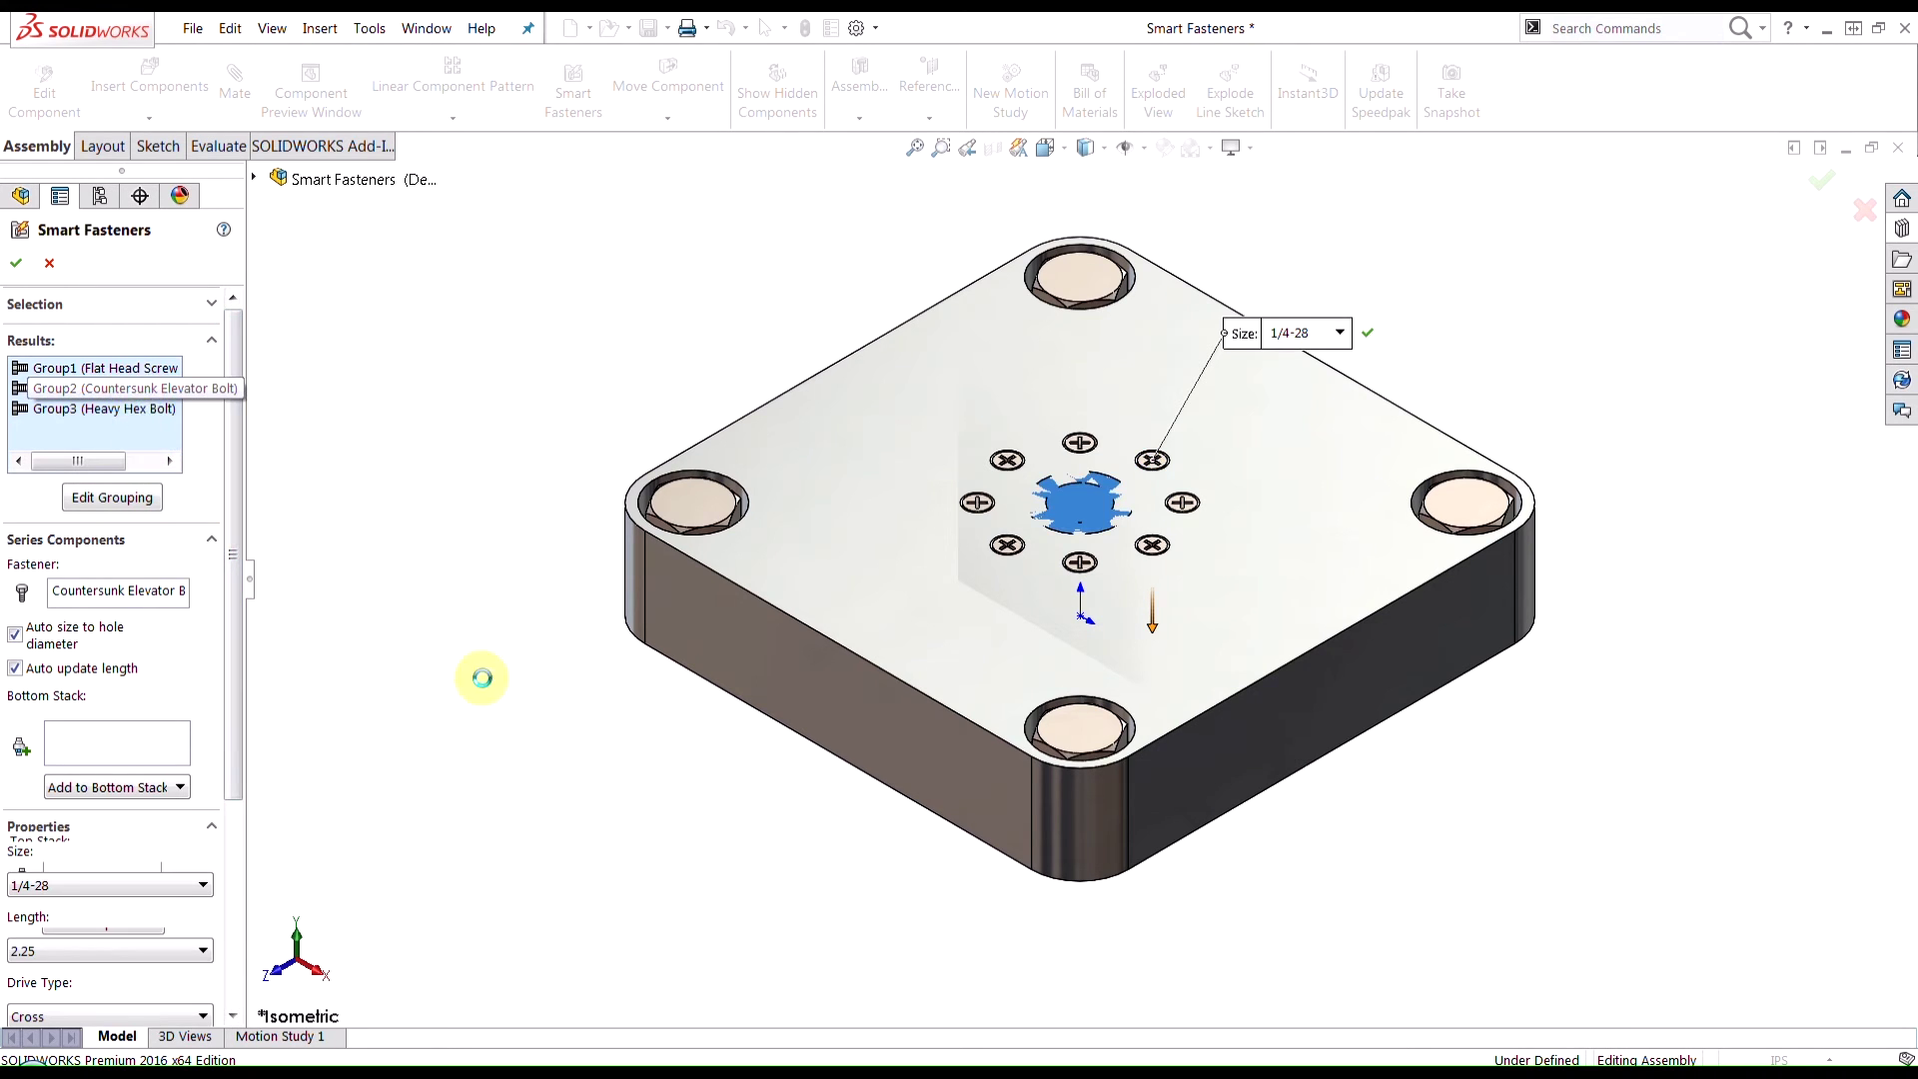
middle_drag(757, 821, 912, 876)
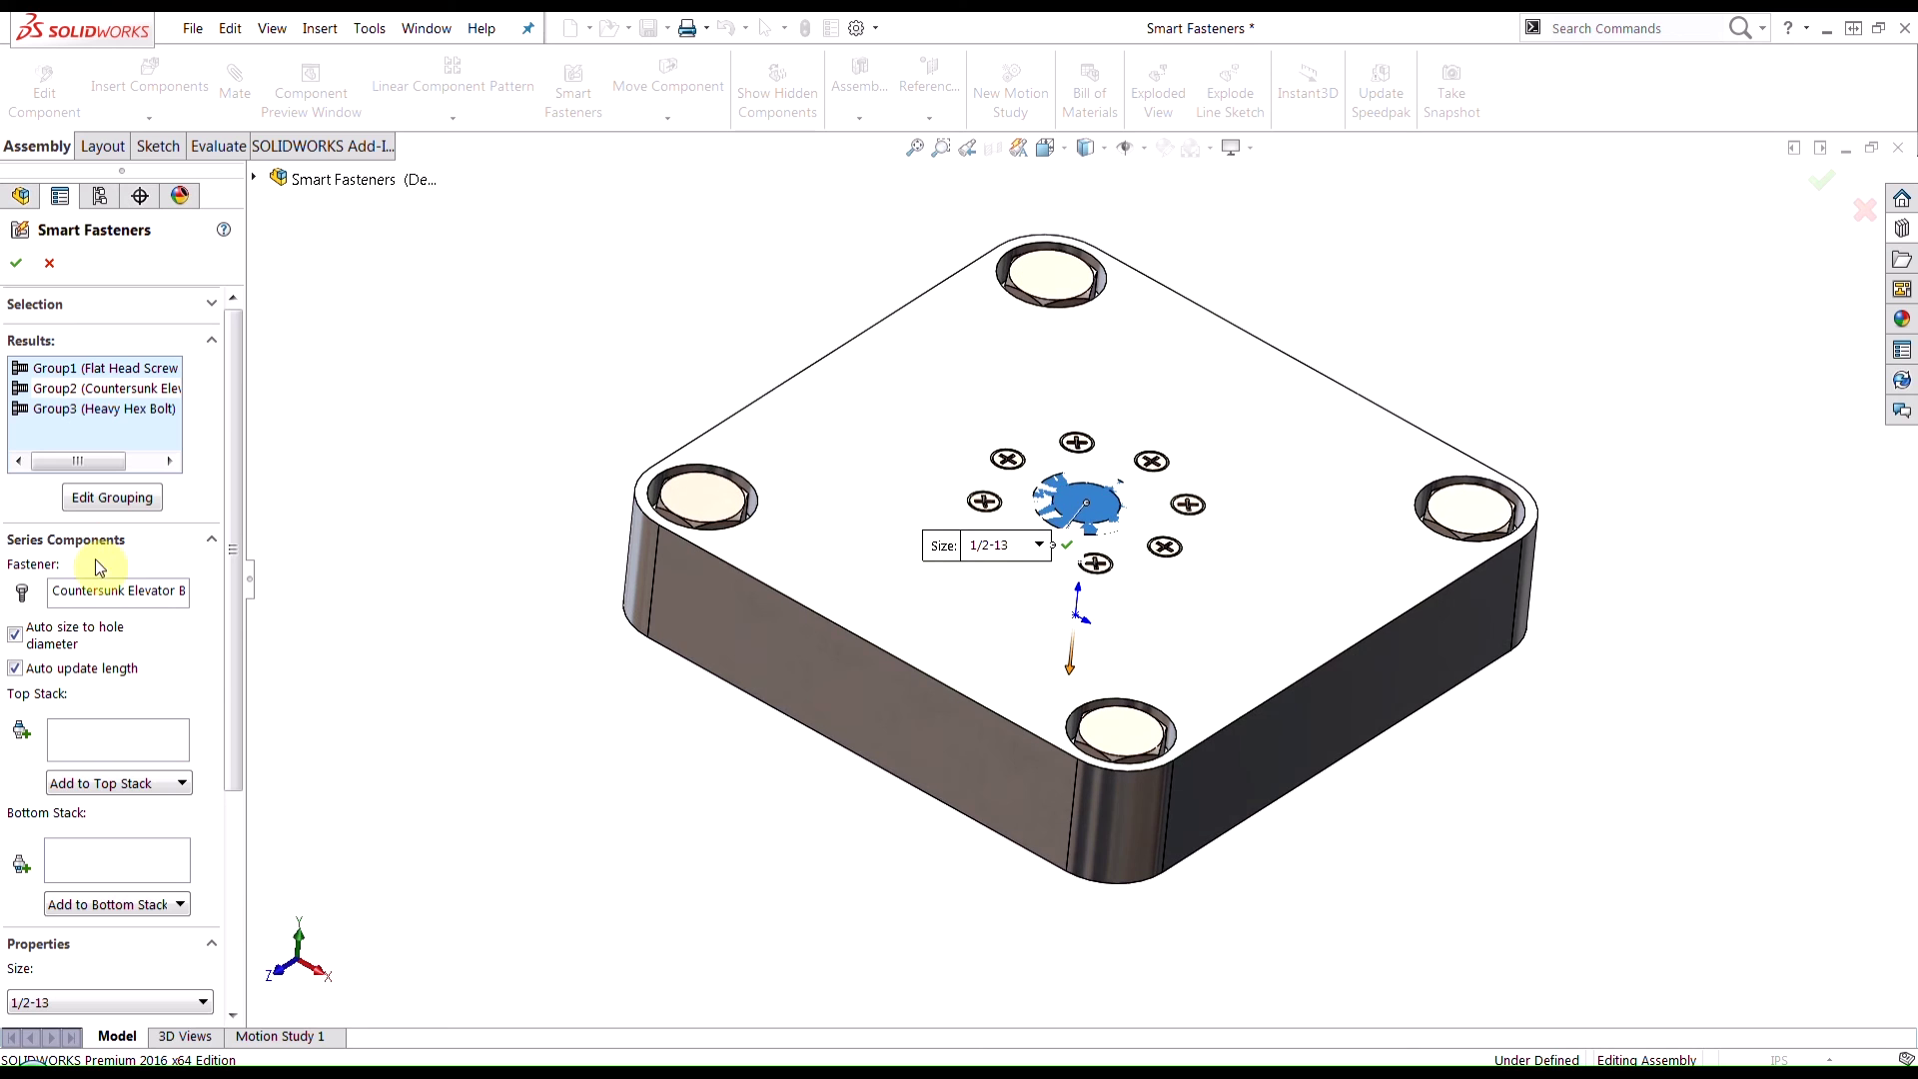
right_click(138, 597)
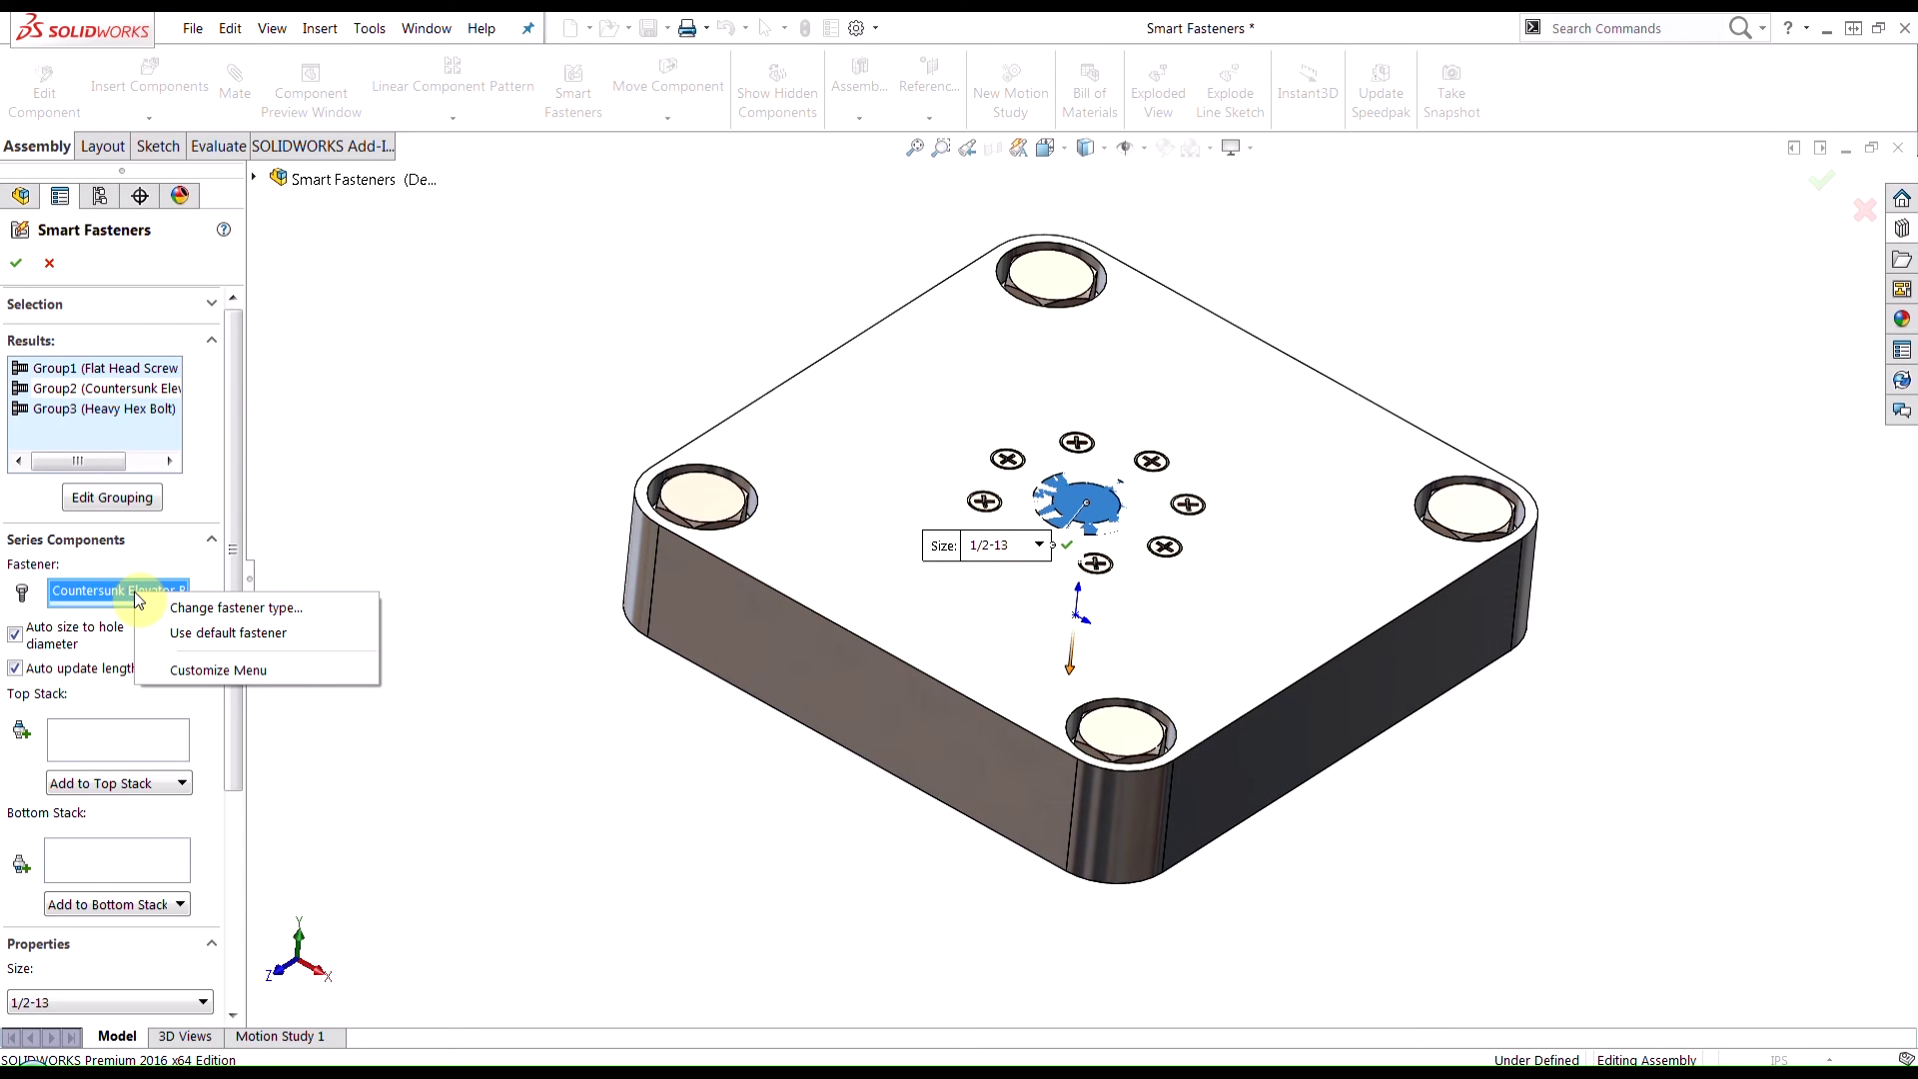
click(204, 610)
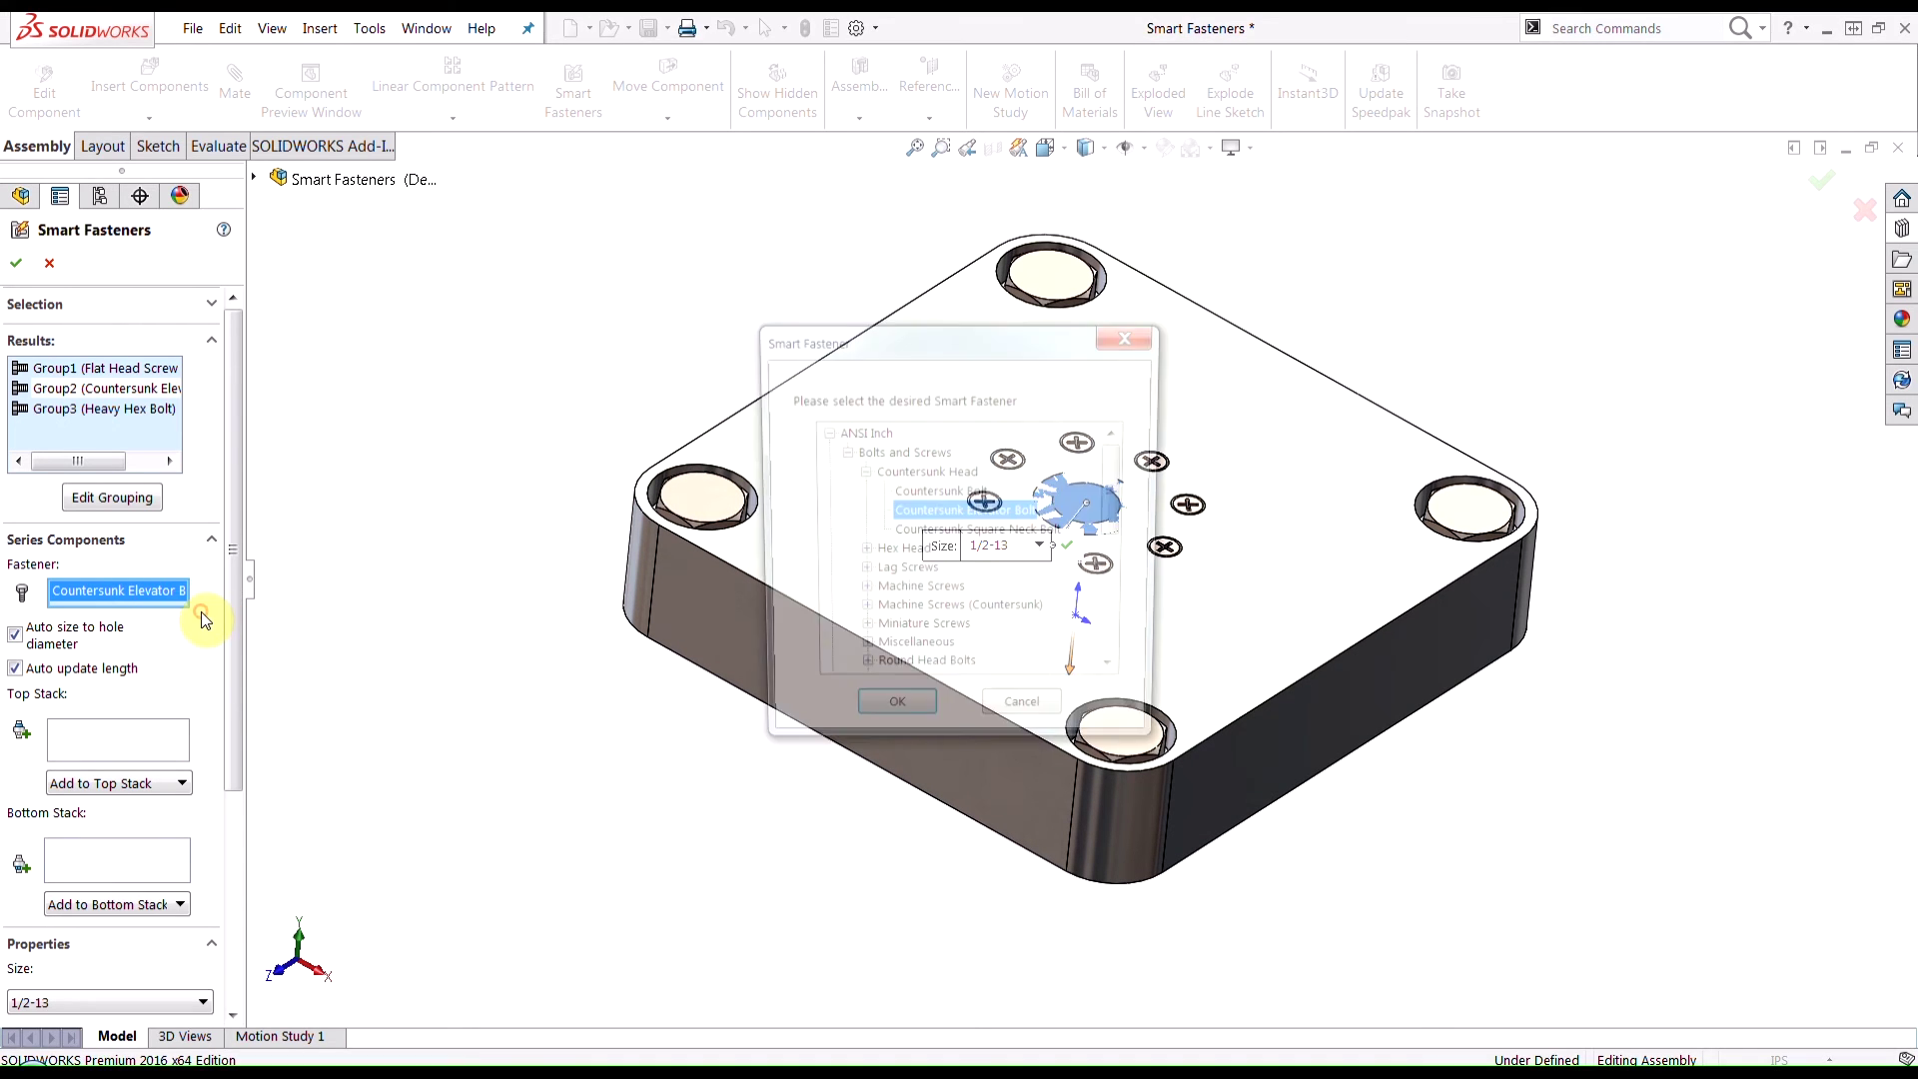
click(860, 552)
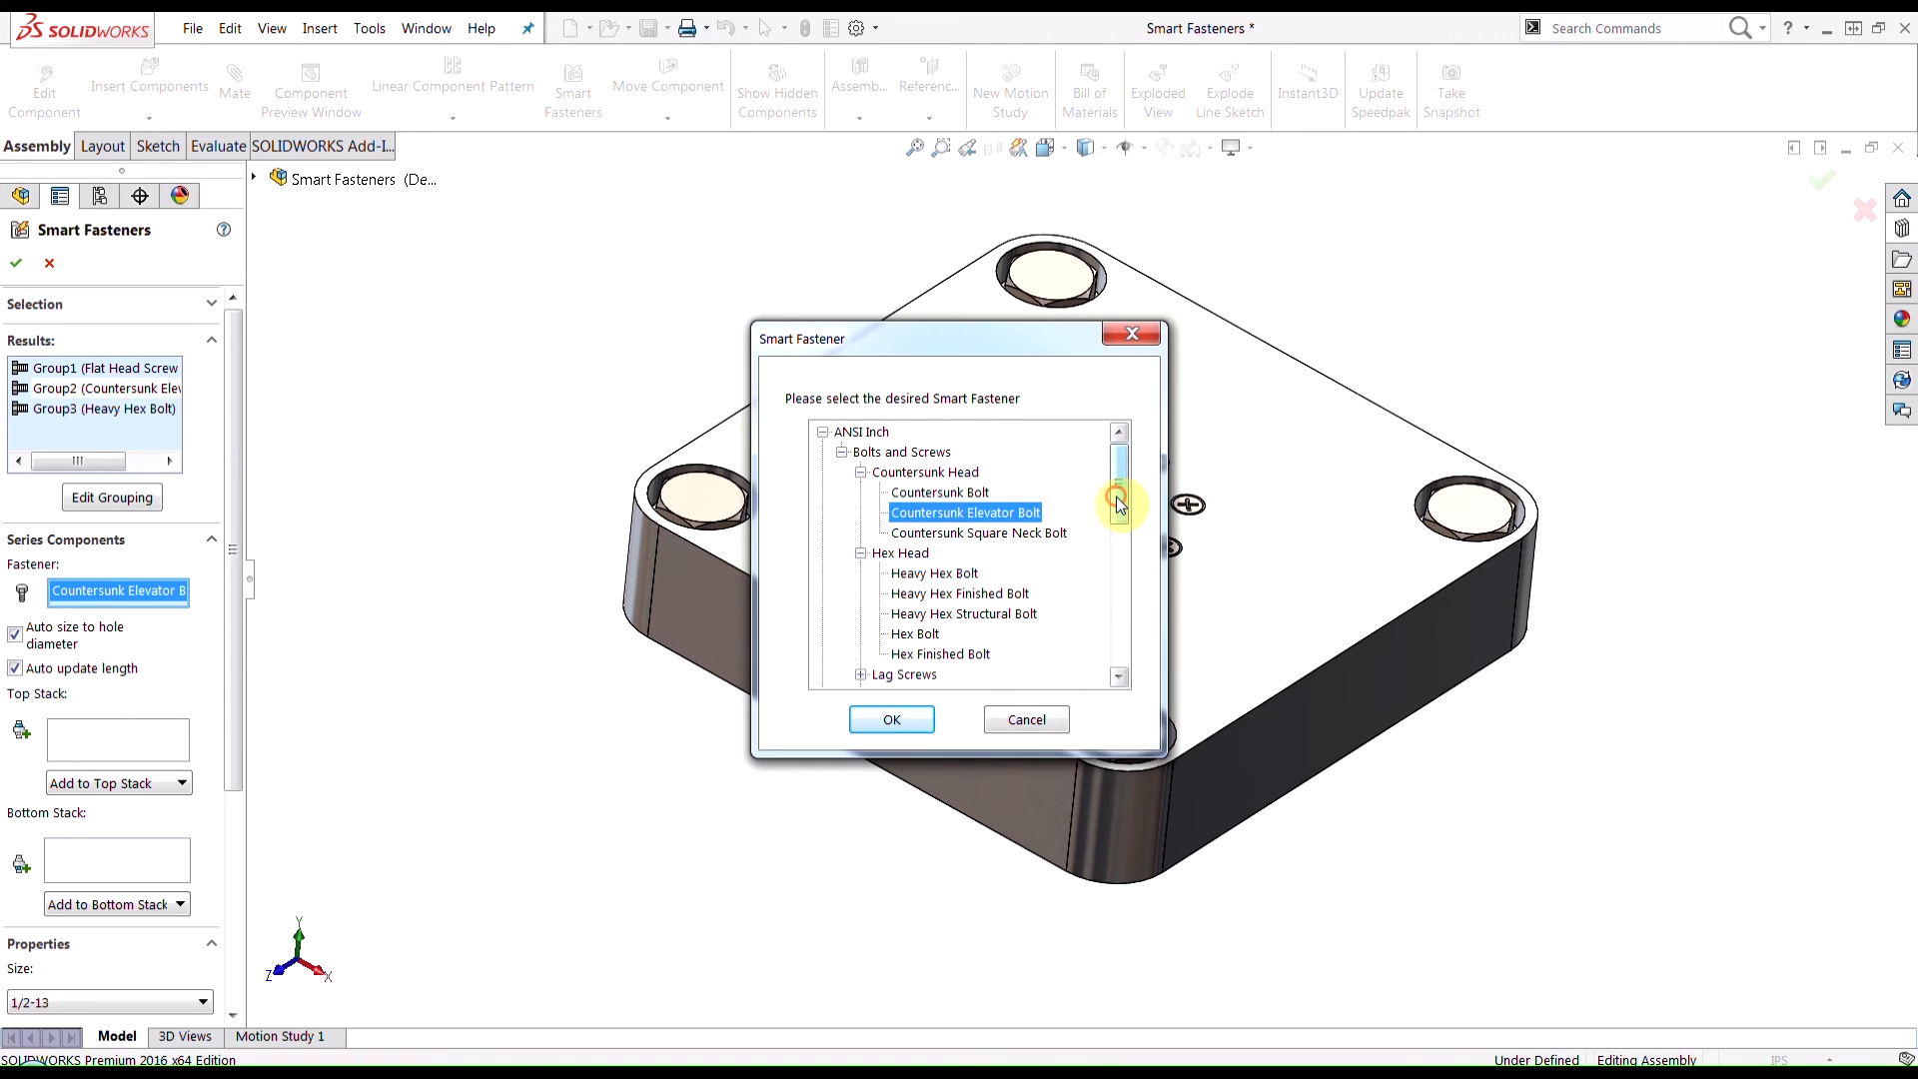
drag(1119, 500, 1114, 480)
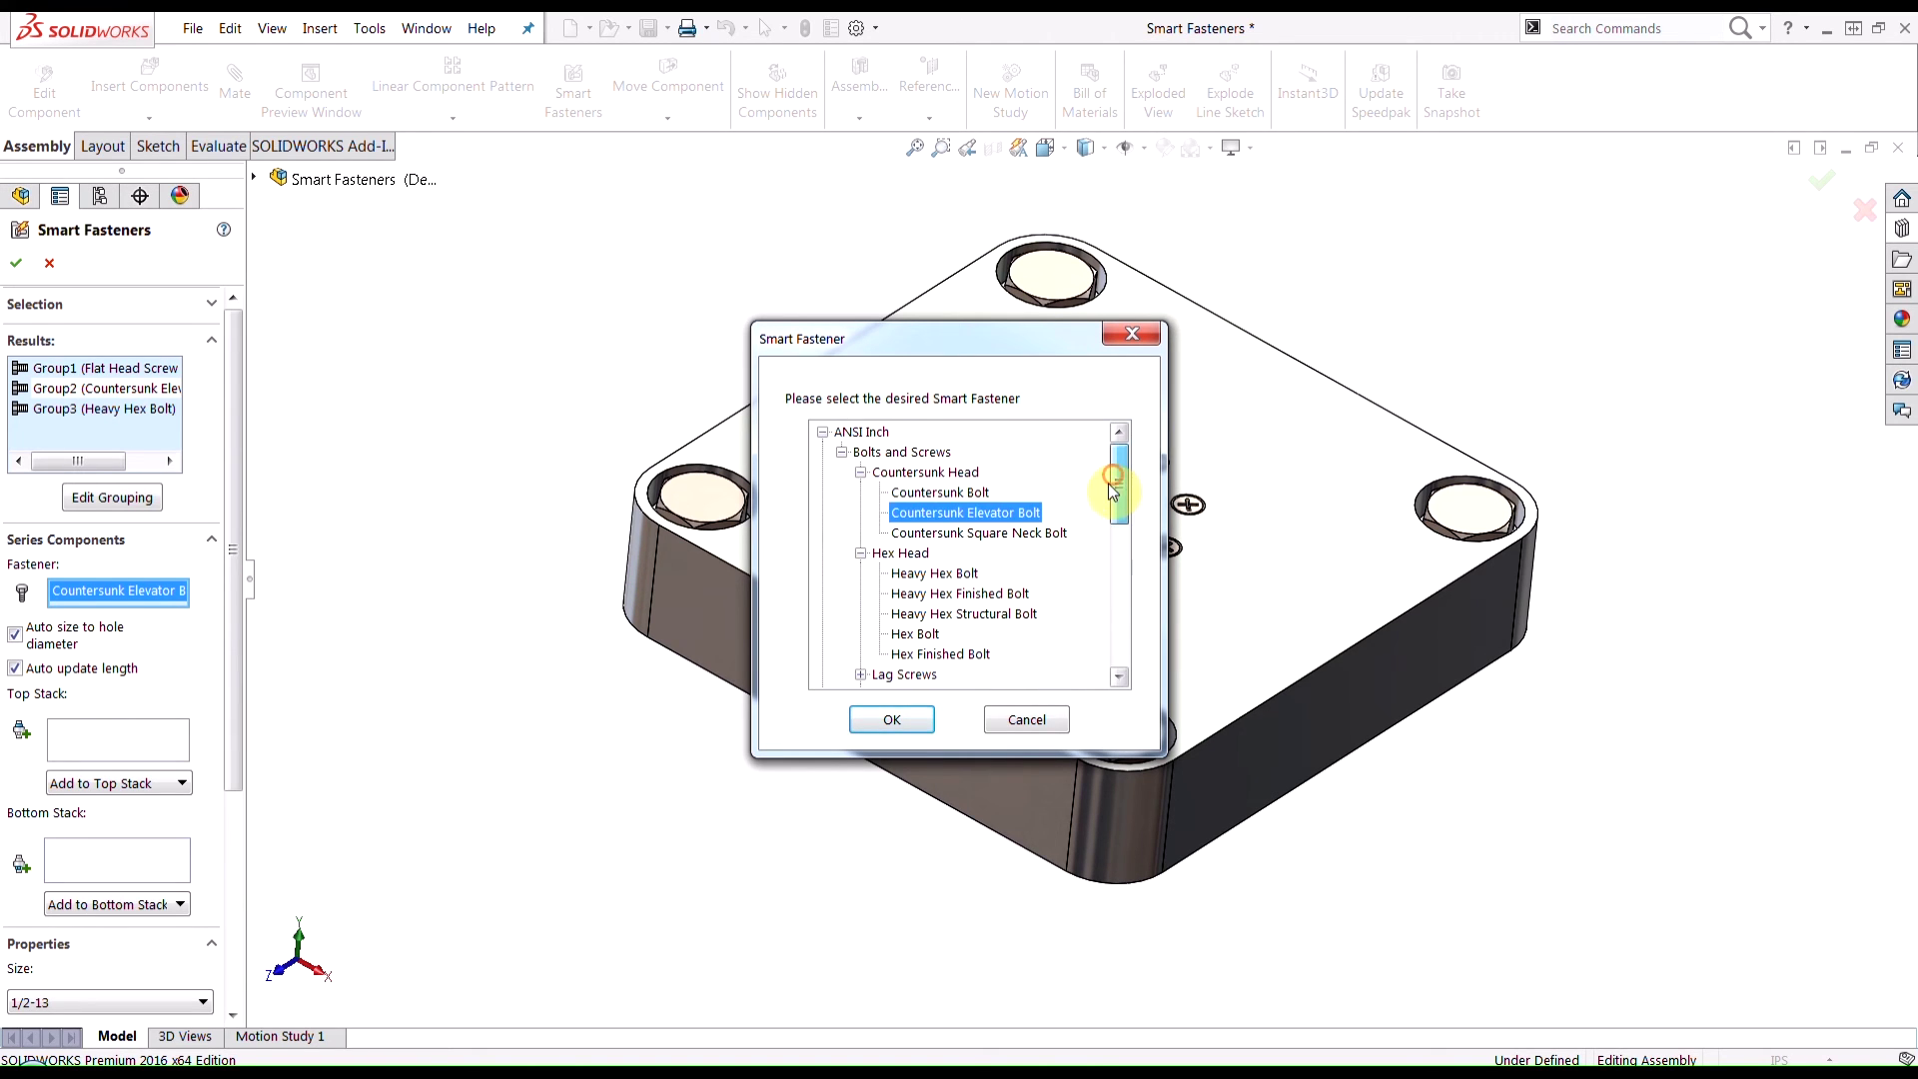
click(955, 575)
click(892, 719)
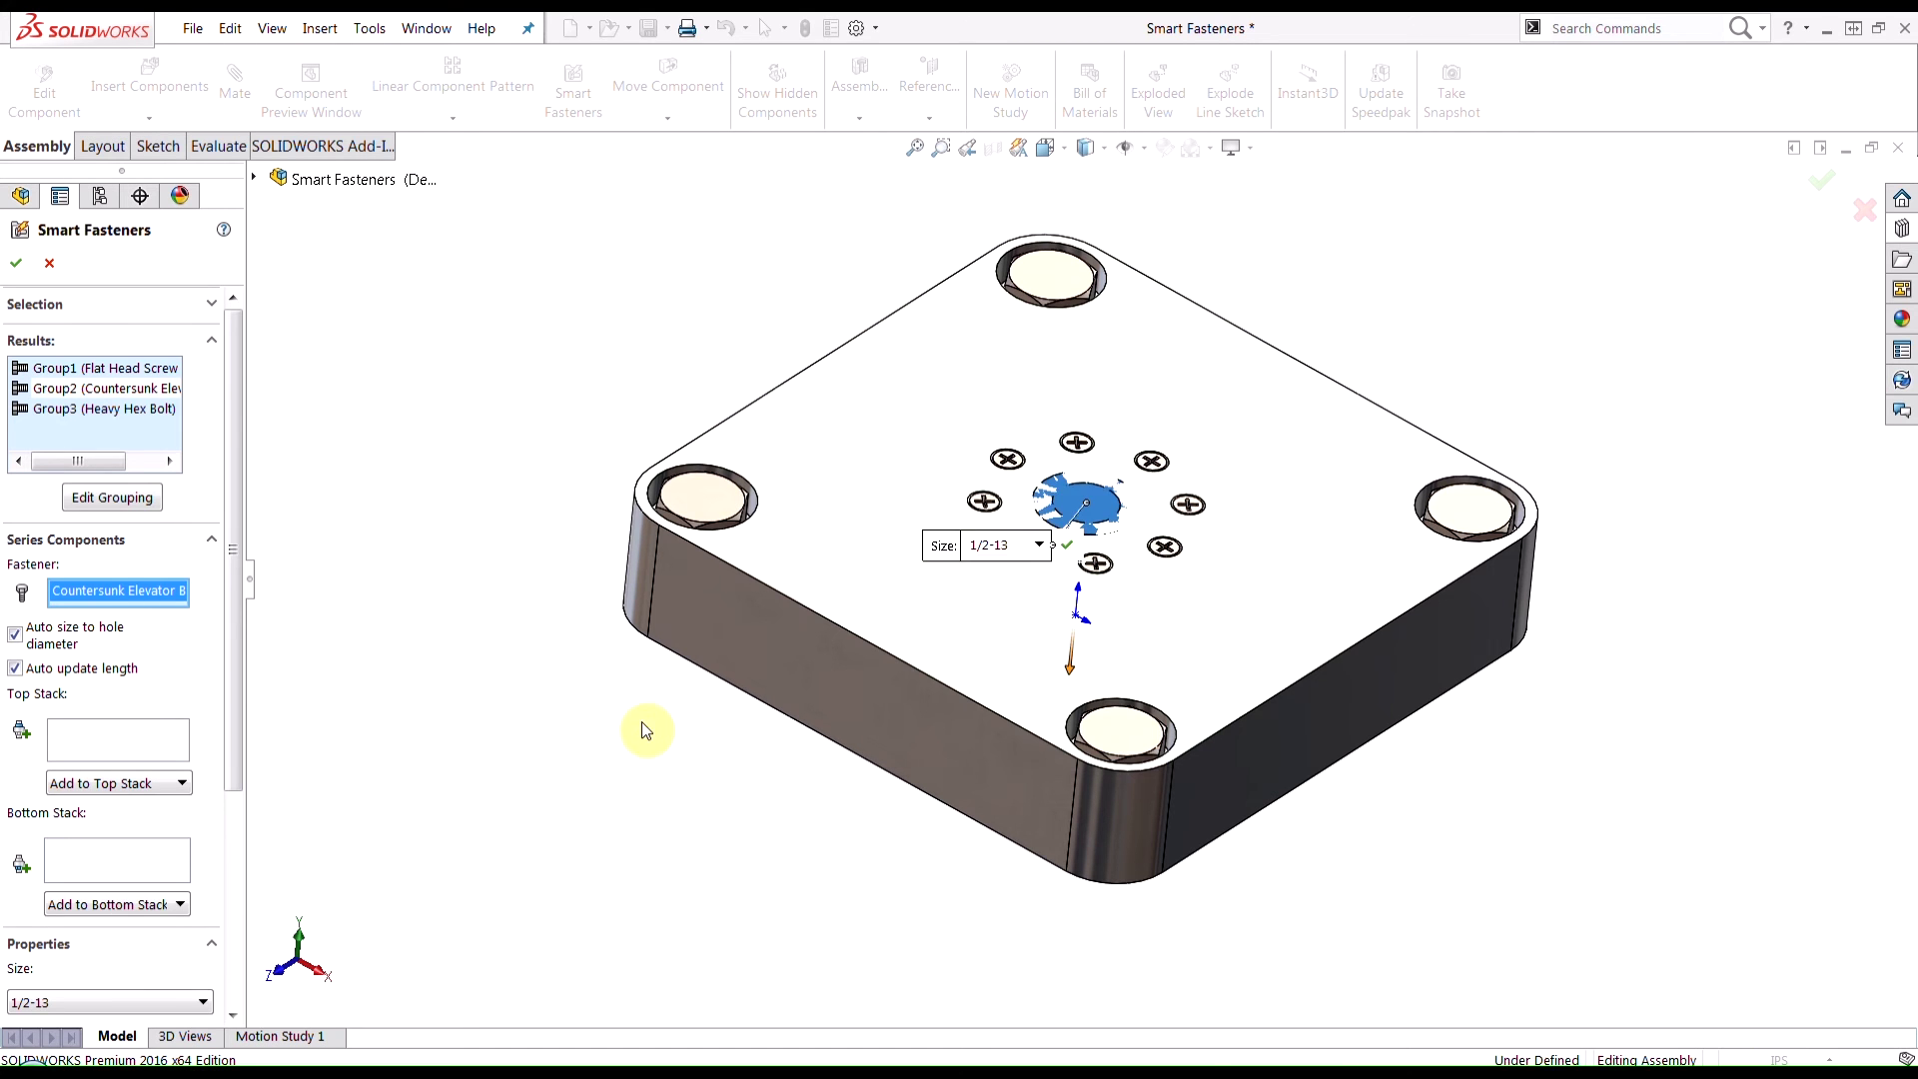
middle_drag(929, 896, 1046, 739)
middle_drag(937, 642, 926, 744)
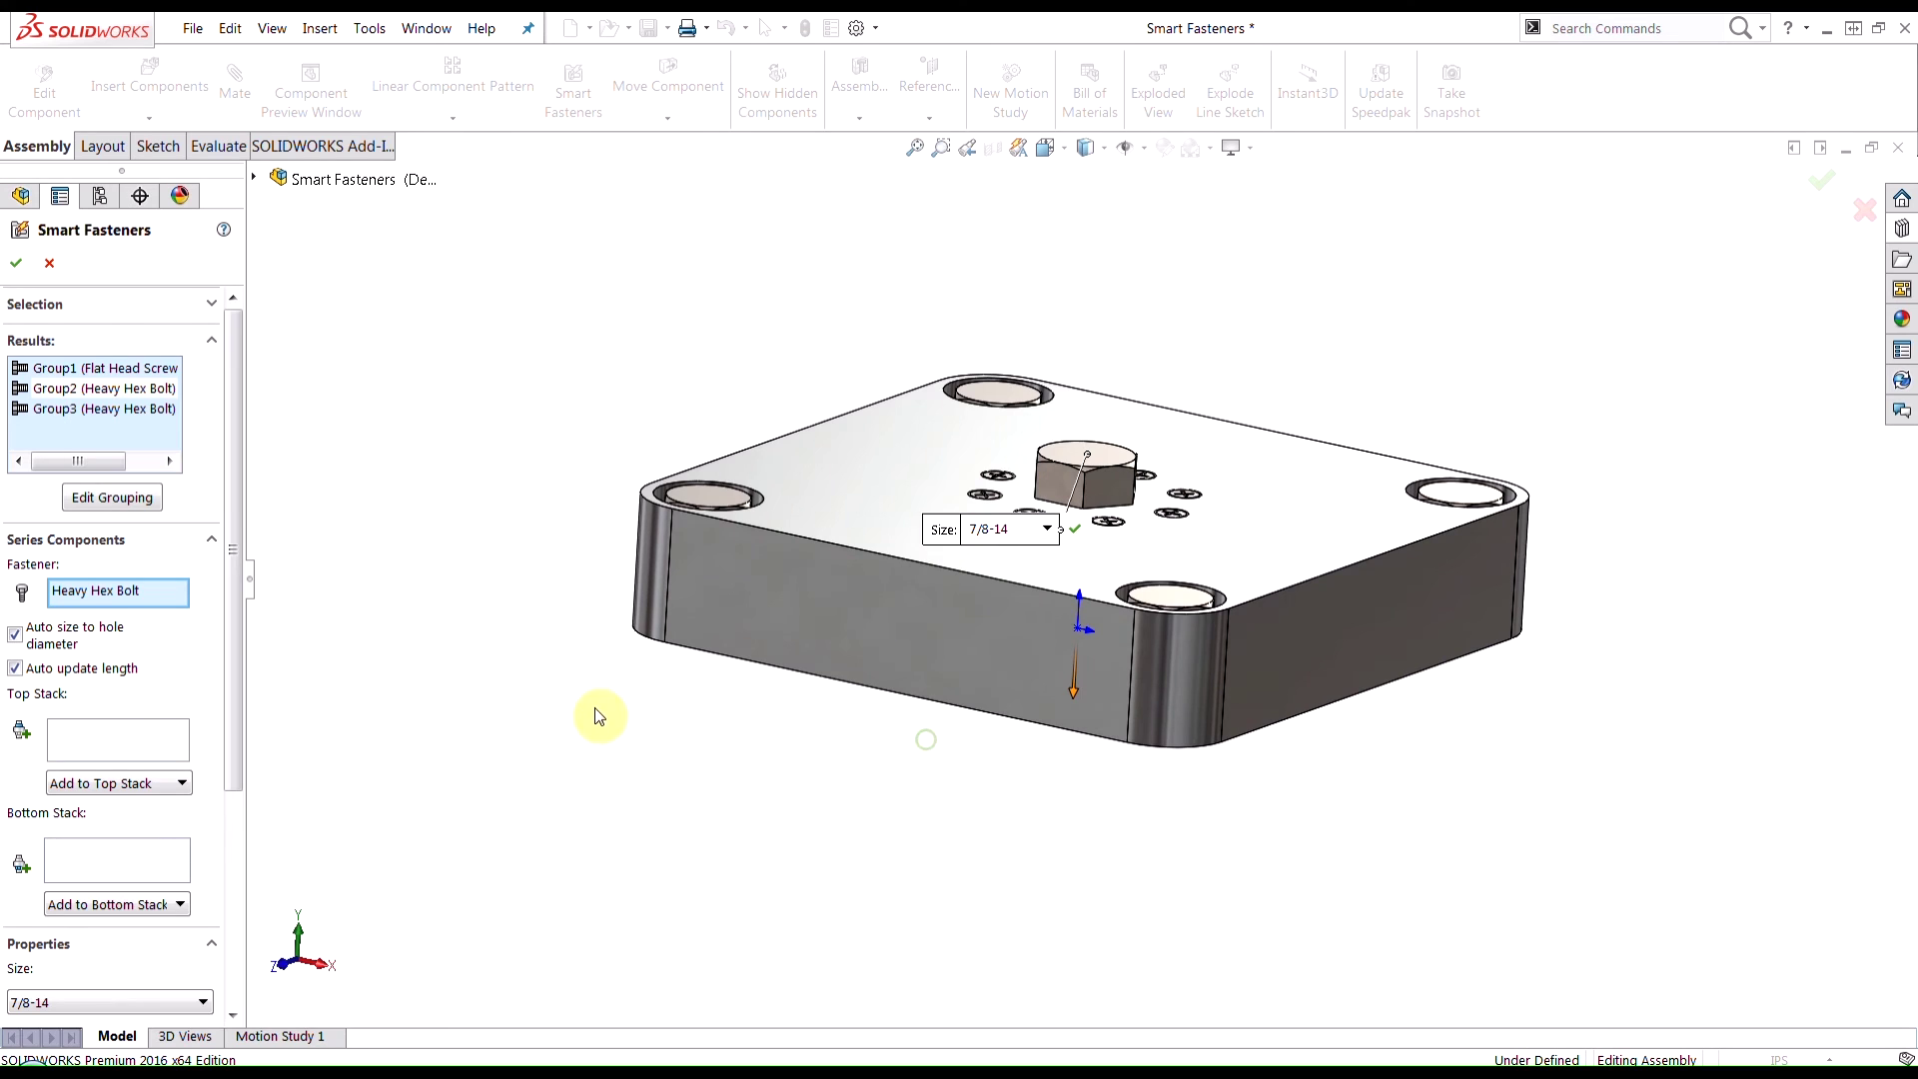
Step: Add a Narrow Flat Washer Type B to the bottom stack of the four corner heavy hex bolts in Group3
click(95, 407)
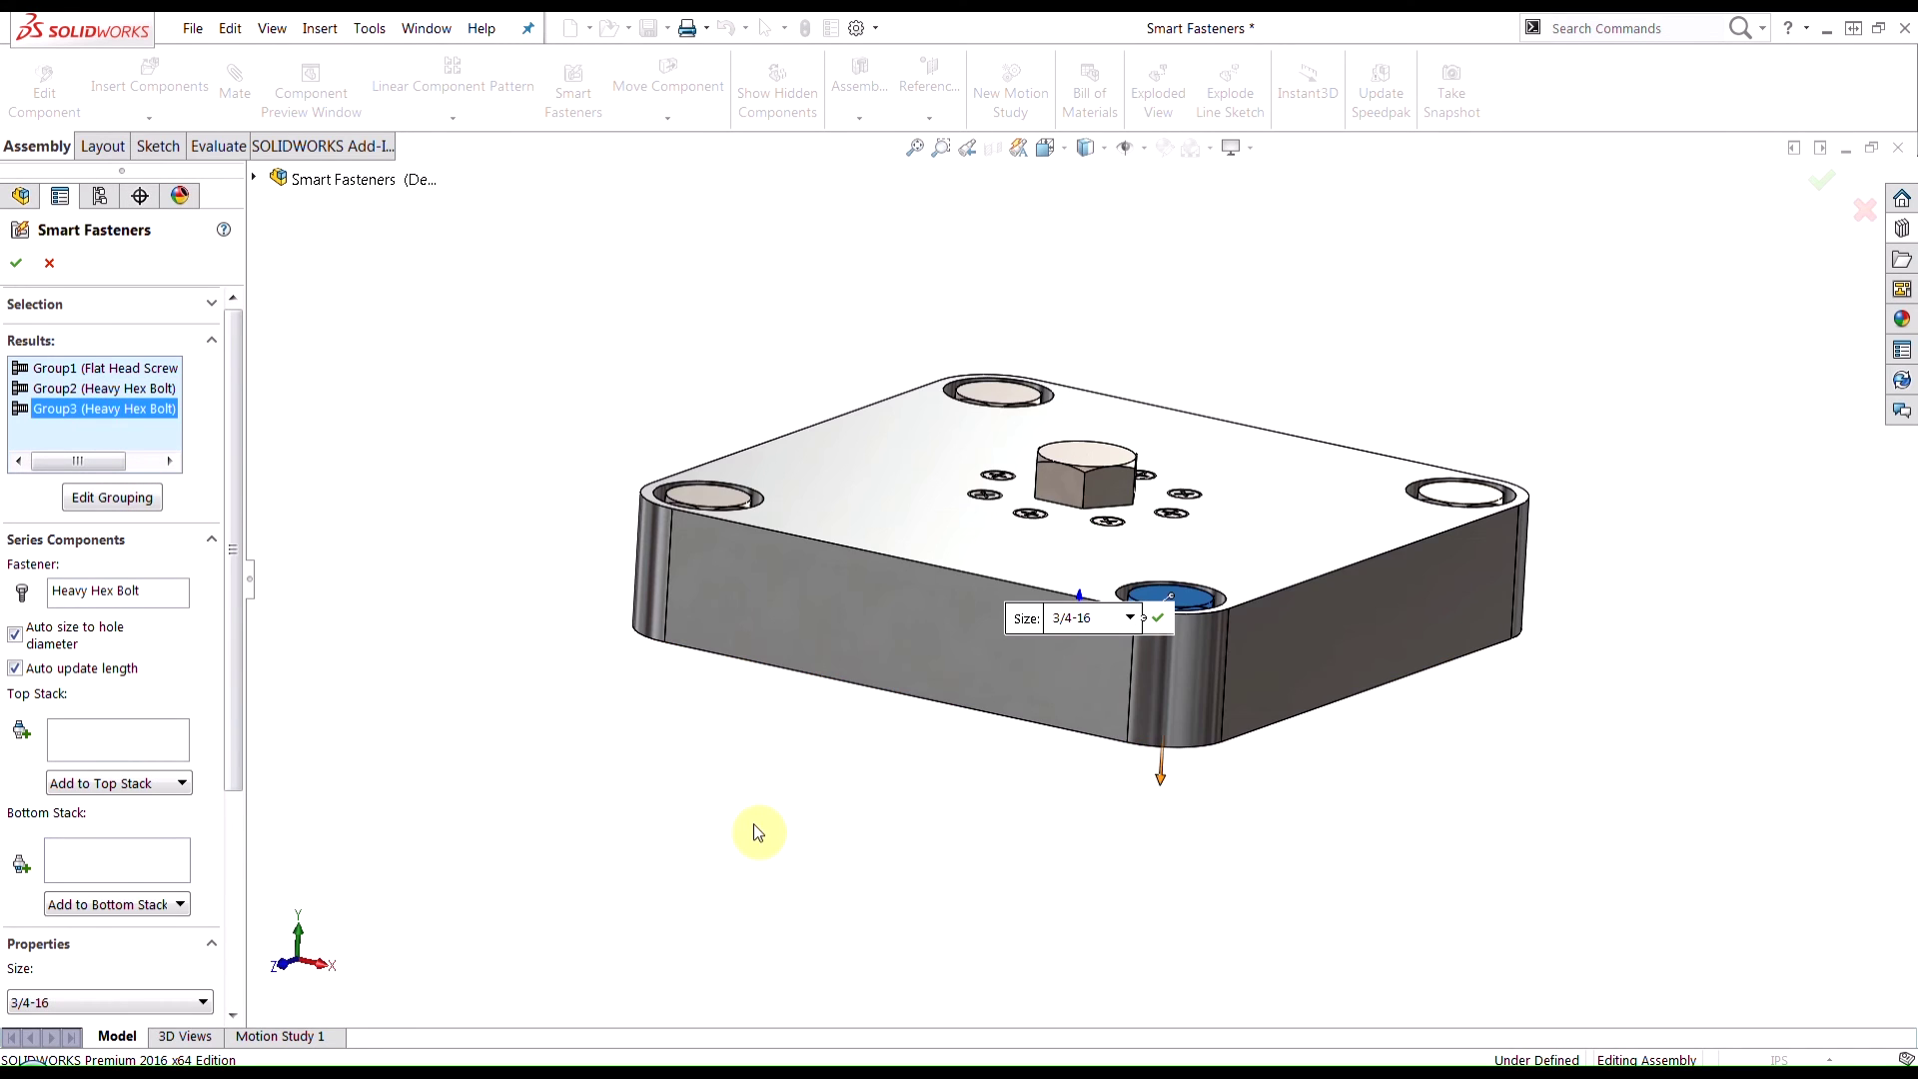
middle_drag(1215, 882, 1213, 755)
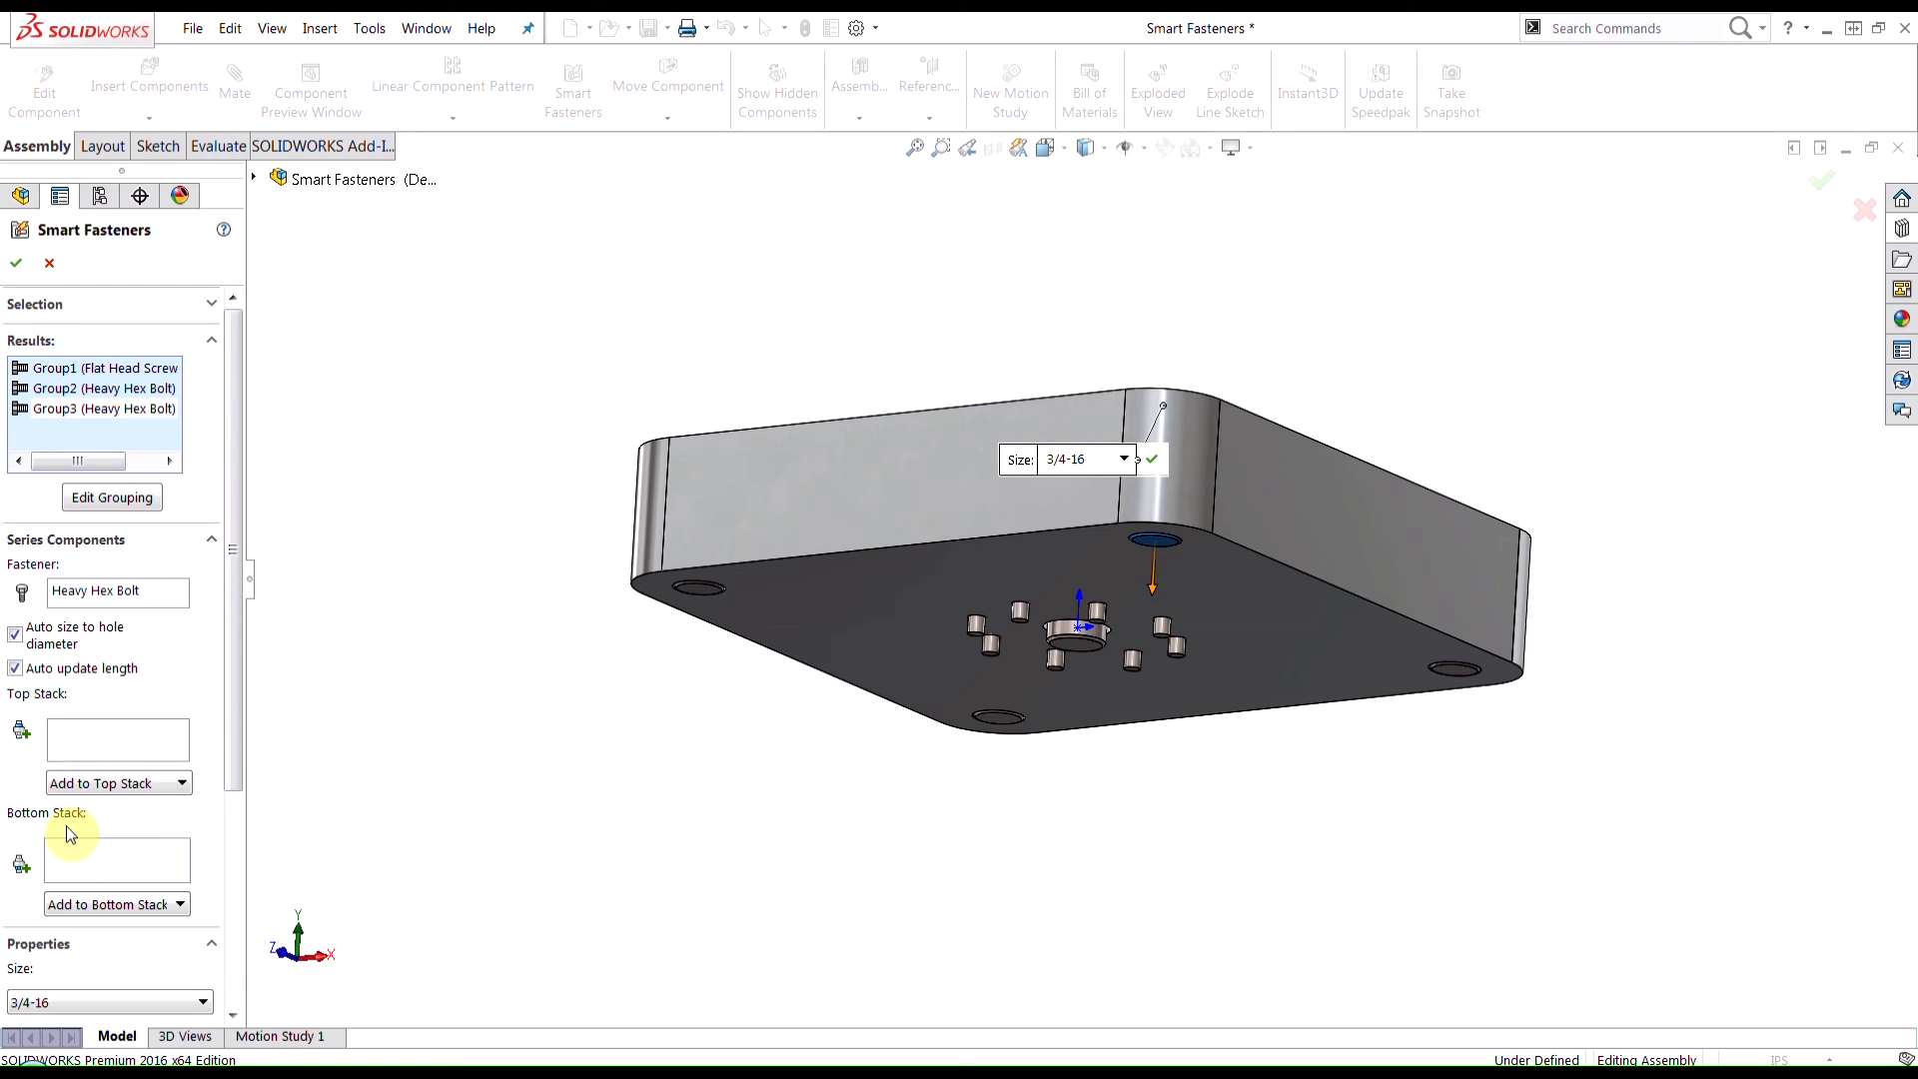
click(137, 909)
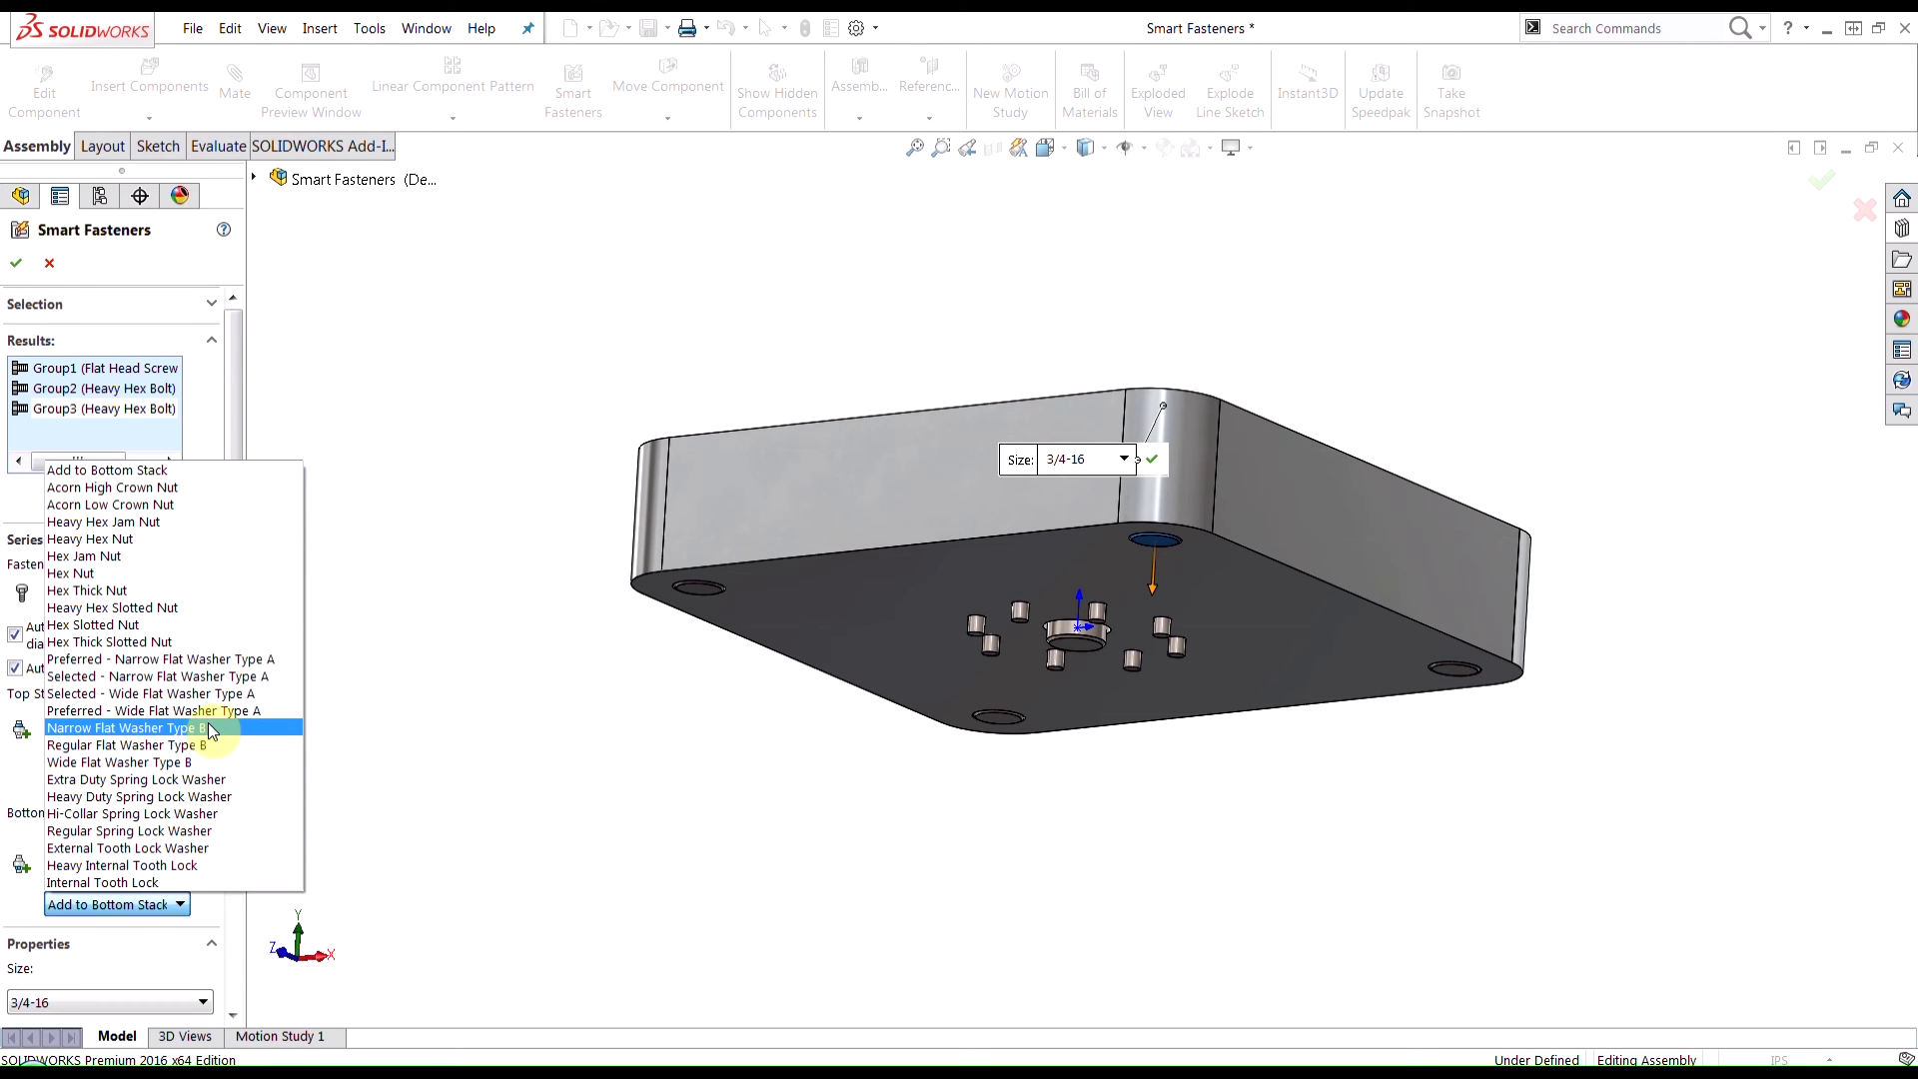
click(208, 727)
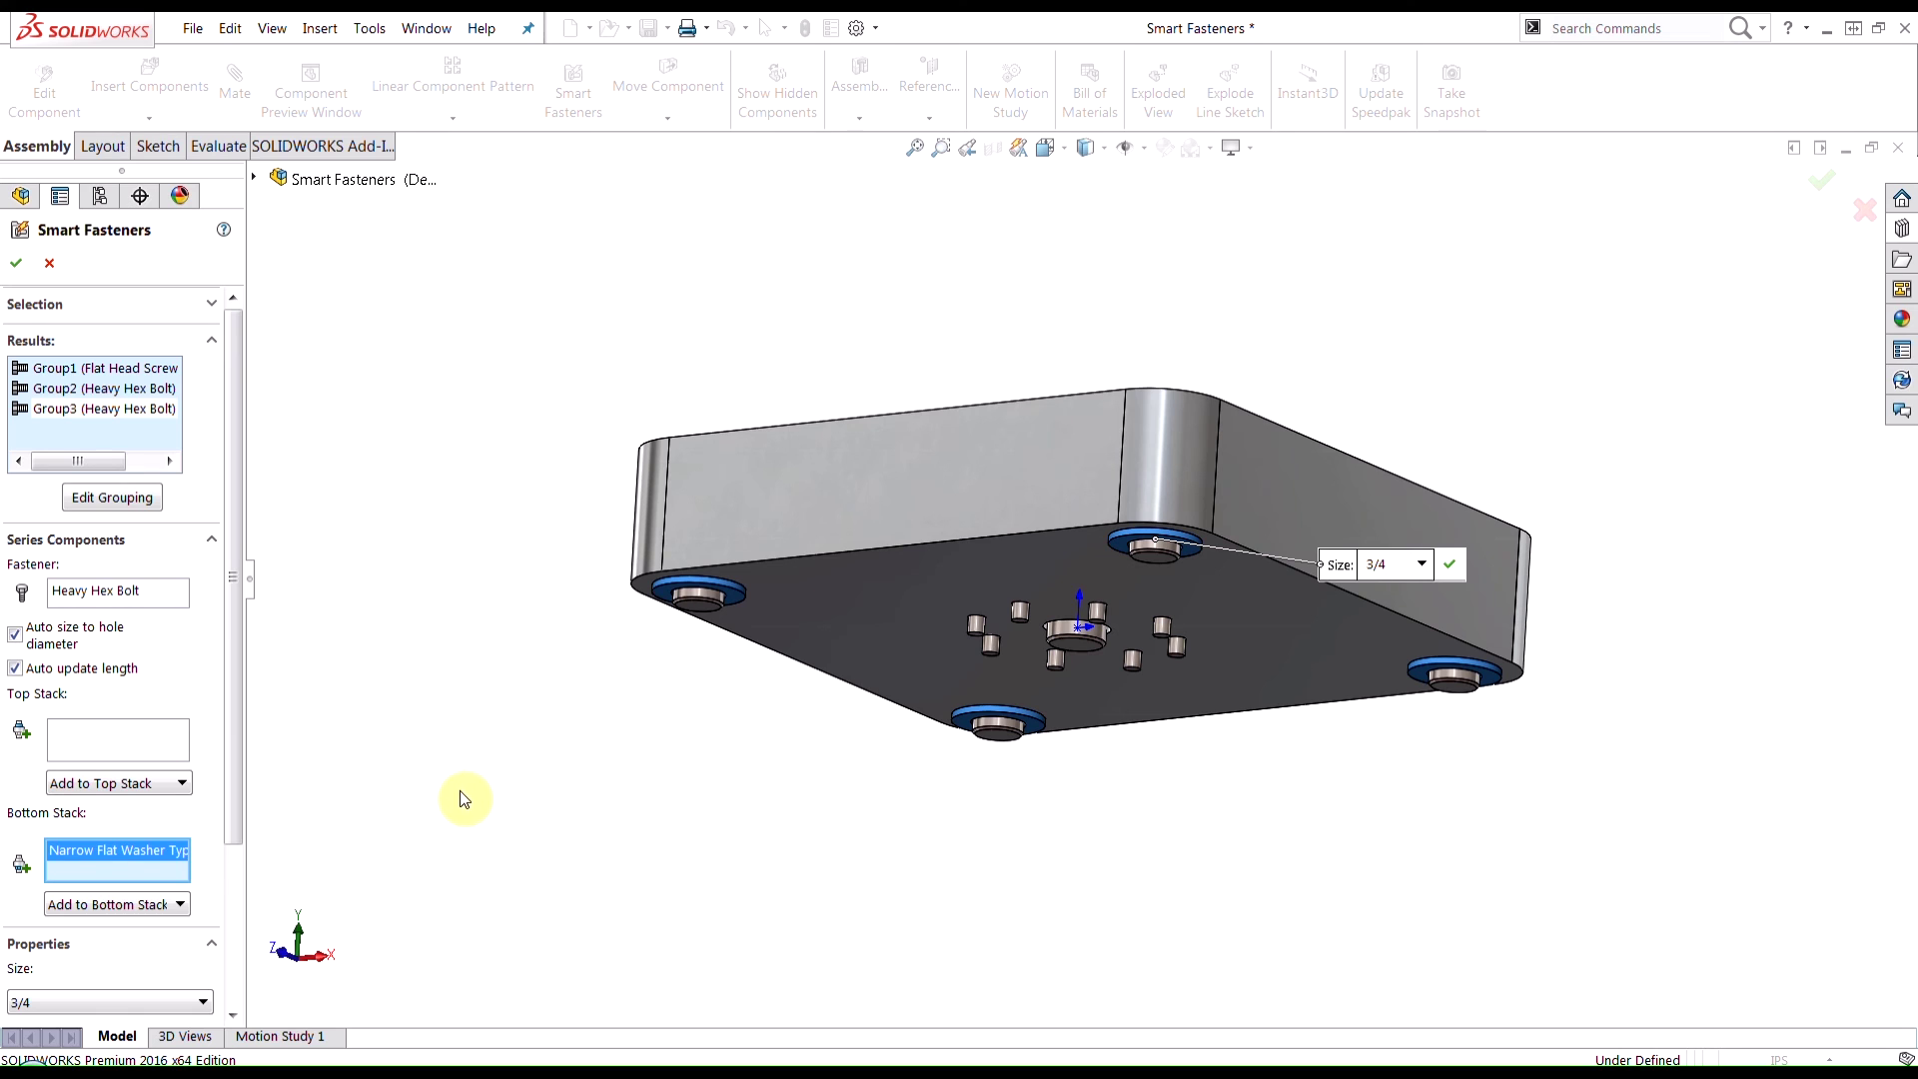
Step: Add a Hex Nut beneath the washers in the corner bolts' bottom stack and accept the Smart Fasteners
click(181, 904)
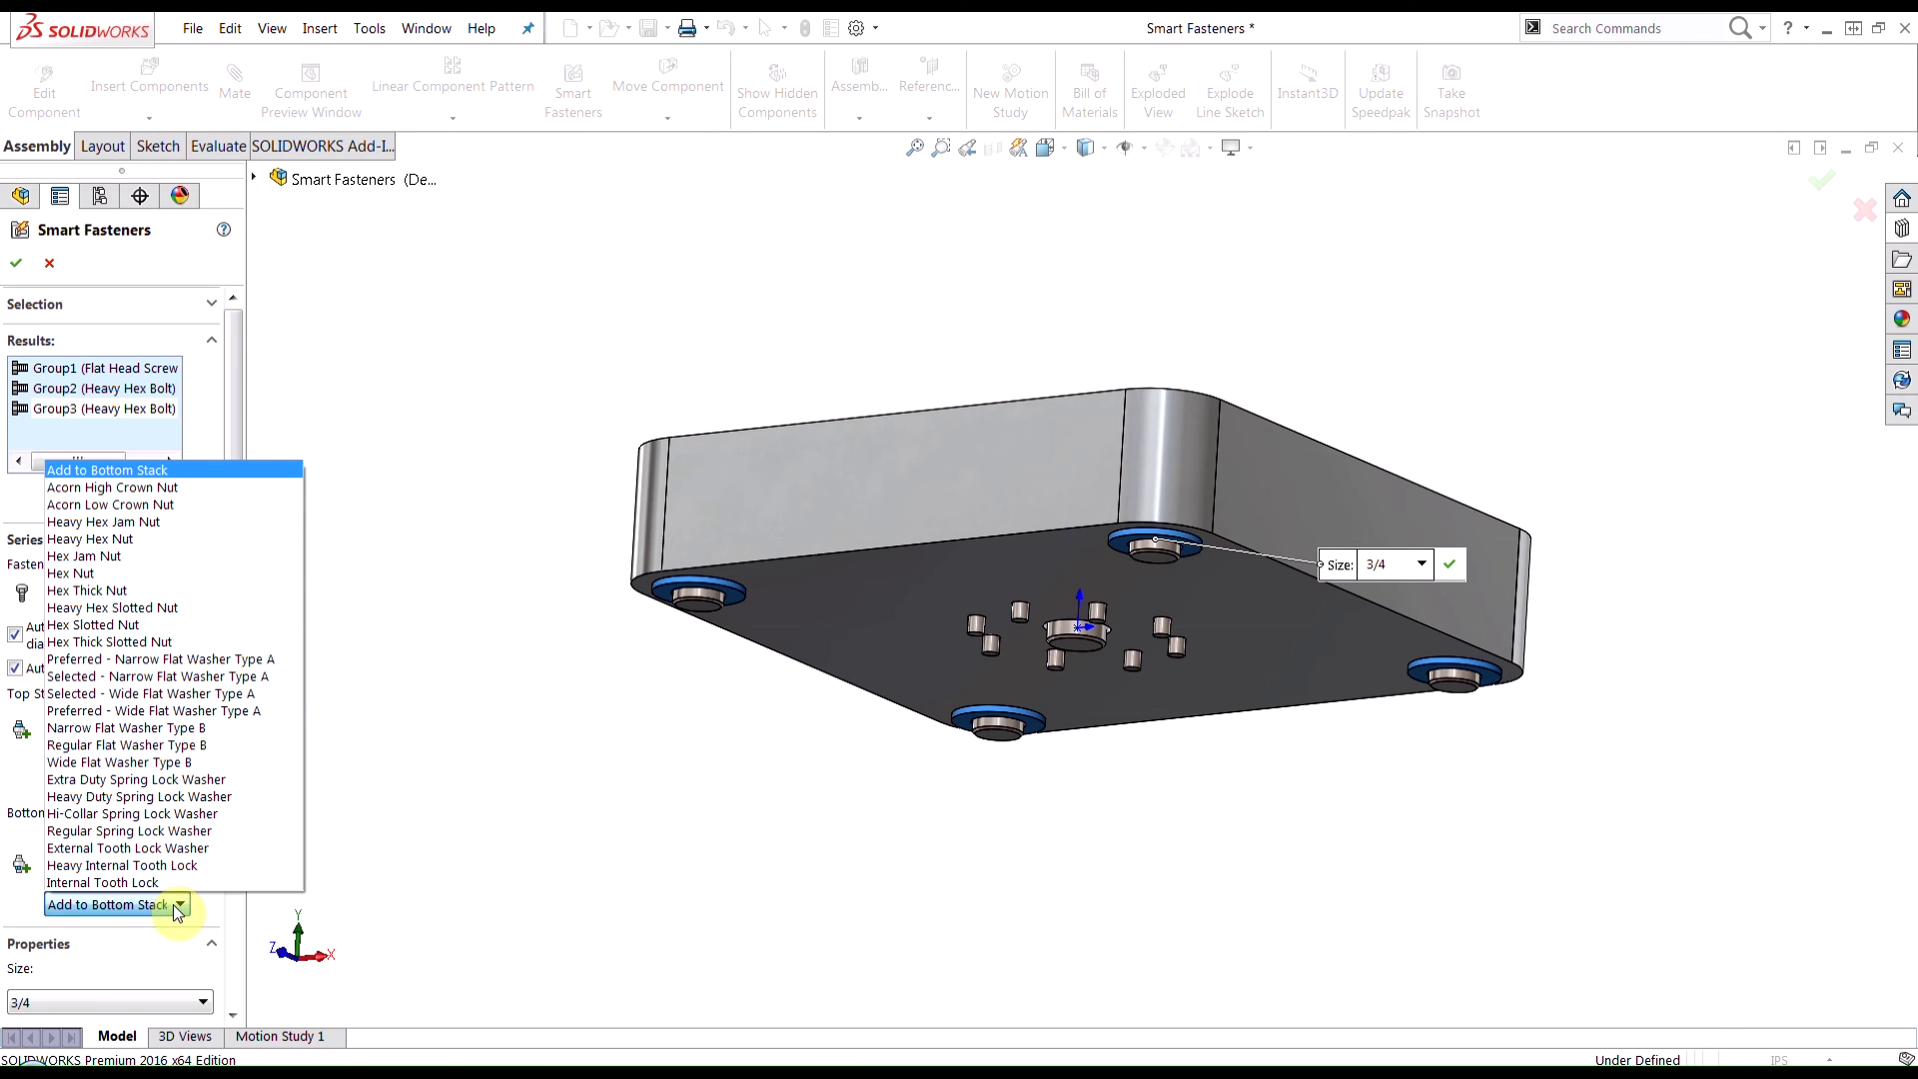
click(152, 575)
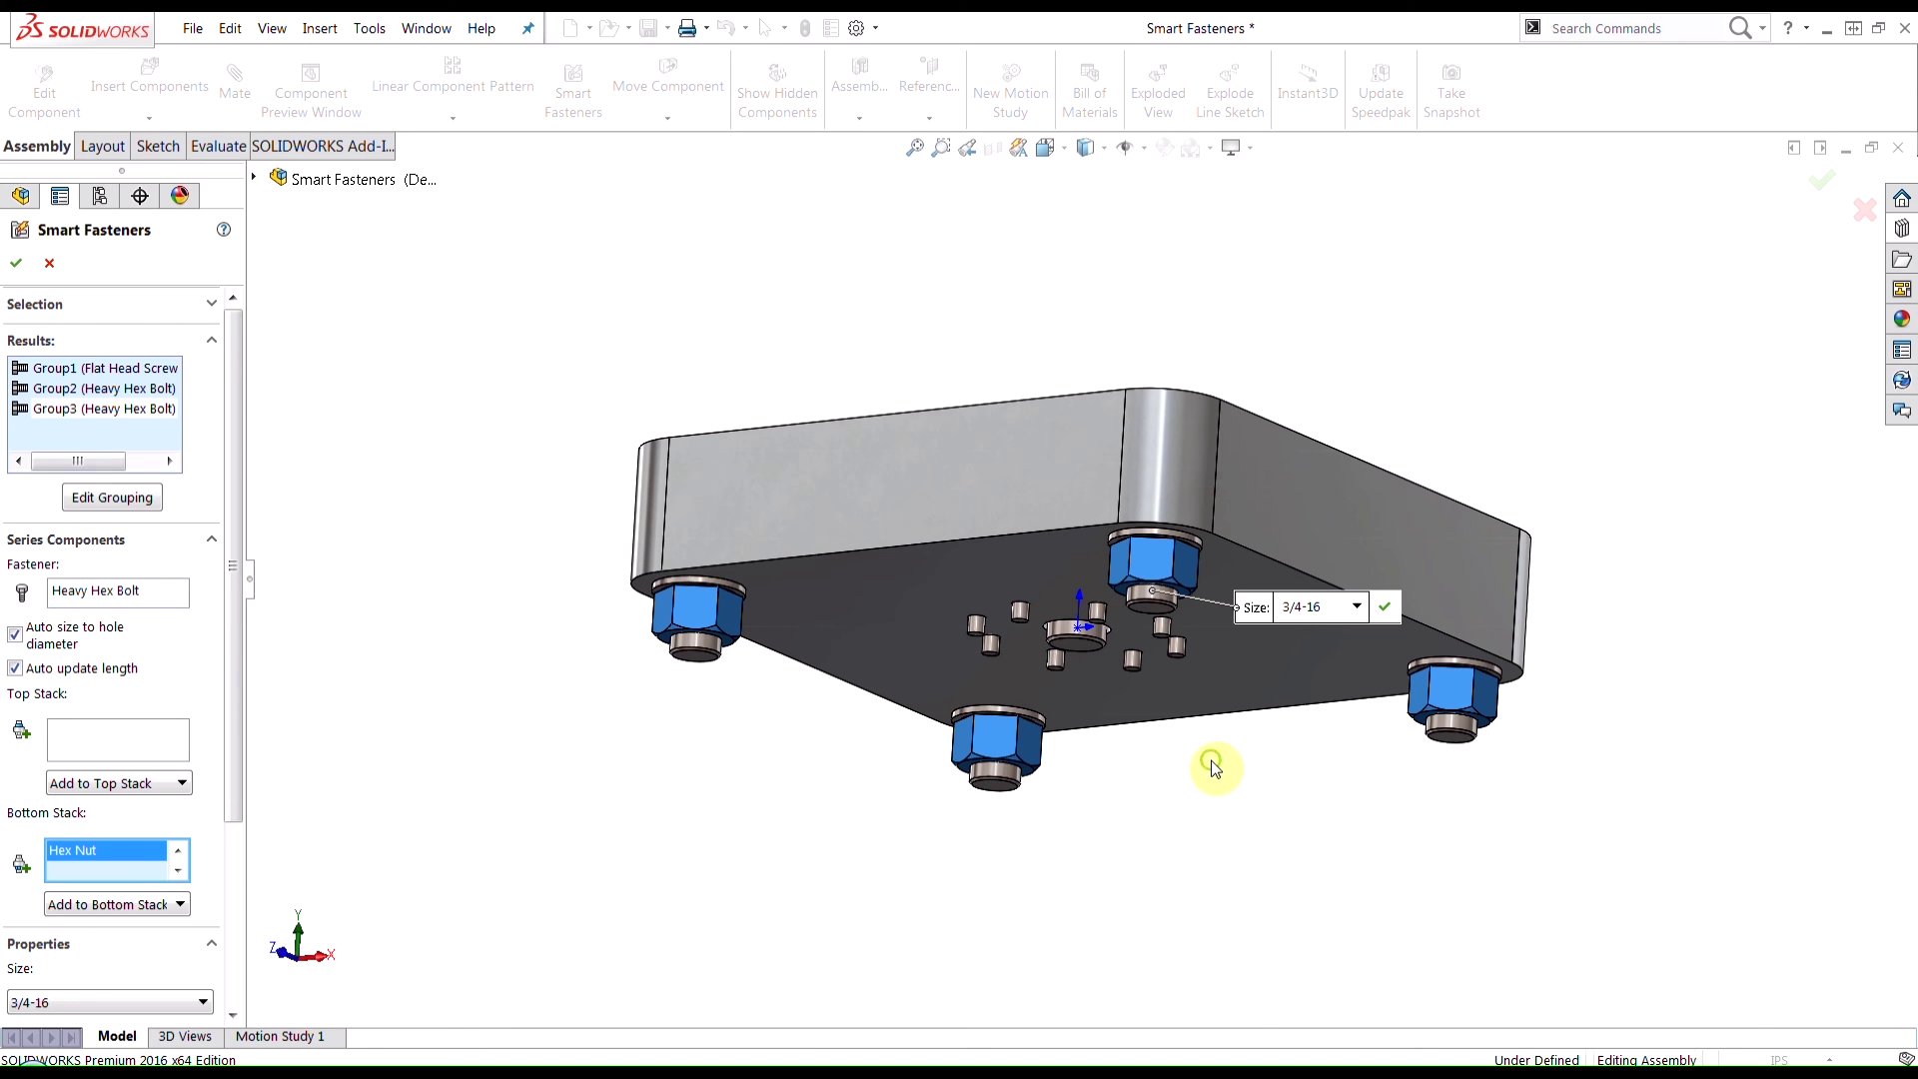
middle_drag(1212, 774, 1109, 911)
click(17, 266)
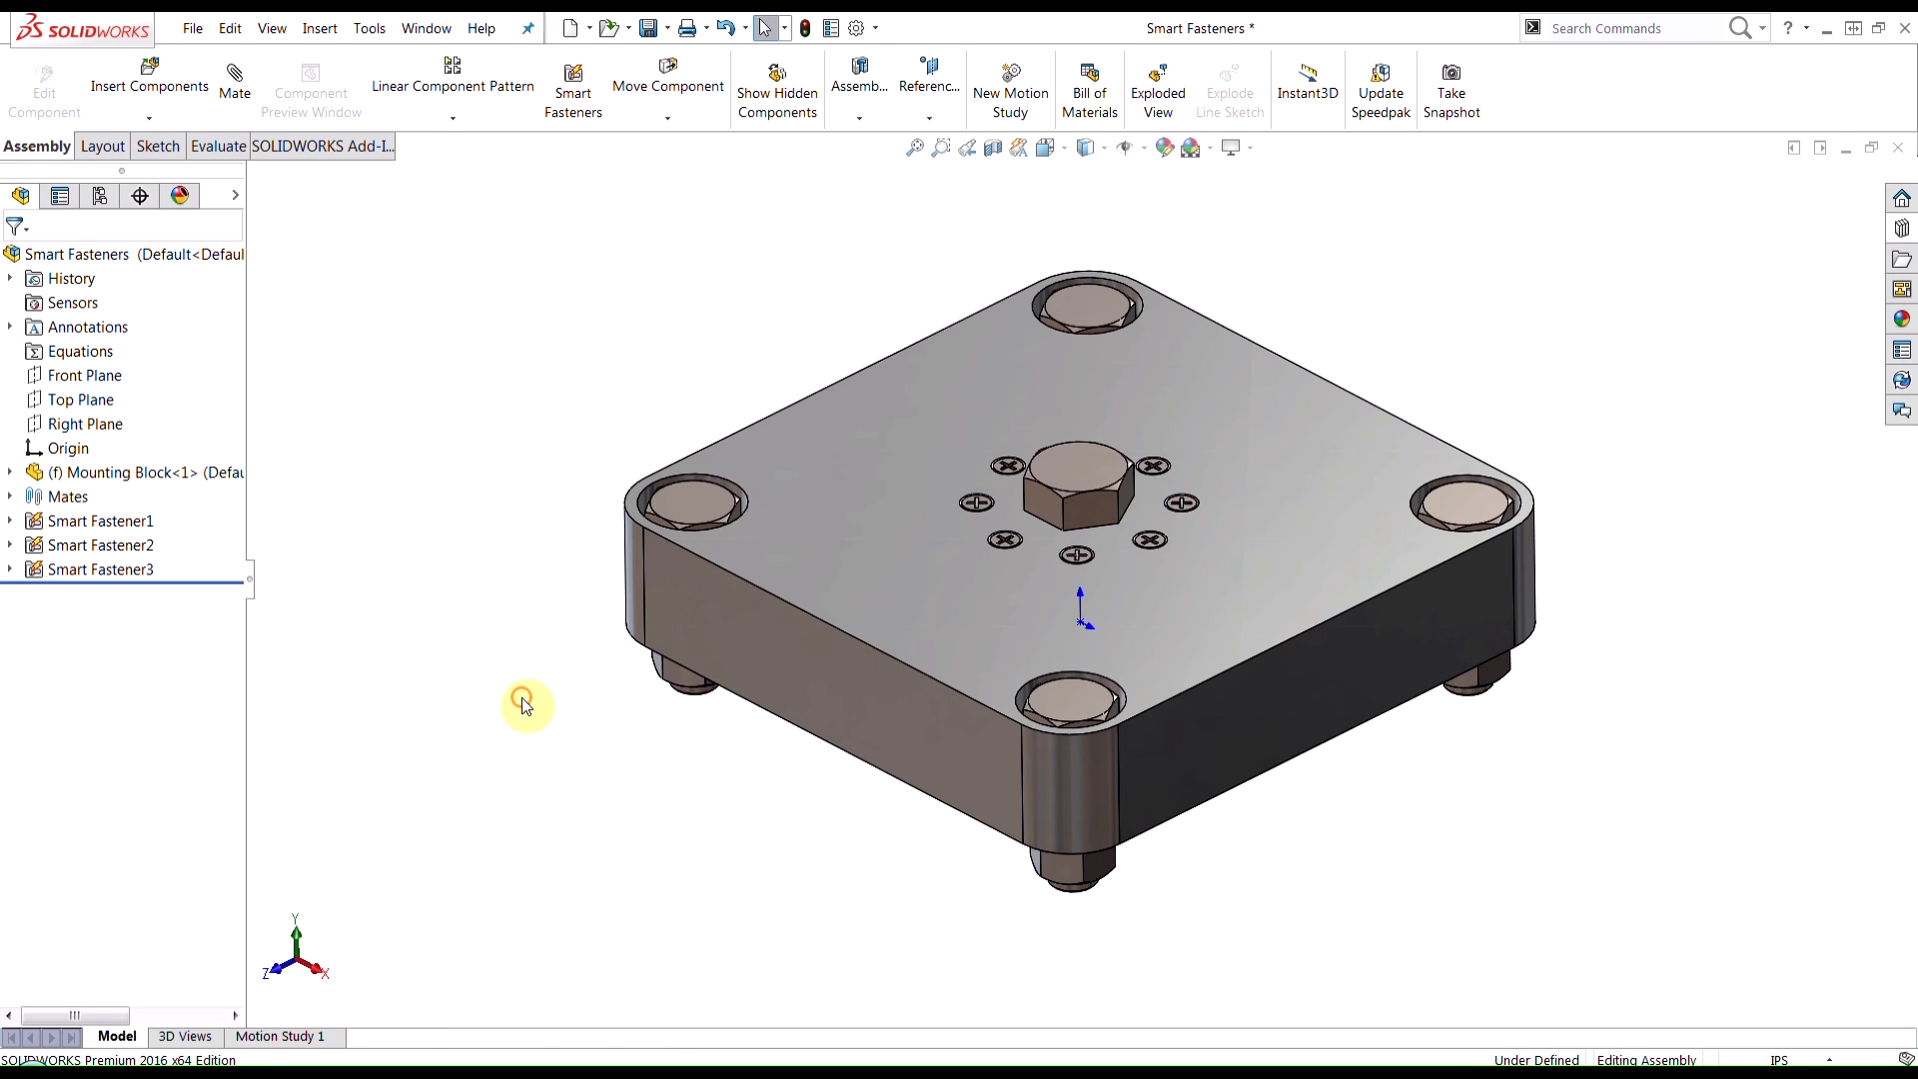